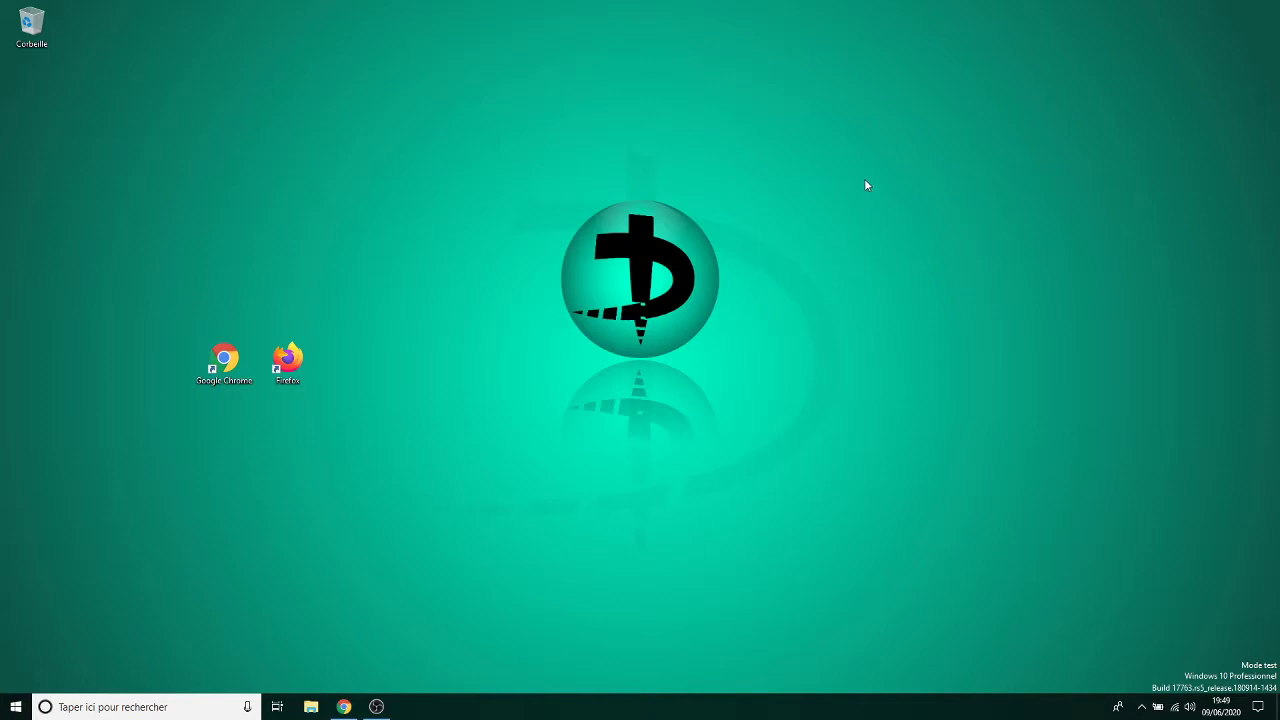
# Step: Switch to Google Chrome, search for "site:duraweb.fr" and look through the site's indexed pages
pyautogui.click(343, 706)
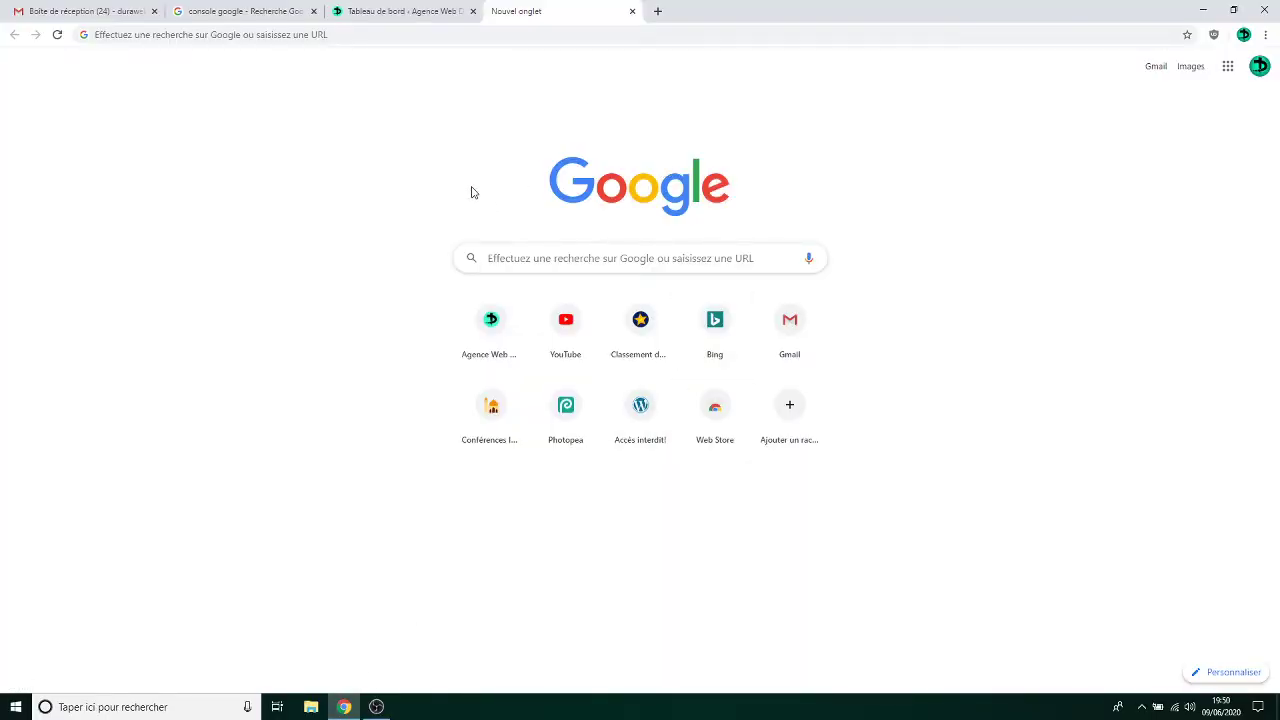
pyautogui.click(408, 39)
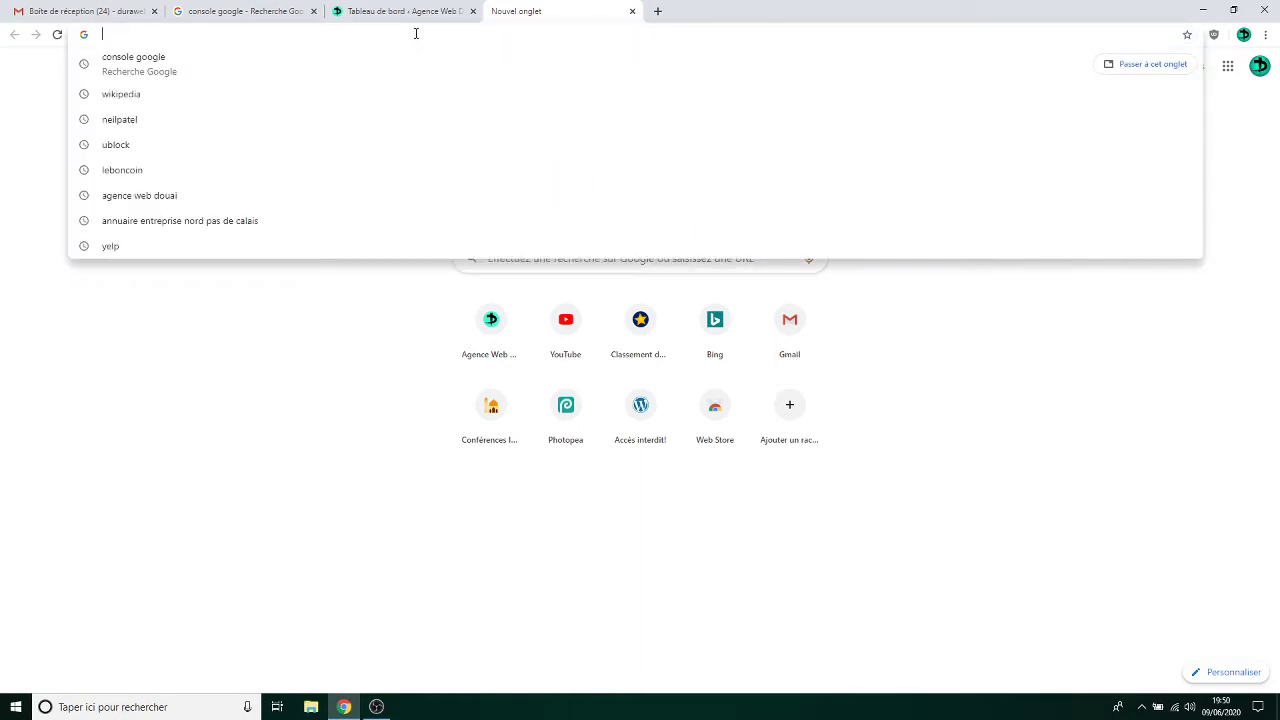
pyautogui.write('site:')
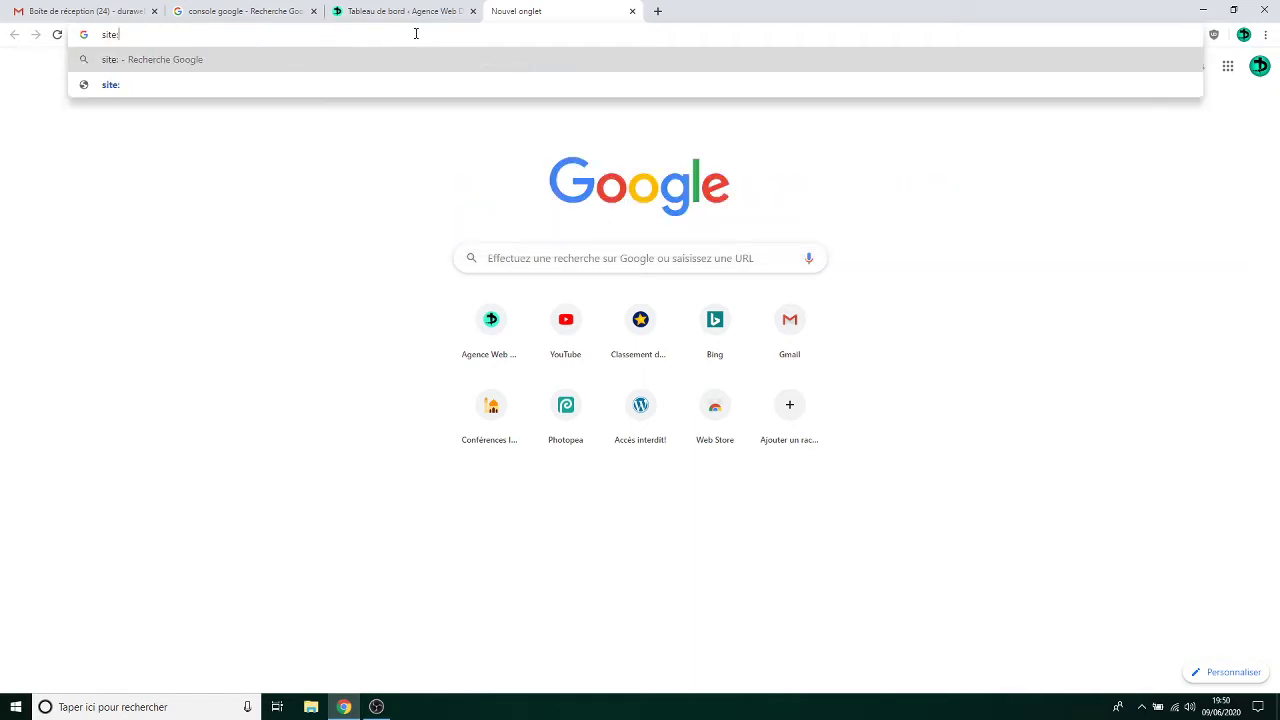
pyautogui.write('duraweb.fr')
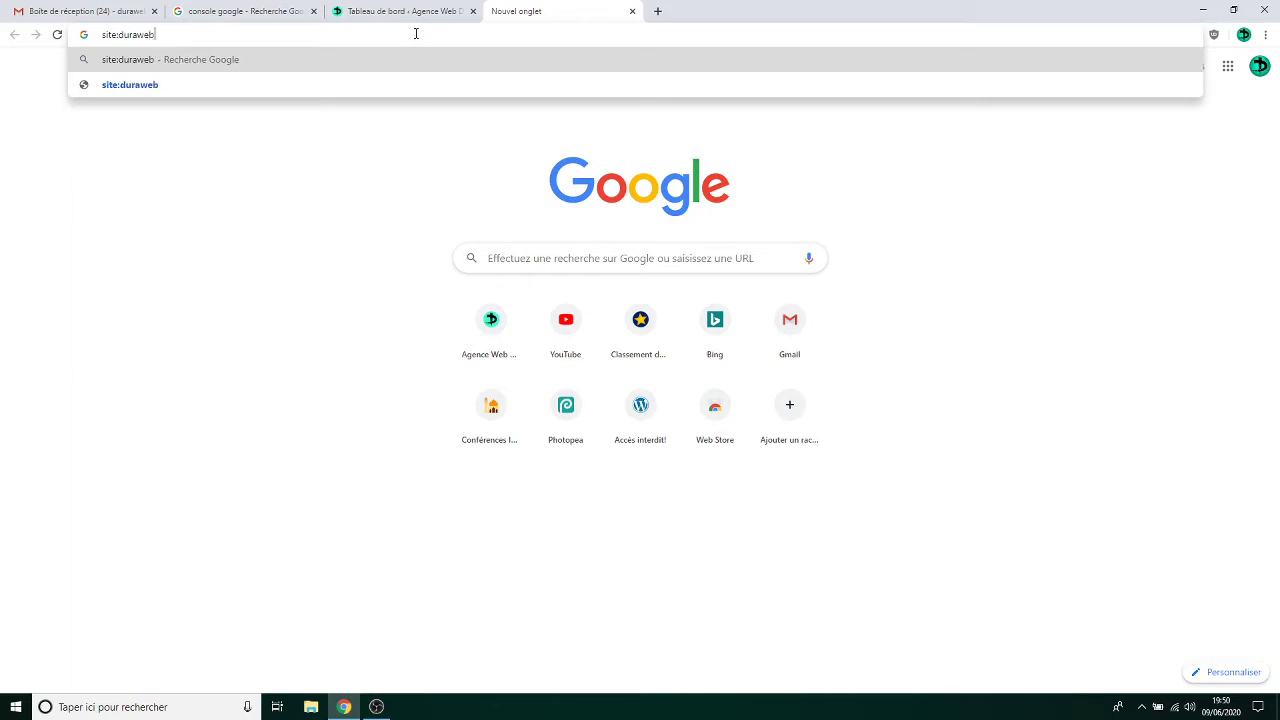
pyautogui.press('Return')
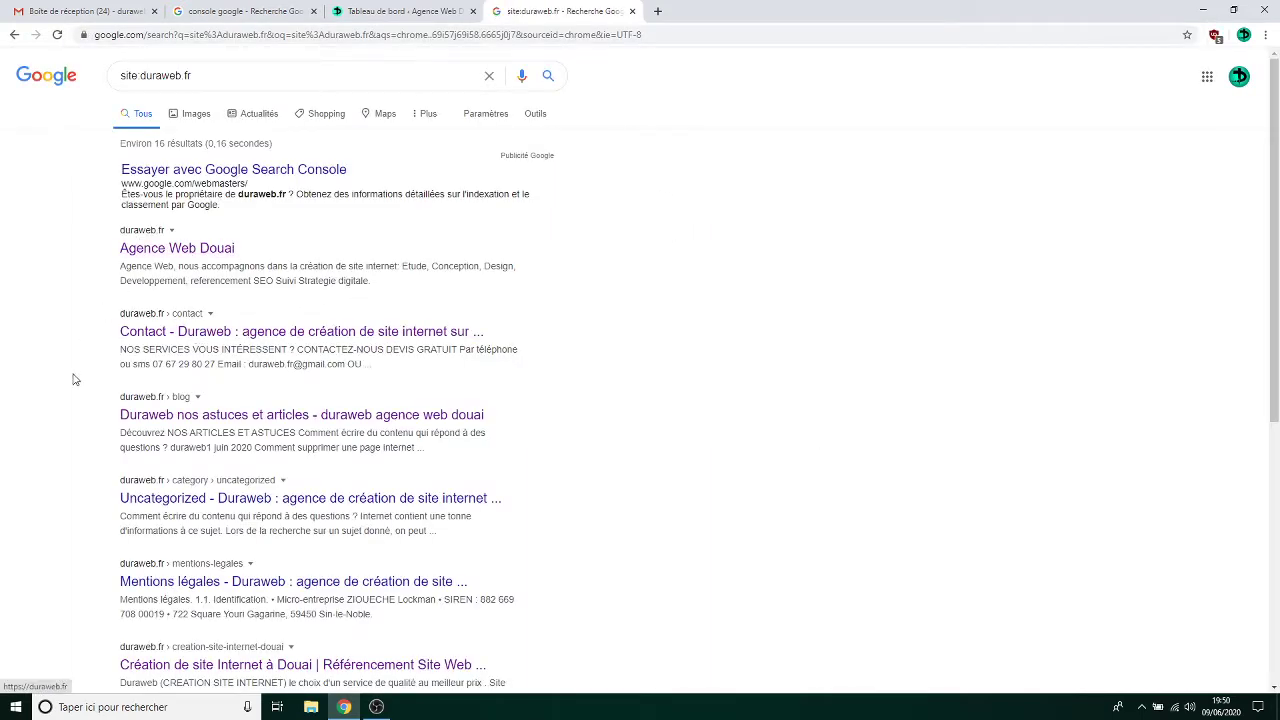
pyautogui.scroll(-2, 486, 409)
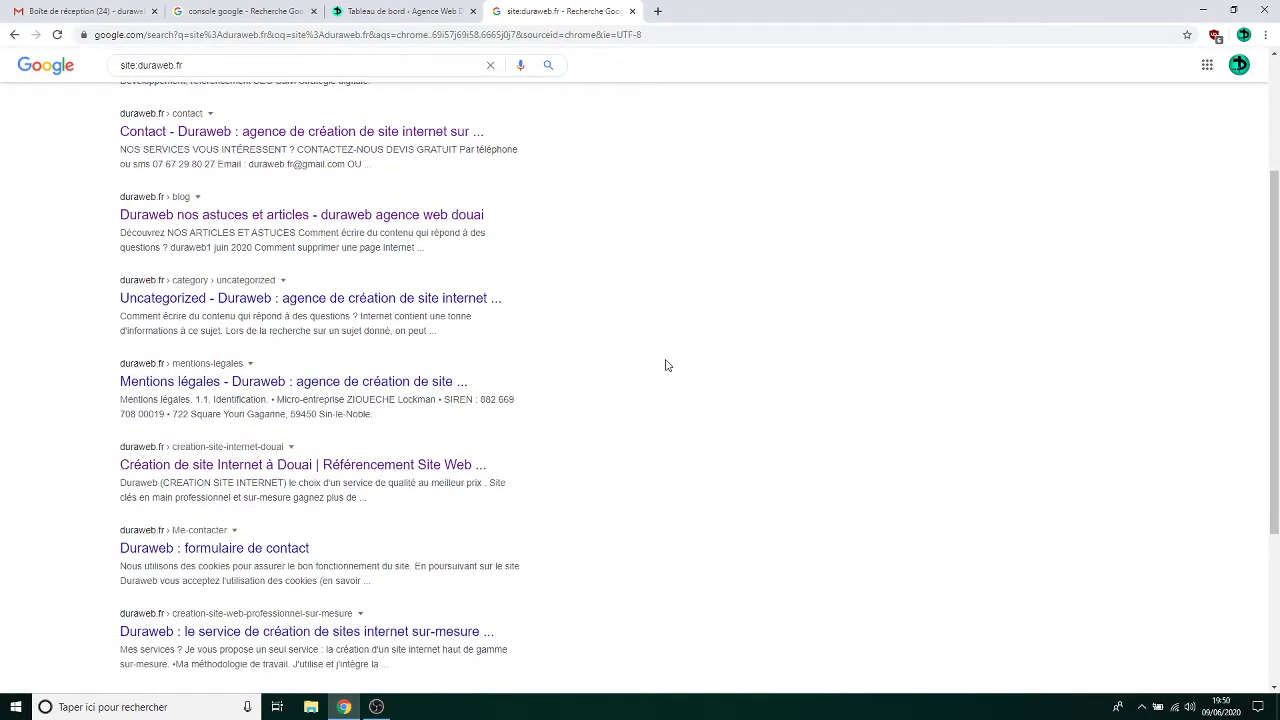
# Step: Search Google for "console bing" in a new tab, and close that tab to return to the "console google" results
pyautogui.click(226, 9)
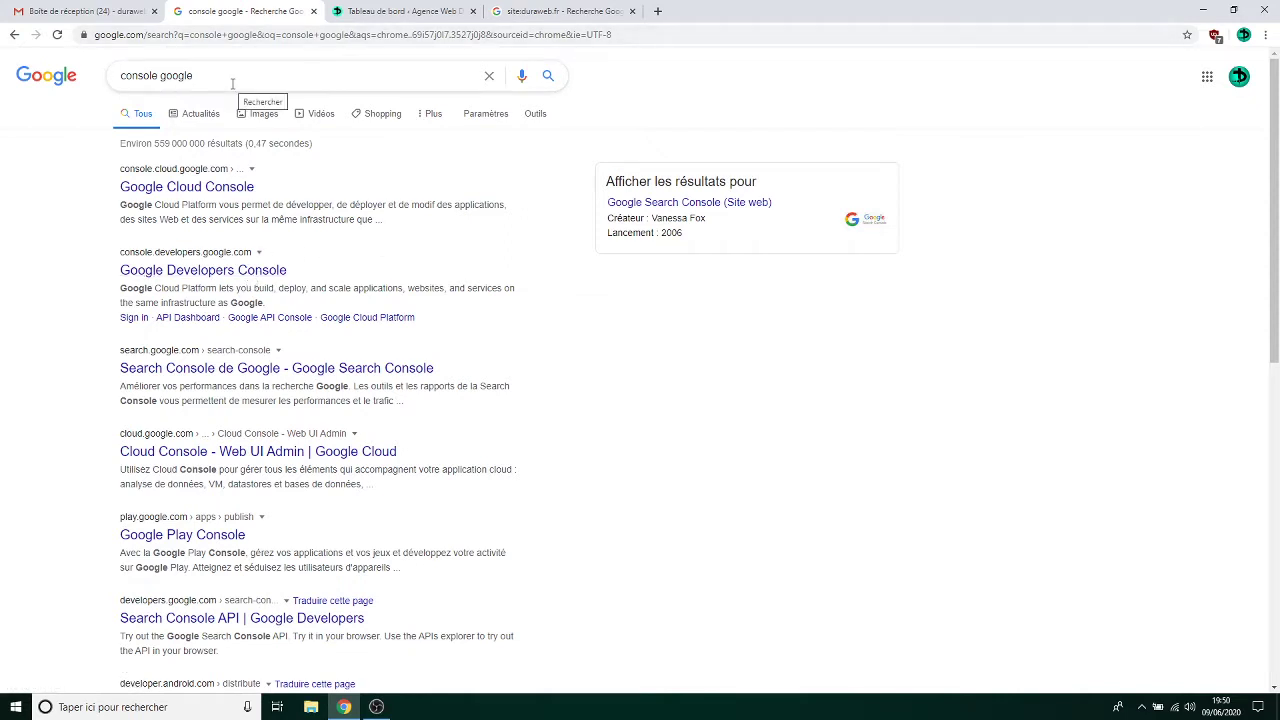
pyautogui.click(658, 12)
pyautogui.write('cons')
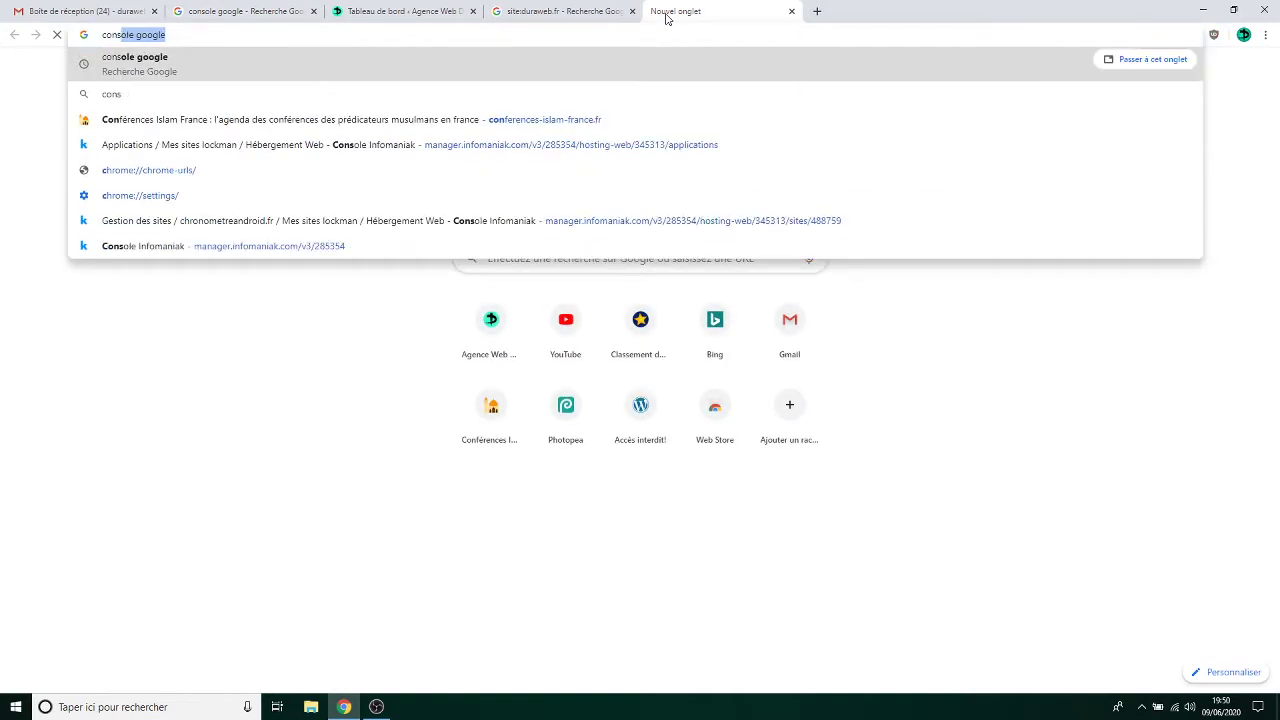
pyautogui.write('ole bing')
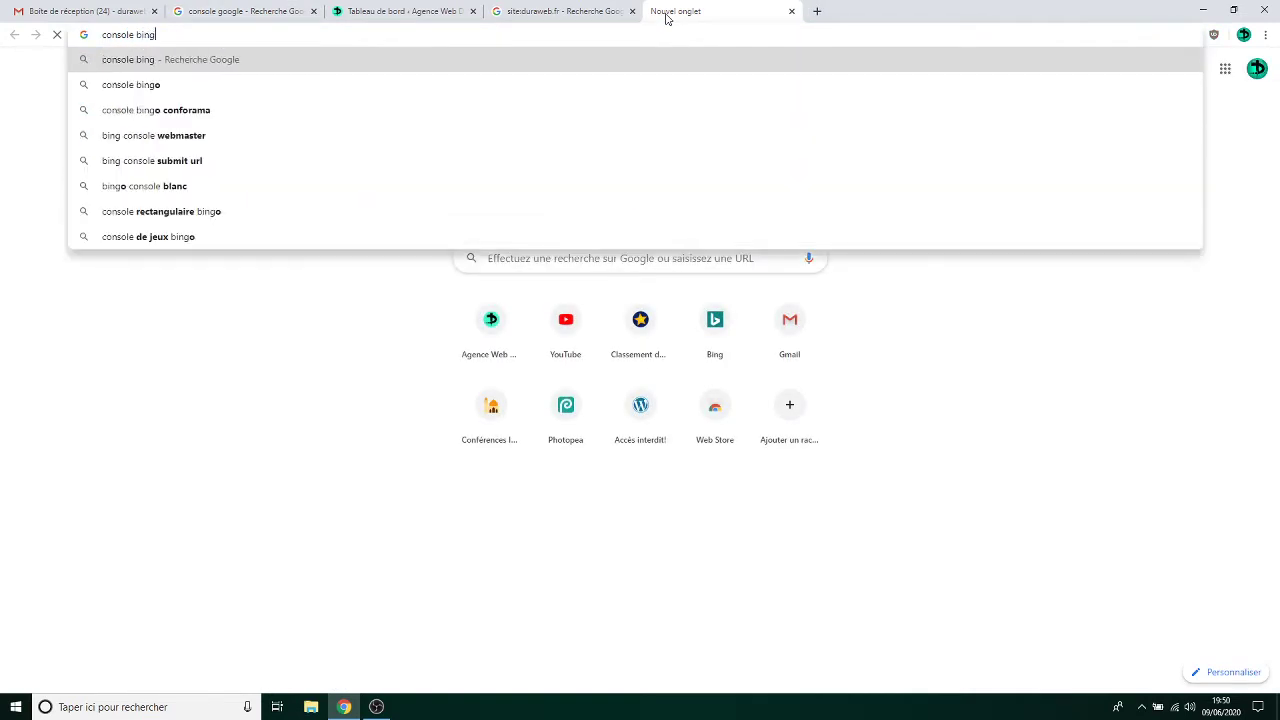
pyautogui.press('Return')
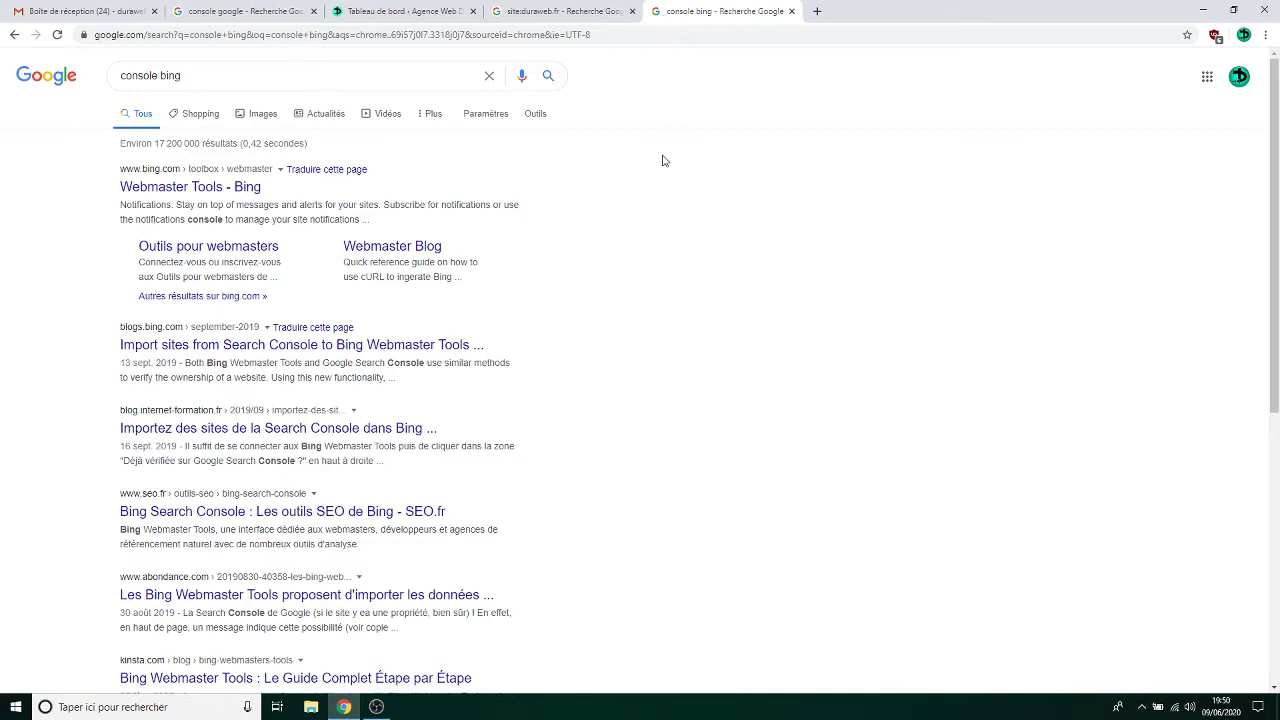
pyautogui.hotkey('ctrl', 'w')
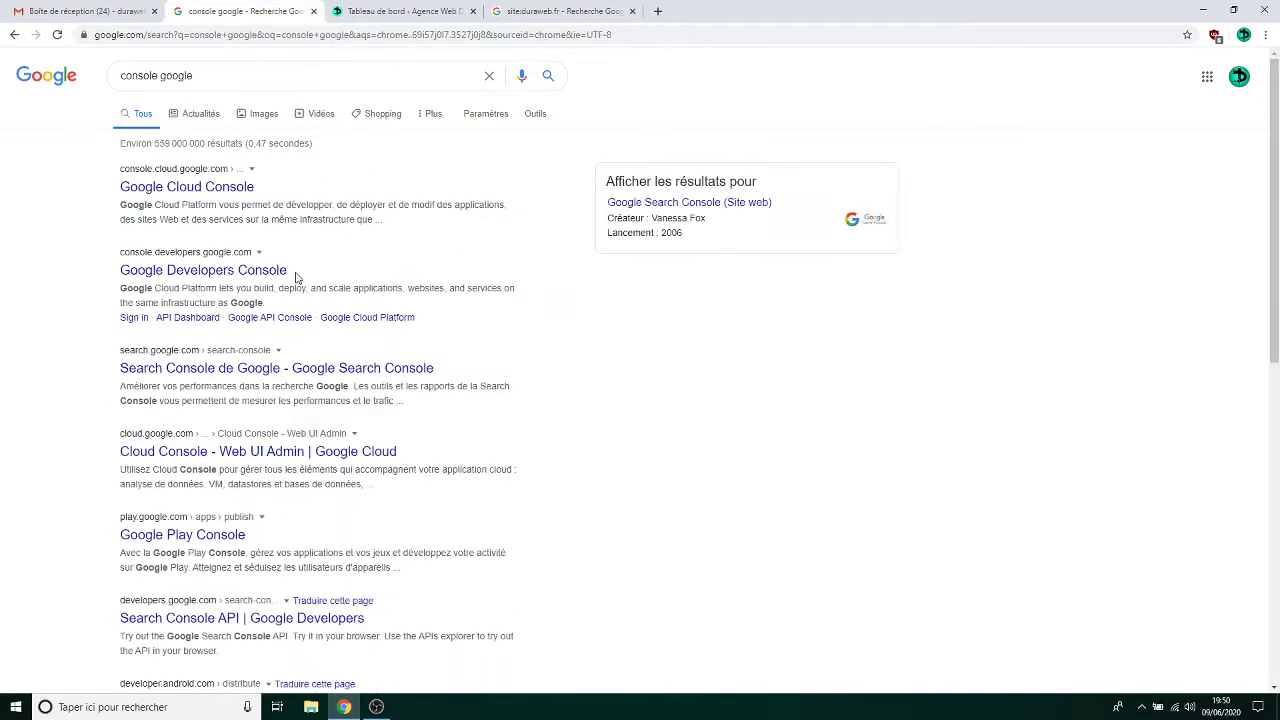
# Step: Open Google Search Console from the "console google" search results
pyautogui.click(212, 277)
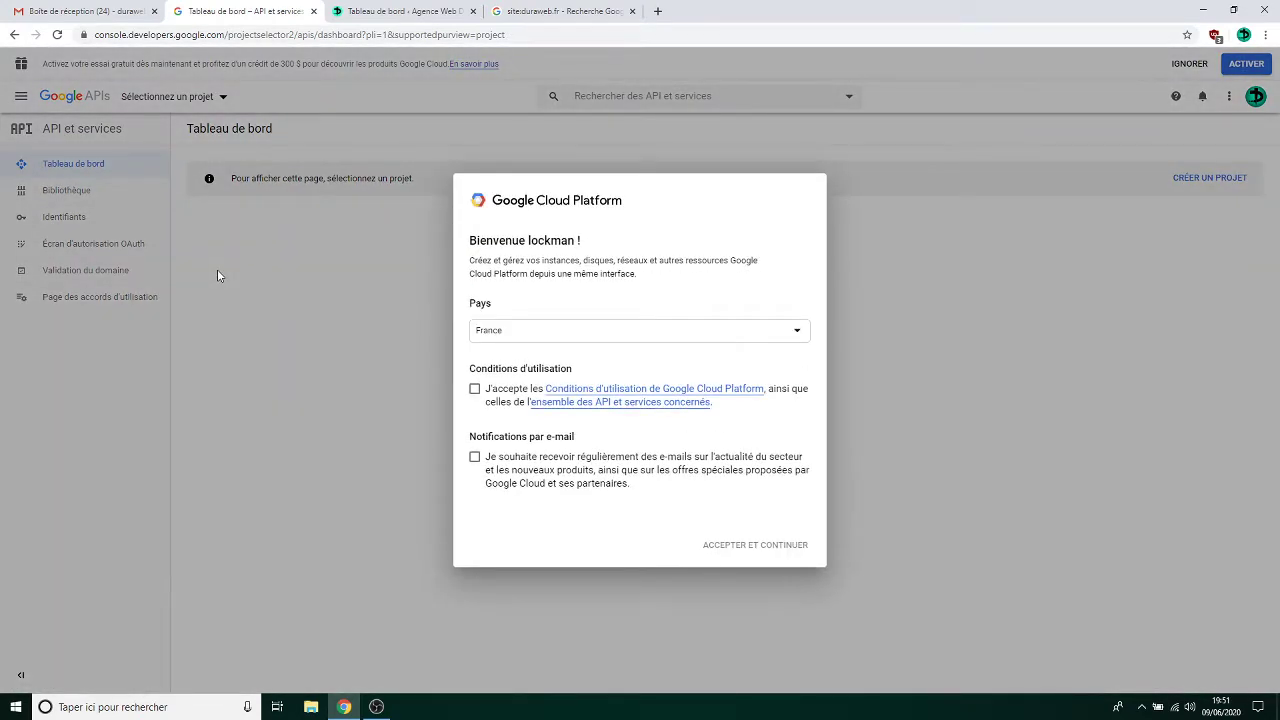
pyautogui.click(16, 34)
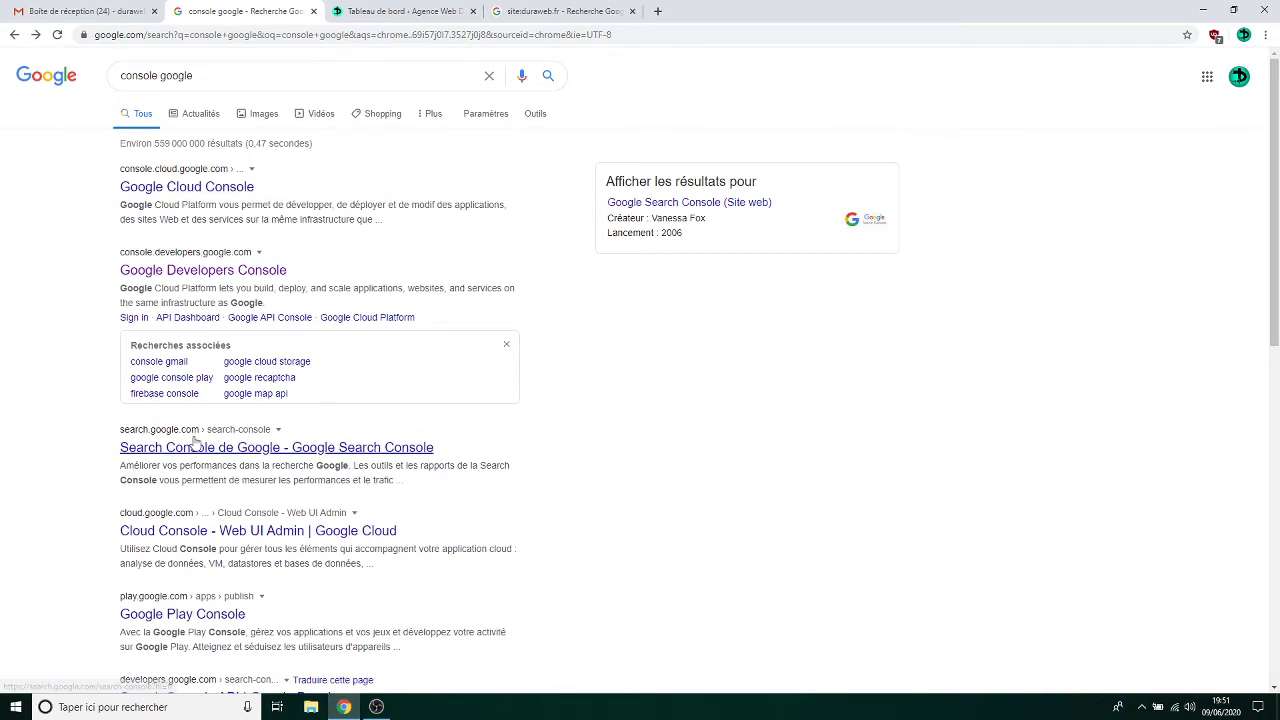
pyautogui.click(195, 445)
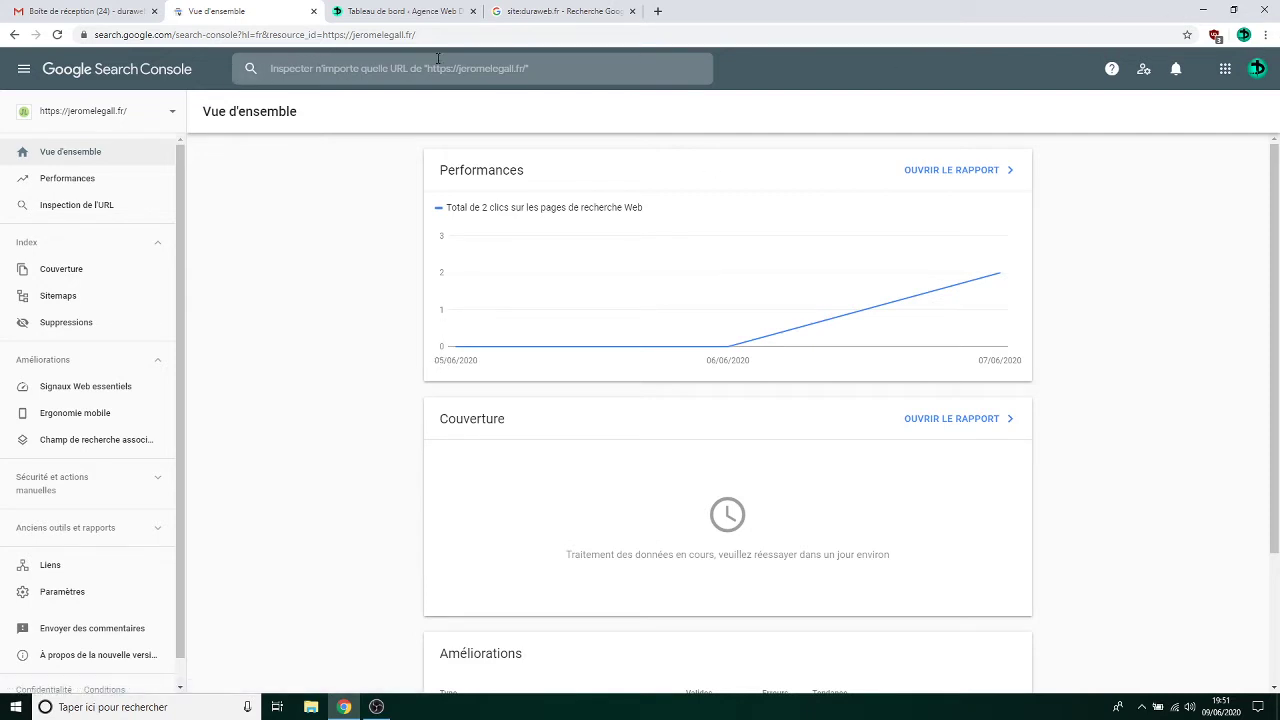
pyautogui.click(174, 116)
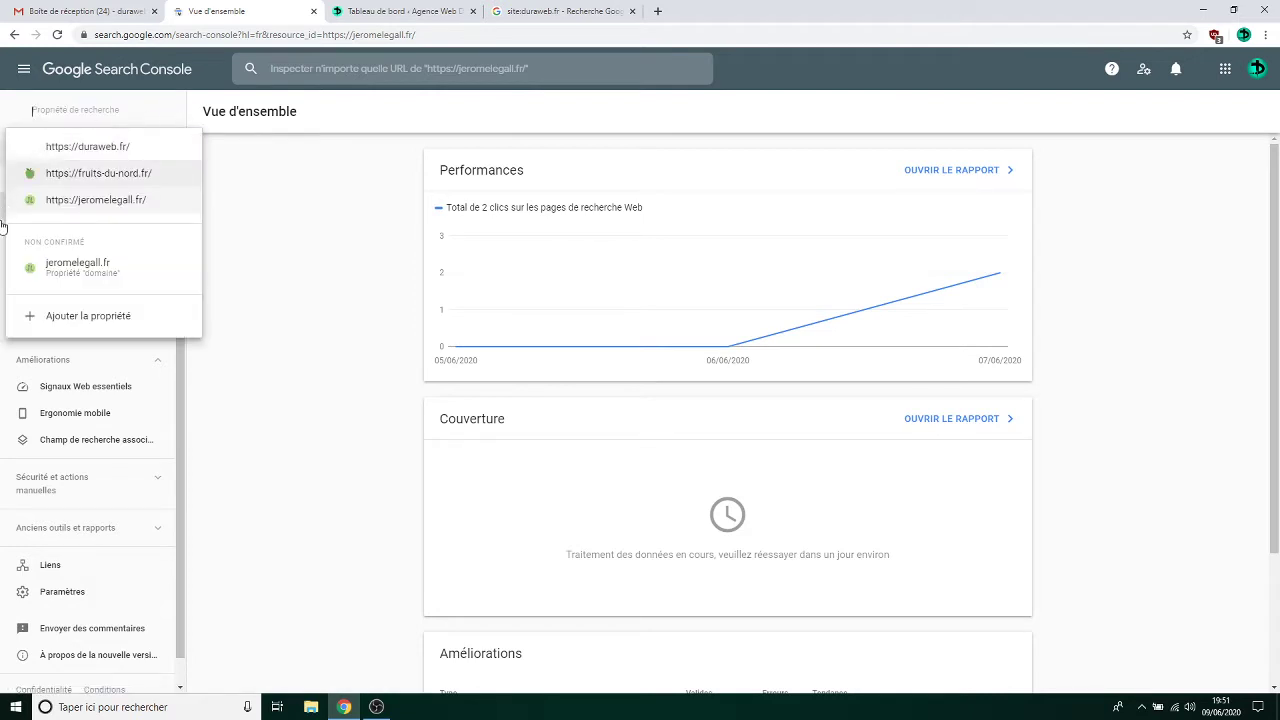
pyautogui.click(55, 318)
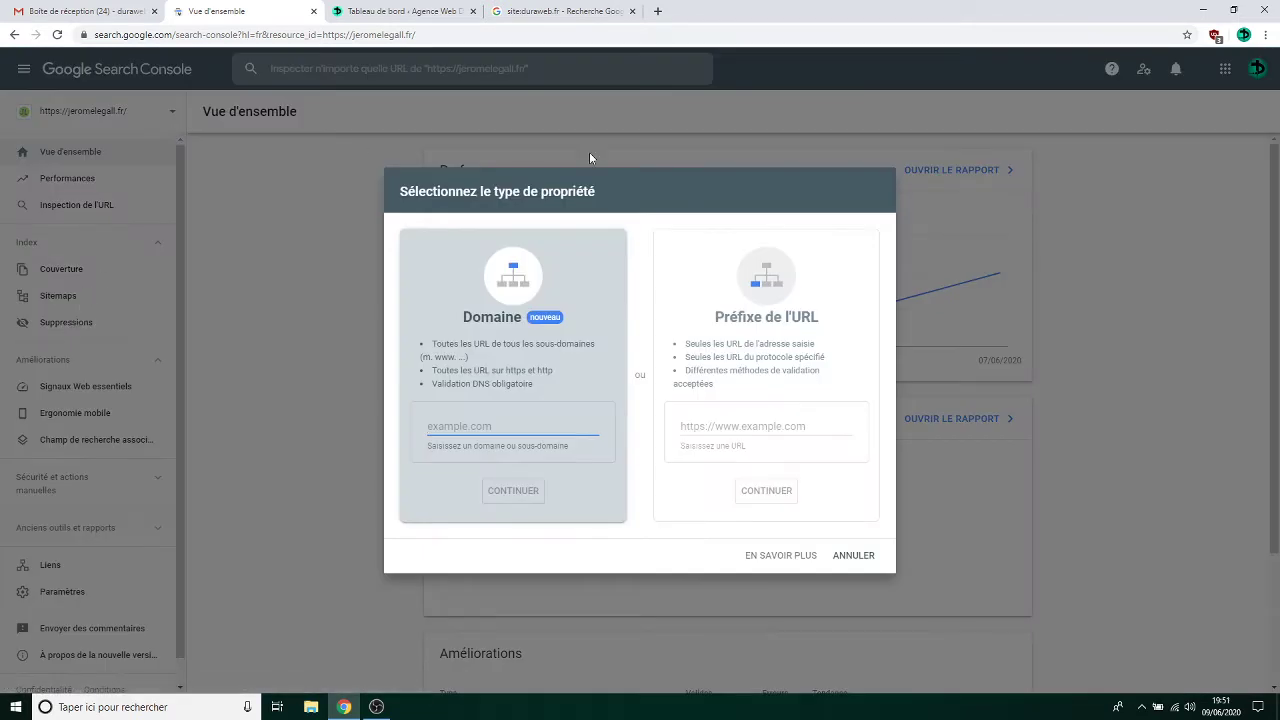
pyautogui.click(726, 427)
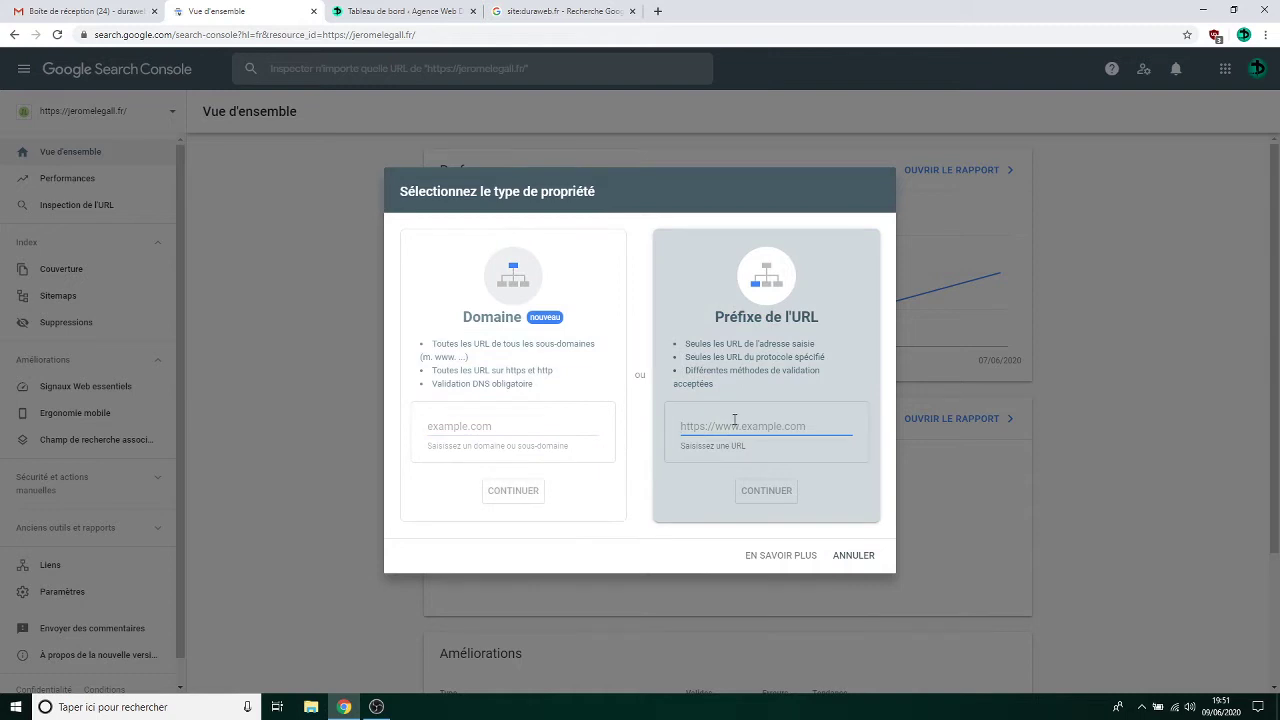
pyautogui.write('https://d')
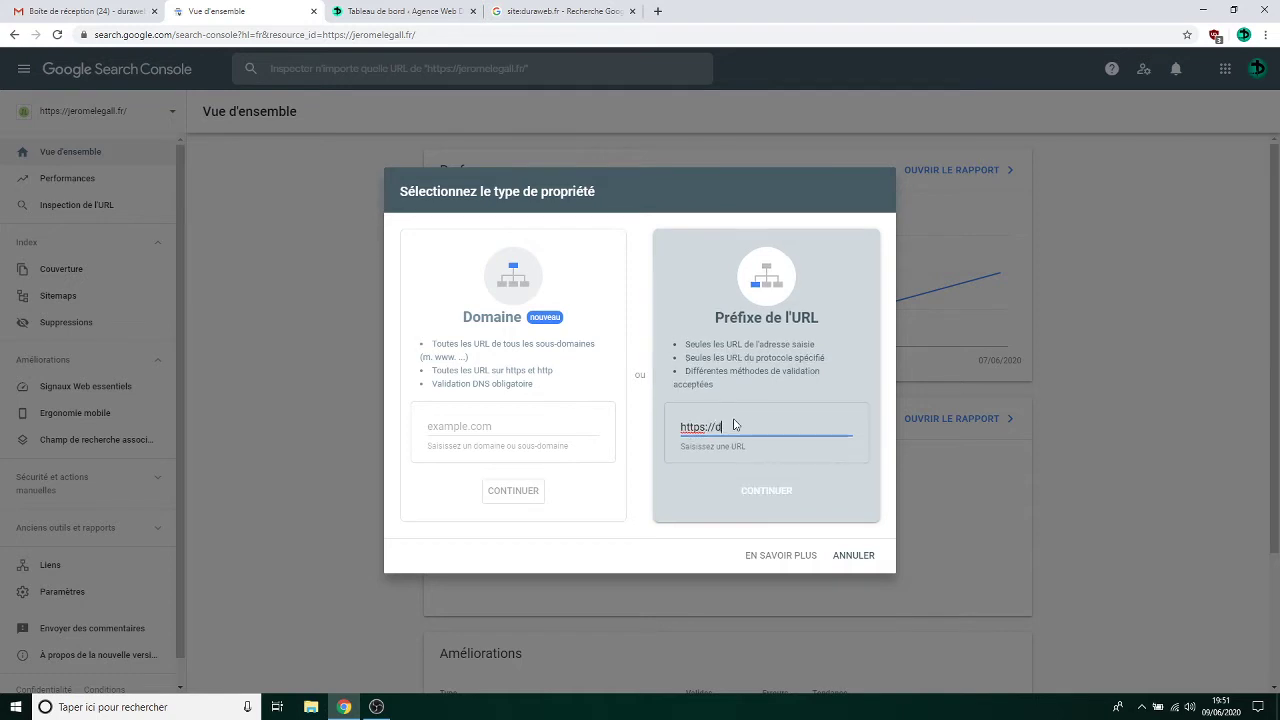
pyautogui.write('yruraweb.fr')
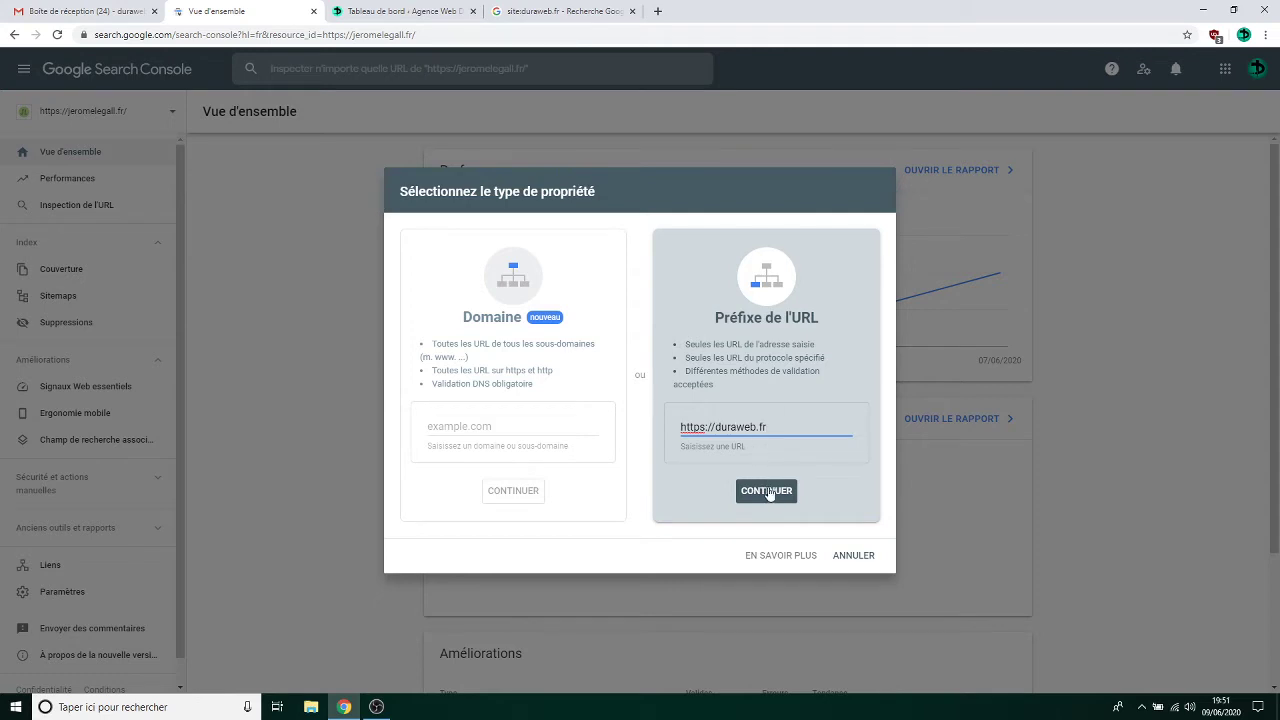
pyautogui.click(766, 490)
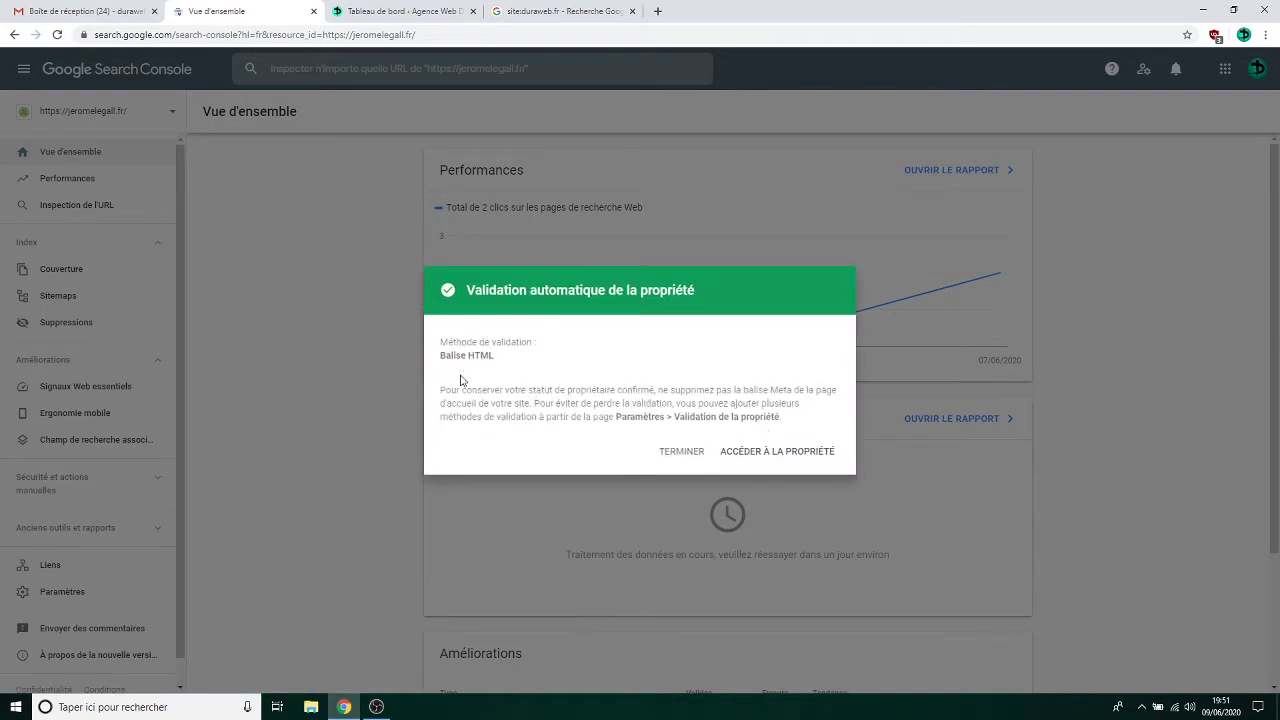
pyautogui.click(775, 459)
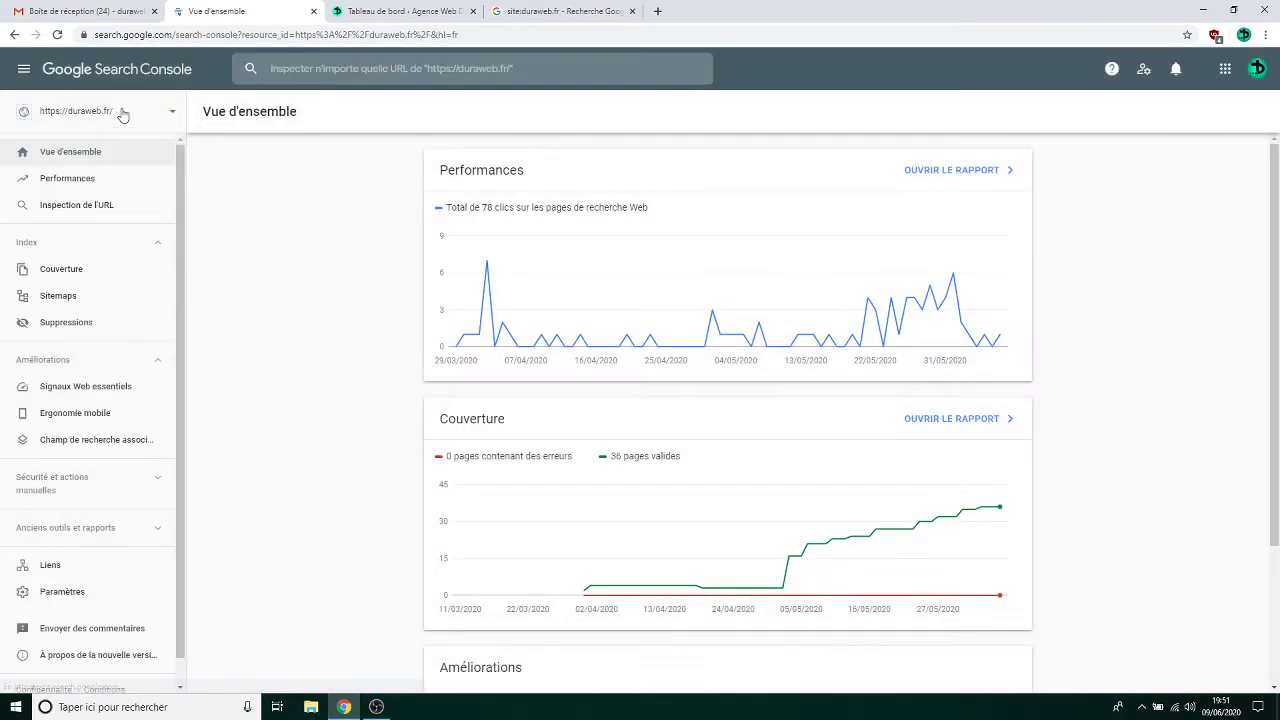
pyautogui.click(122, 114)
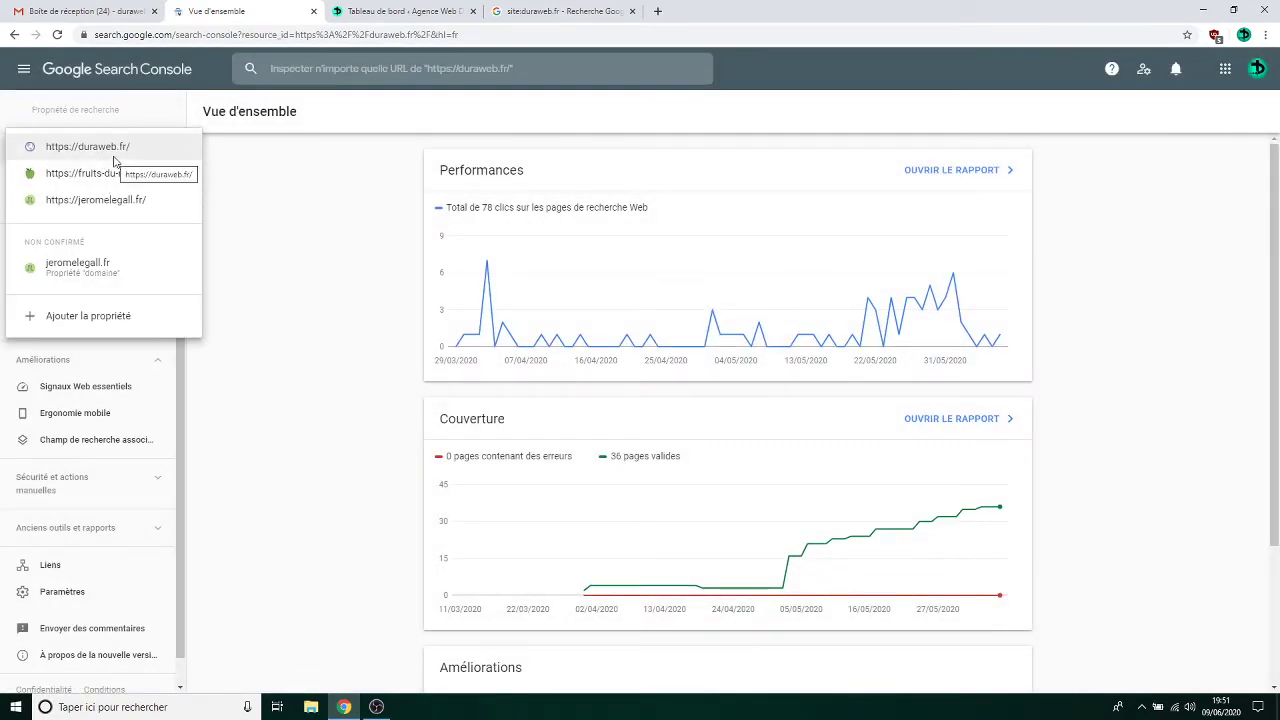
pyautogui.click(69, 314)
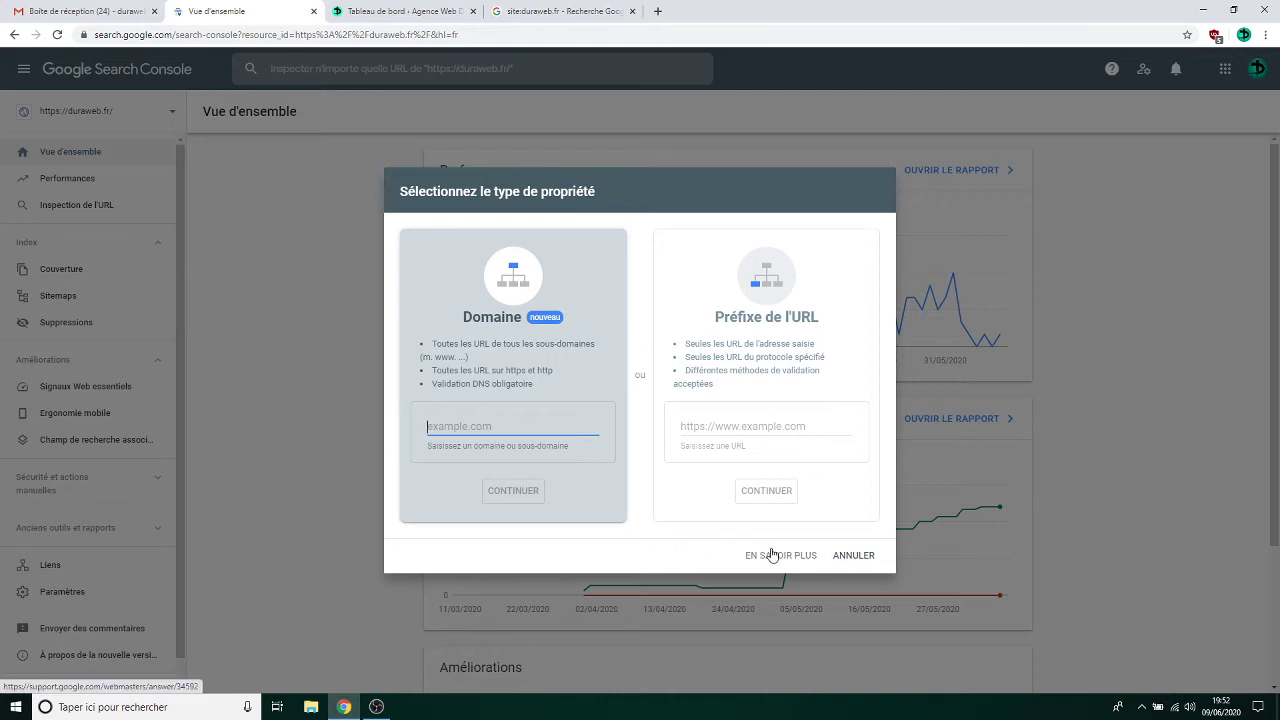
pyautogui.click(736, 424)
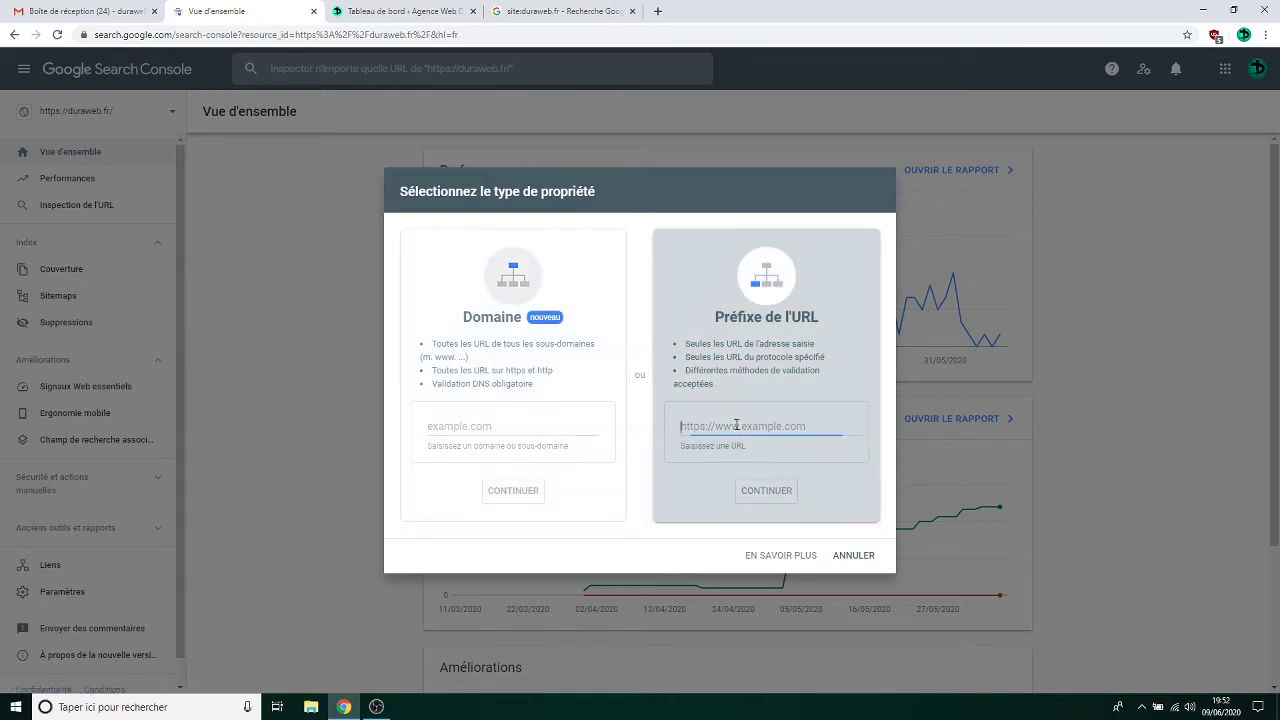
pyautogui.write('https:notetonyoutubeur.com')
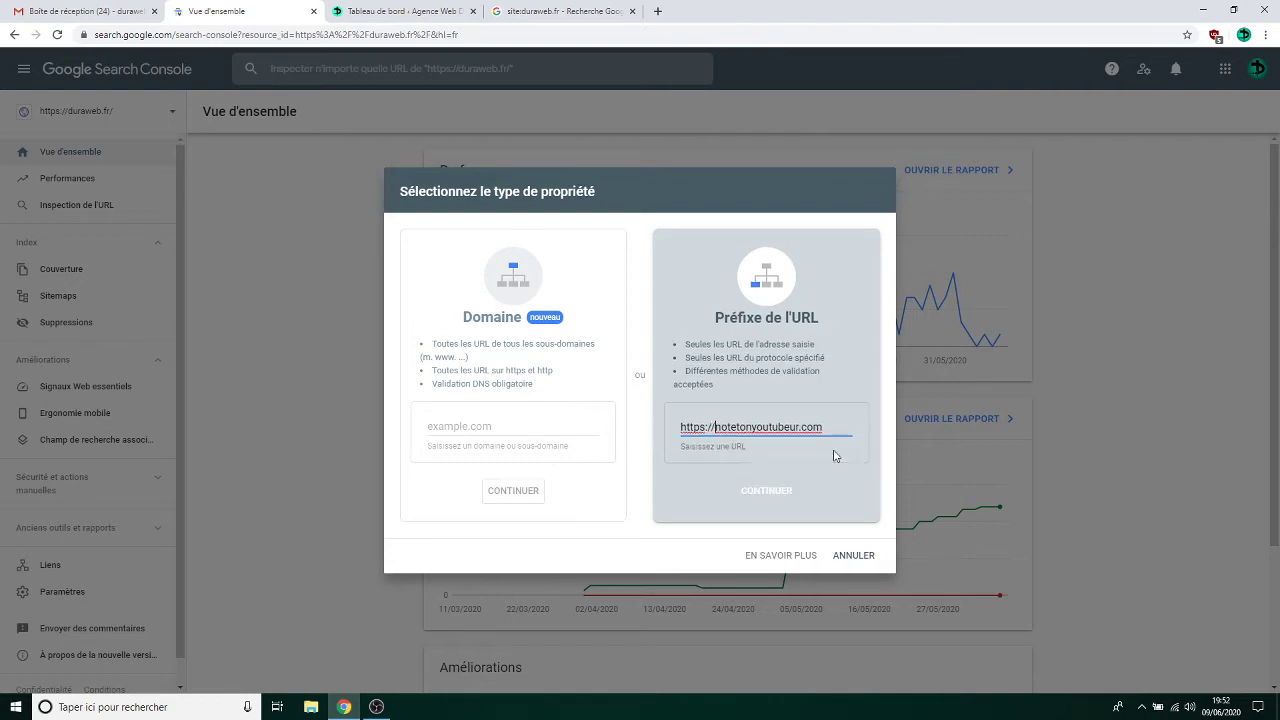
pyautogui.click(789, 492)
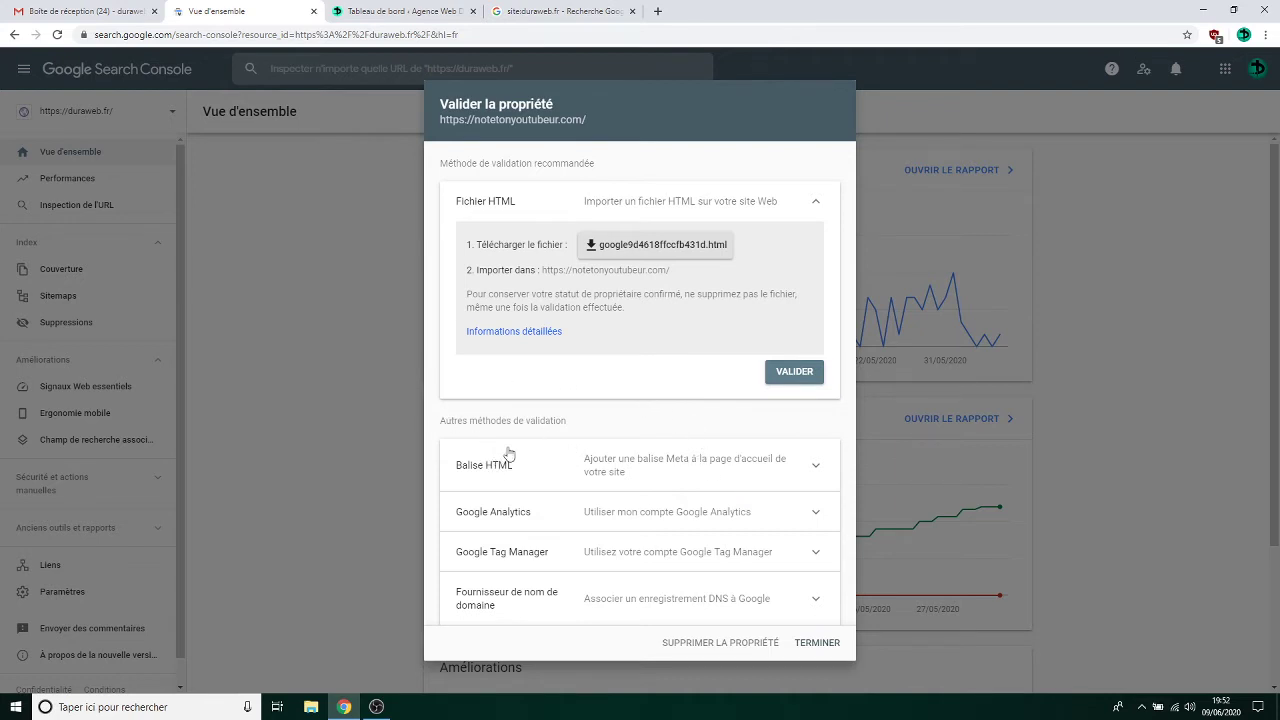
# Step: Expand the HTML tag validation method for notetonyoutubeur.com and copy its verification meta tag
pyautogui.click(557, 477)
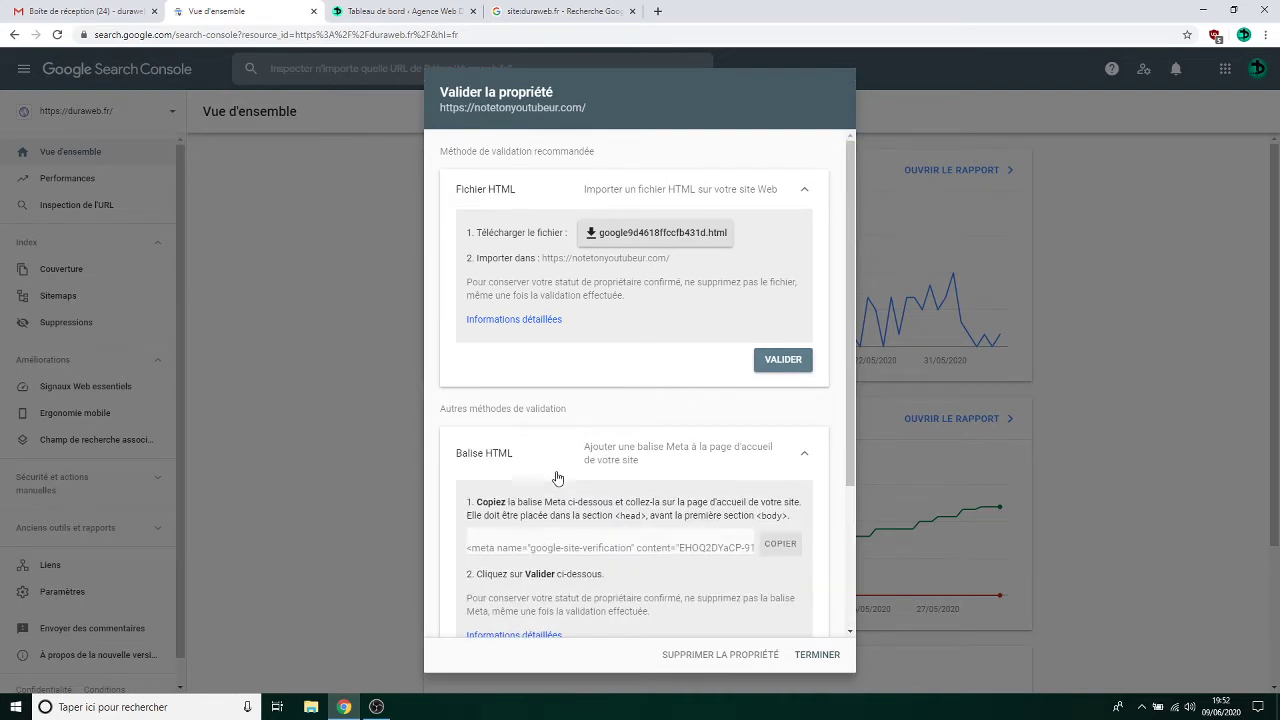
pyautogui.scroll(-3, 583, 429)
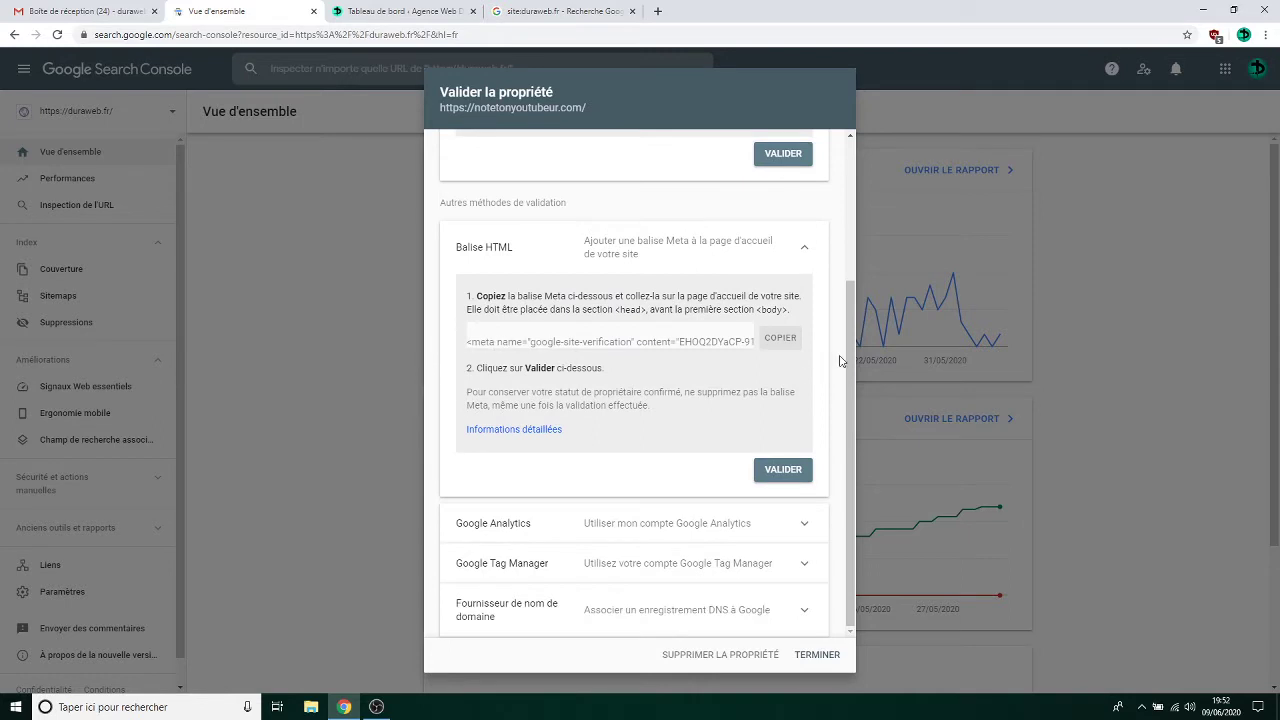
pyautogui.click(781, 339)
pyautogui.click(555, 11)
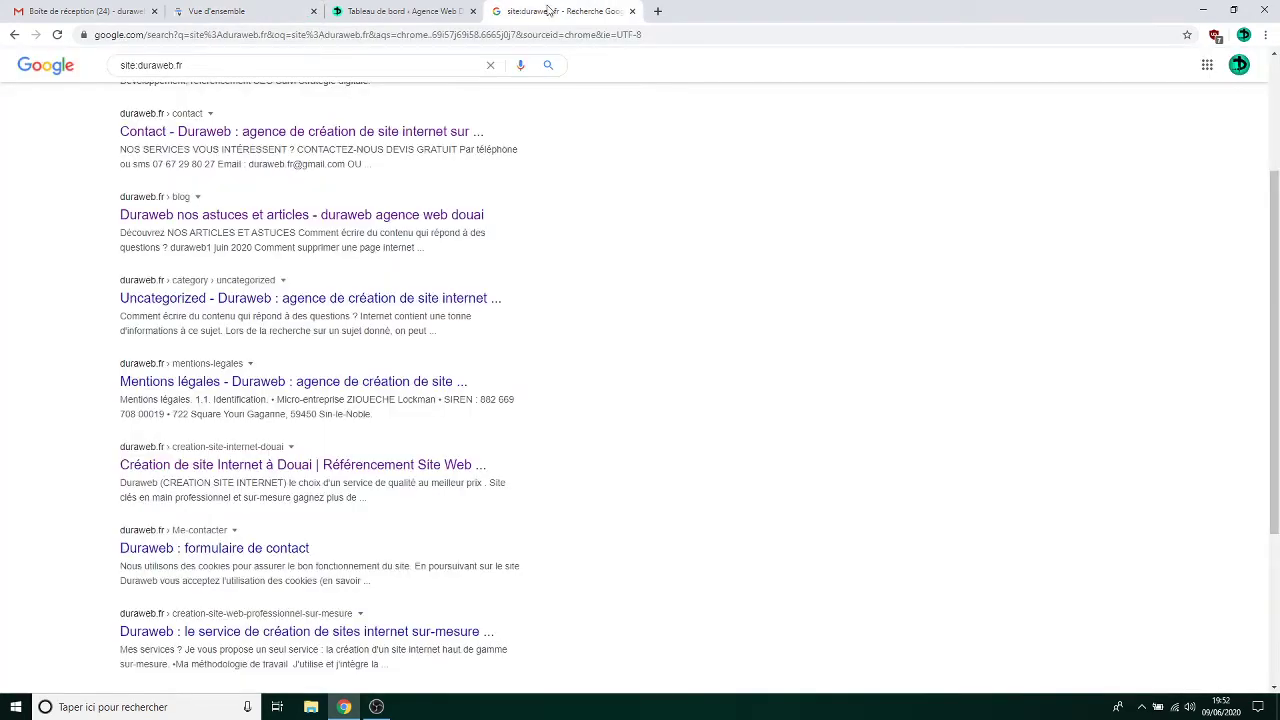
pyautogui.click(370, 6)
pyautogui.click(543, 11)
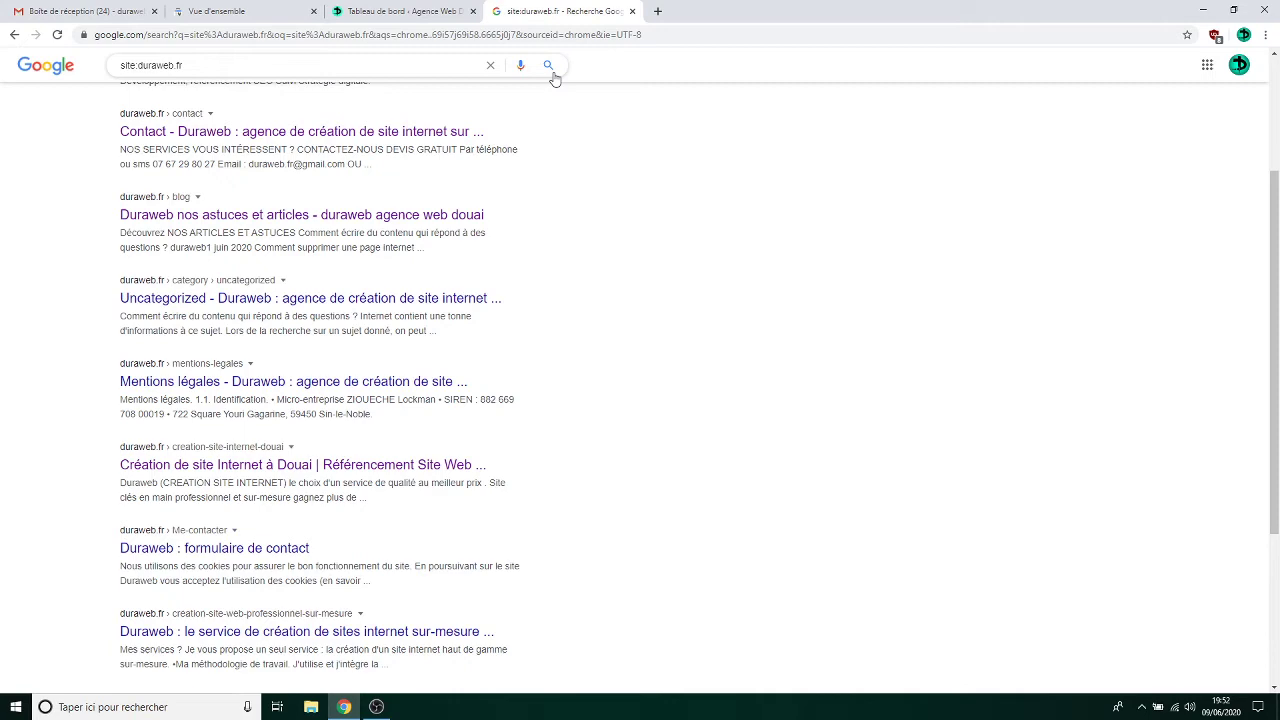
pyautogui.click(285, 6)
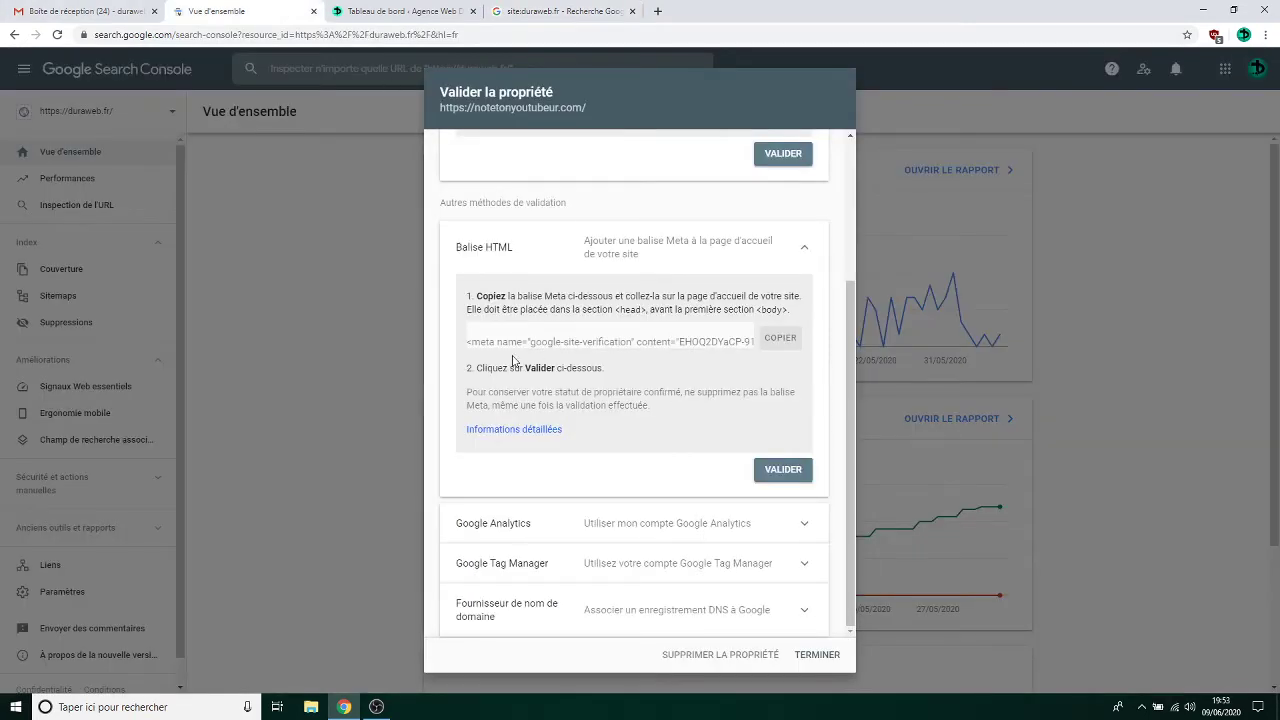
pyautogui.click(565, 11)
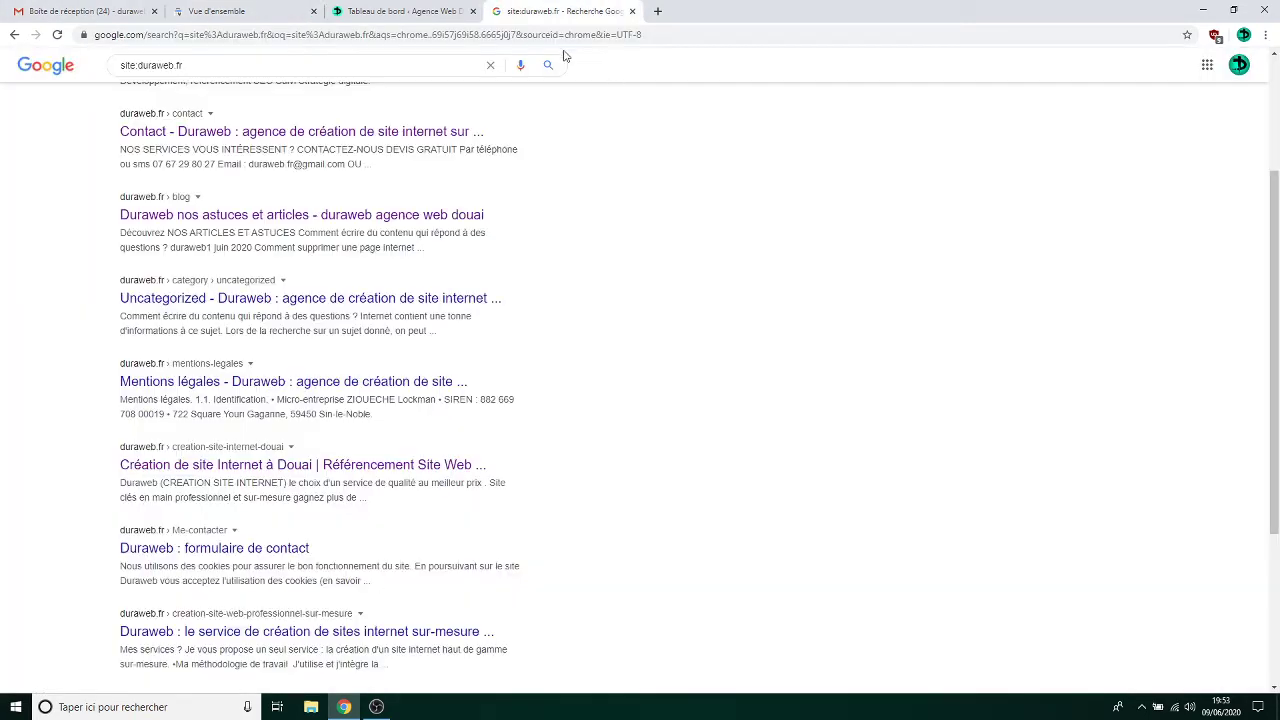
# Step: Open notetonyoutubeur.com in a new tab and show its page elements in the developer tools
pyautogui.click(657, 11)
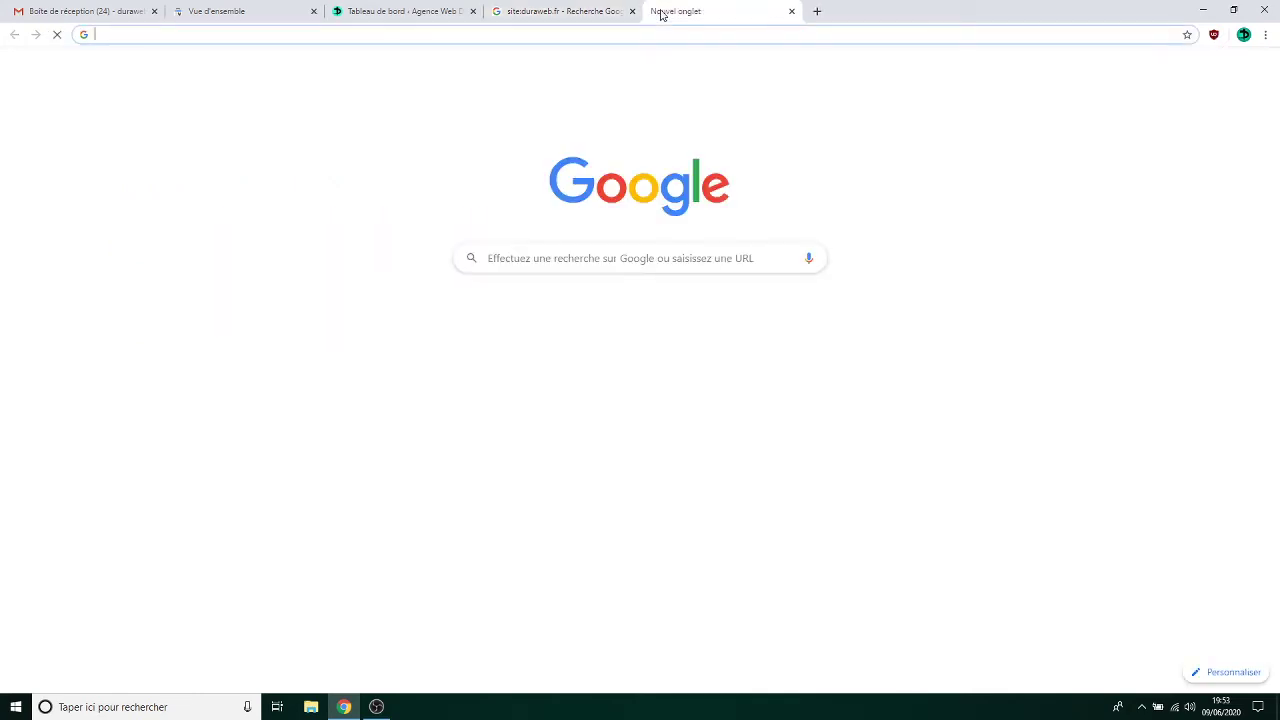
pyautogui.write('n')
pyautogui.press('Return')
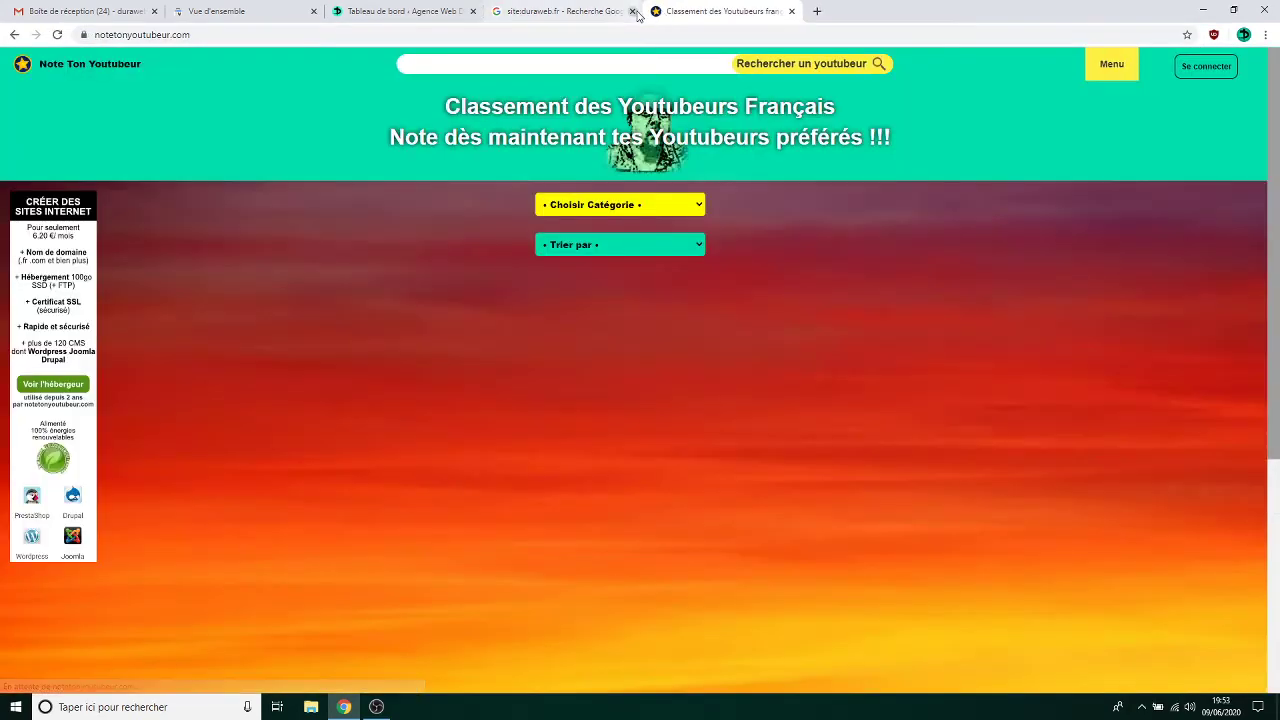
pyautogui.press('F12')
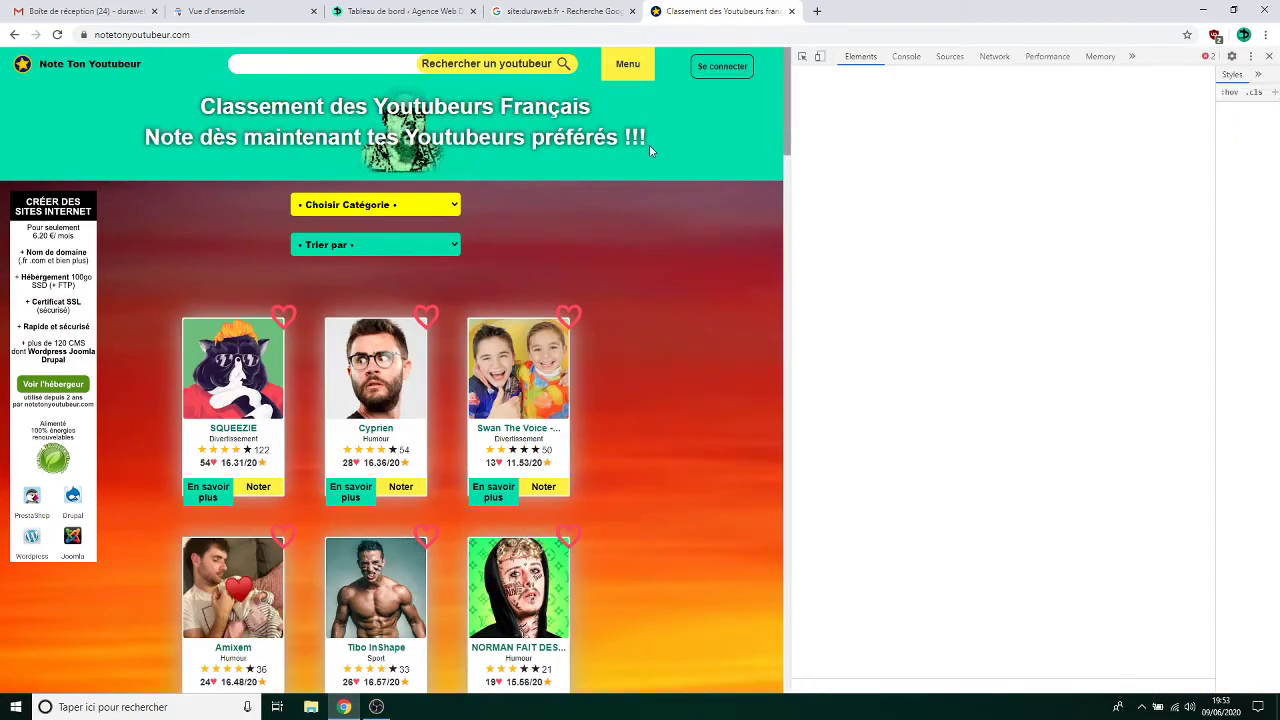
# Step: Examine the meta tags inside the head element of notetonyoutubeur.com, and close the developer tools
pyautogui.rightClick(635, 181)
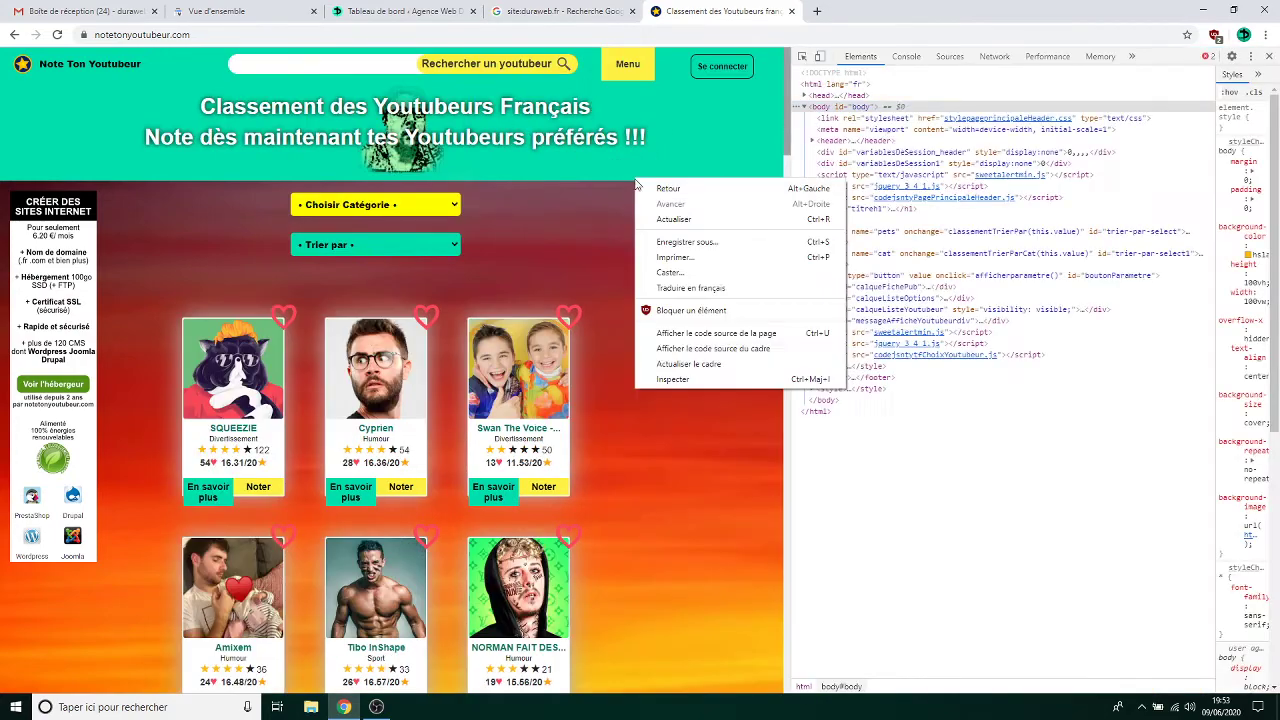
pyautogui.click(905, 57)
pyautogui.click(862, 58)
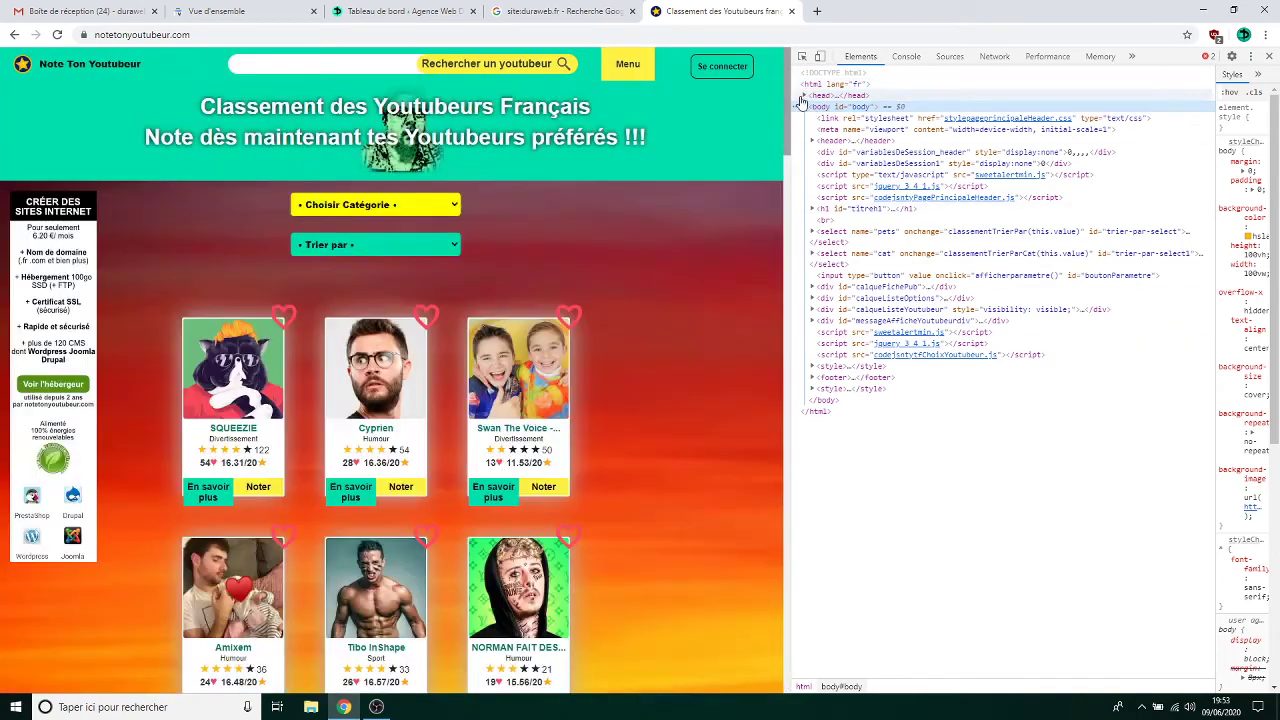
pyautogui.rightClick(806, 96)
pyautogui.click(806, 96)
pyautogui.click(806, 96)
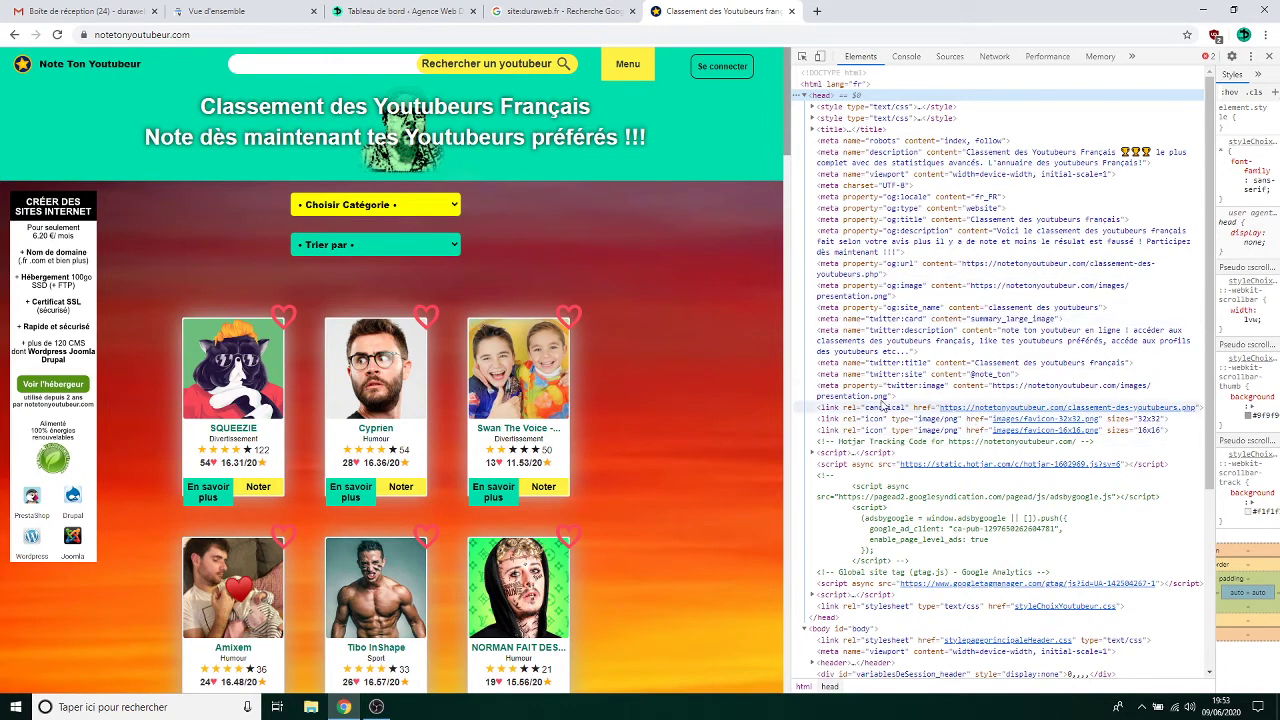
pyautogui.click(881, 364)
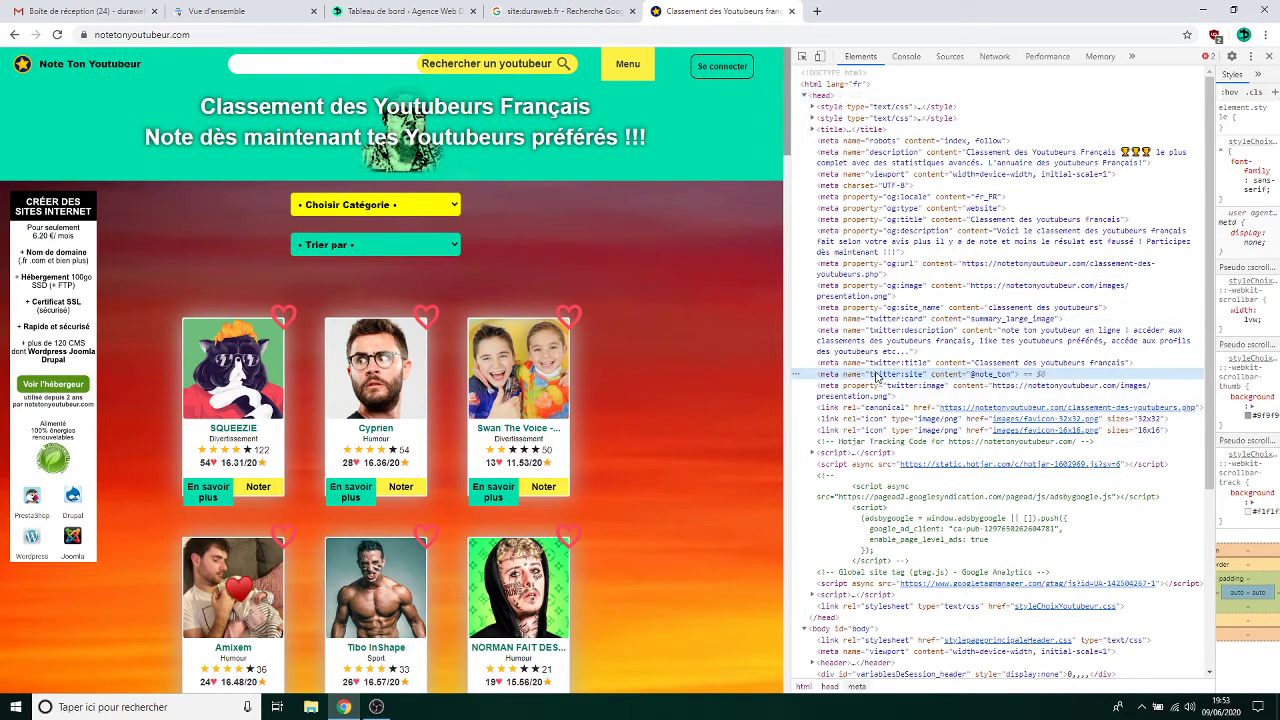
pyautogui.click(1268, 57)
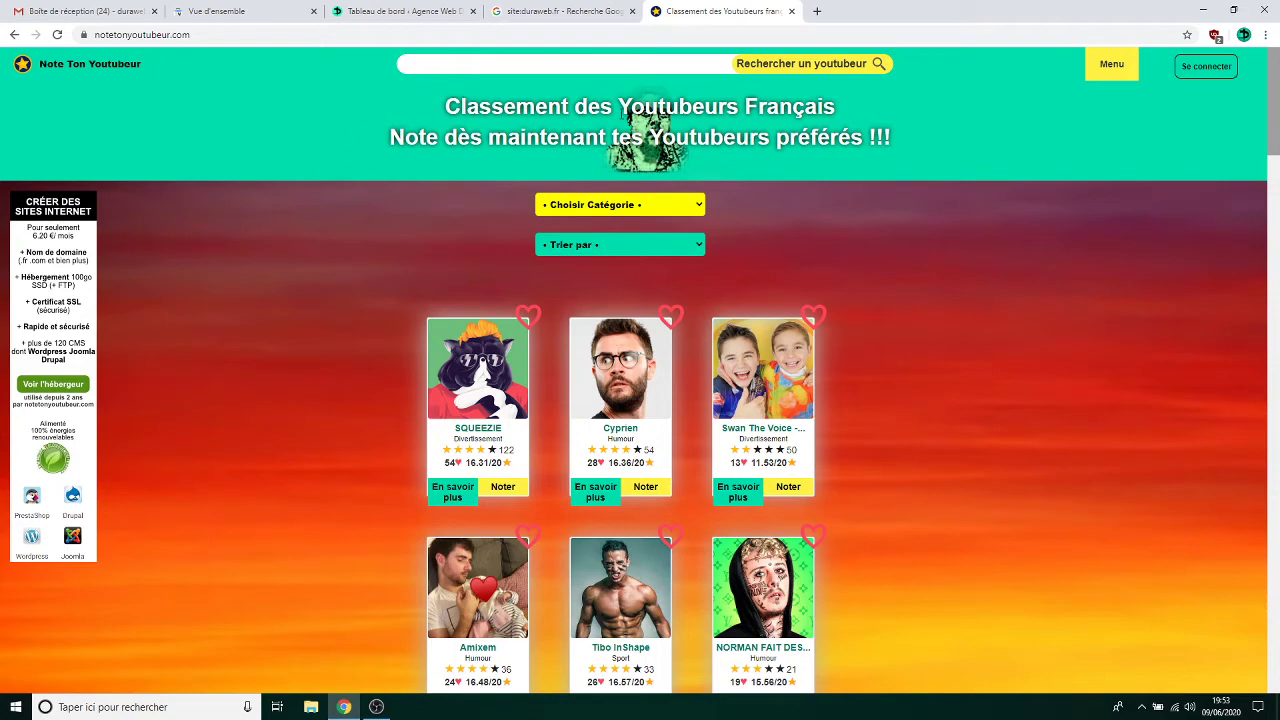
# Step: Switch to the duraweb.fr WordPress admin and open the Astra theme's header.php file in the theme editor
pyautogui.click(414, 10)
pyautogui.moveTo(40, 474)
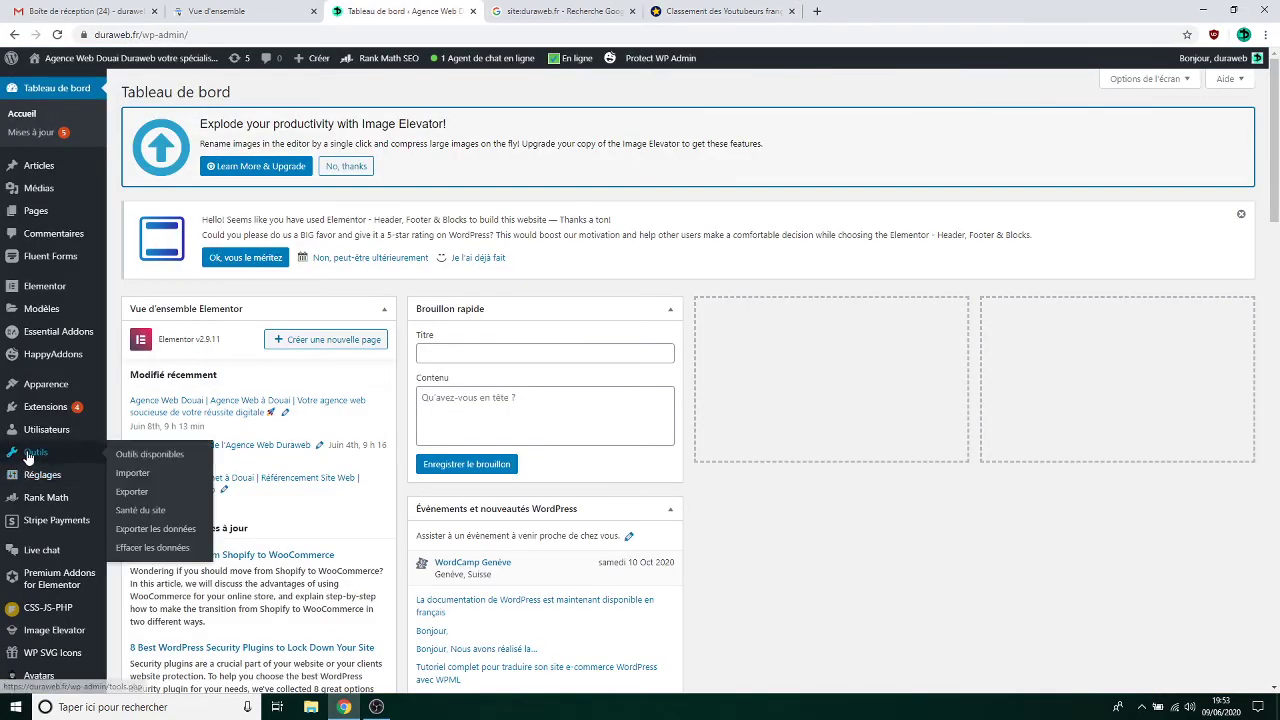
pyautogui.scroll(-4, 126, 259)
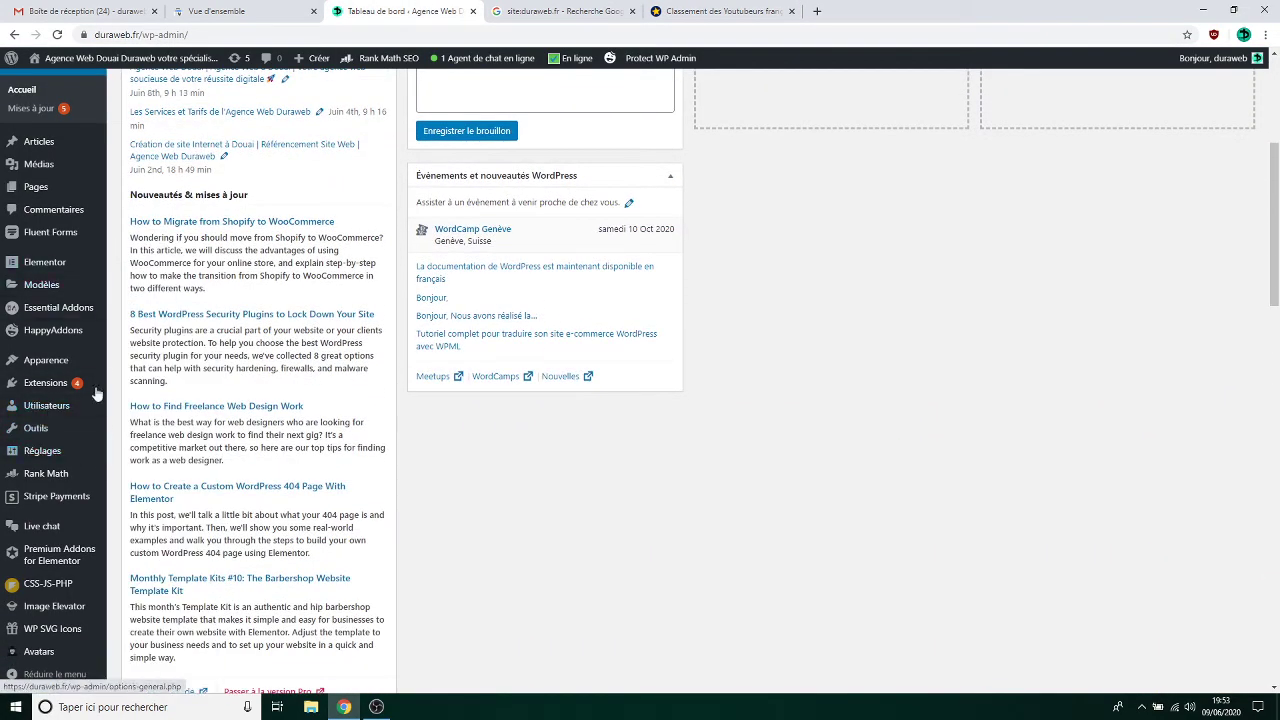
pyautogui.moveTo(59, 368)
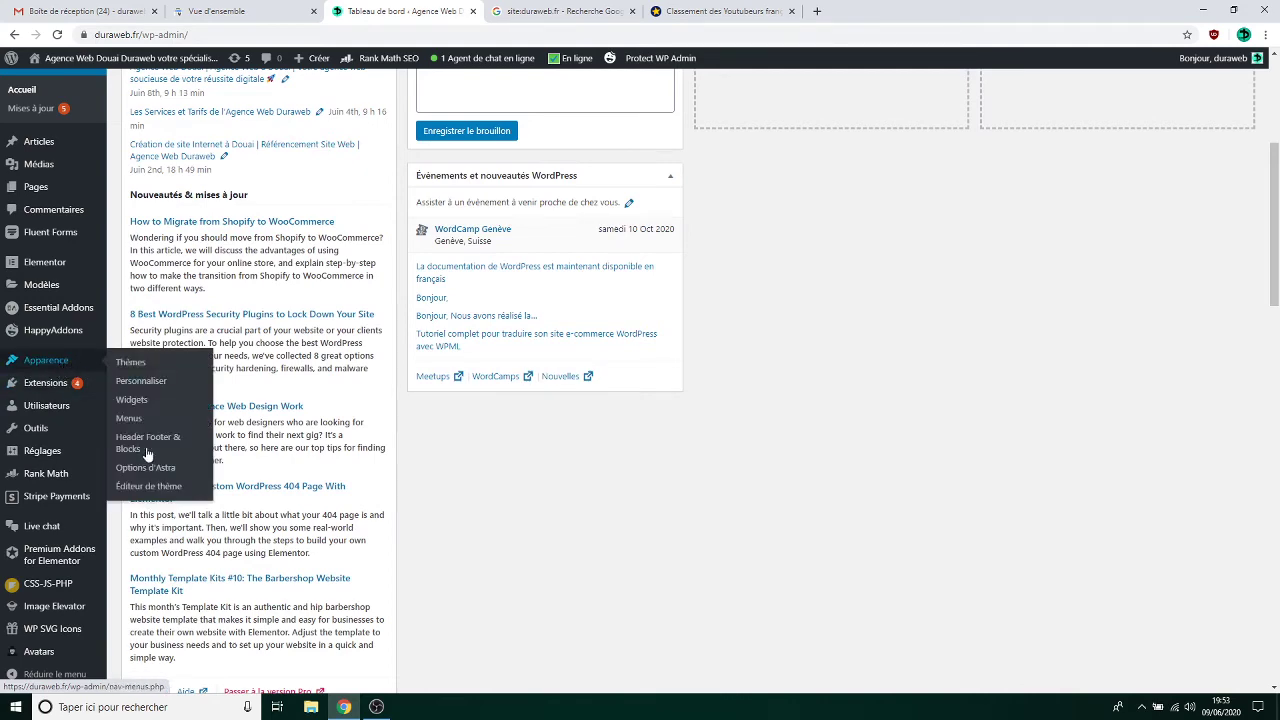
pyautogui.scroll(5, 57, 129)
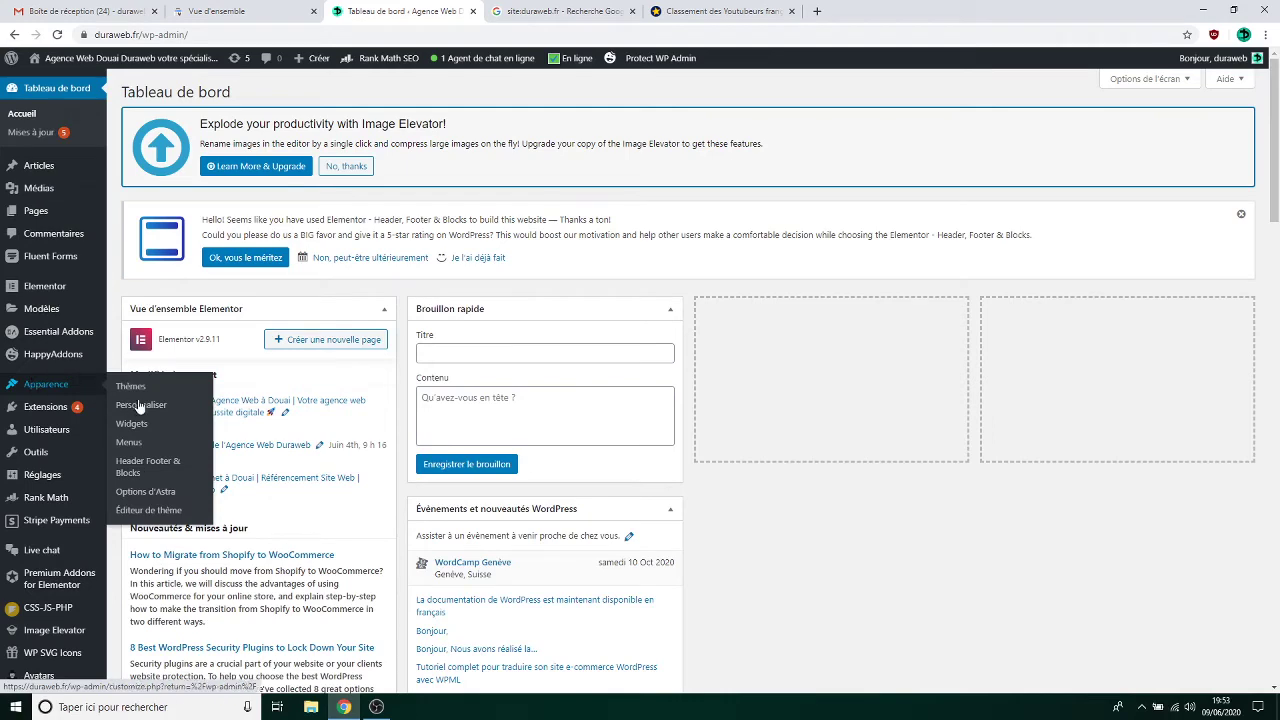
pyautogui.click(153, 518)
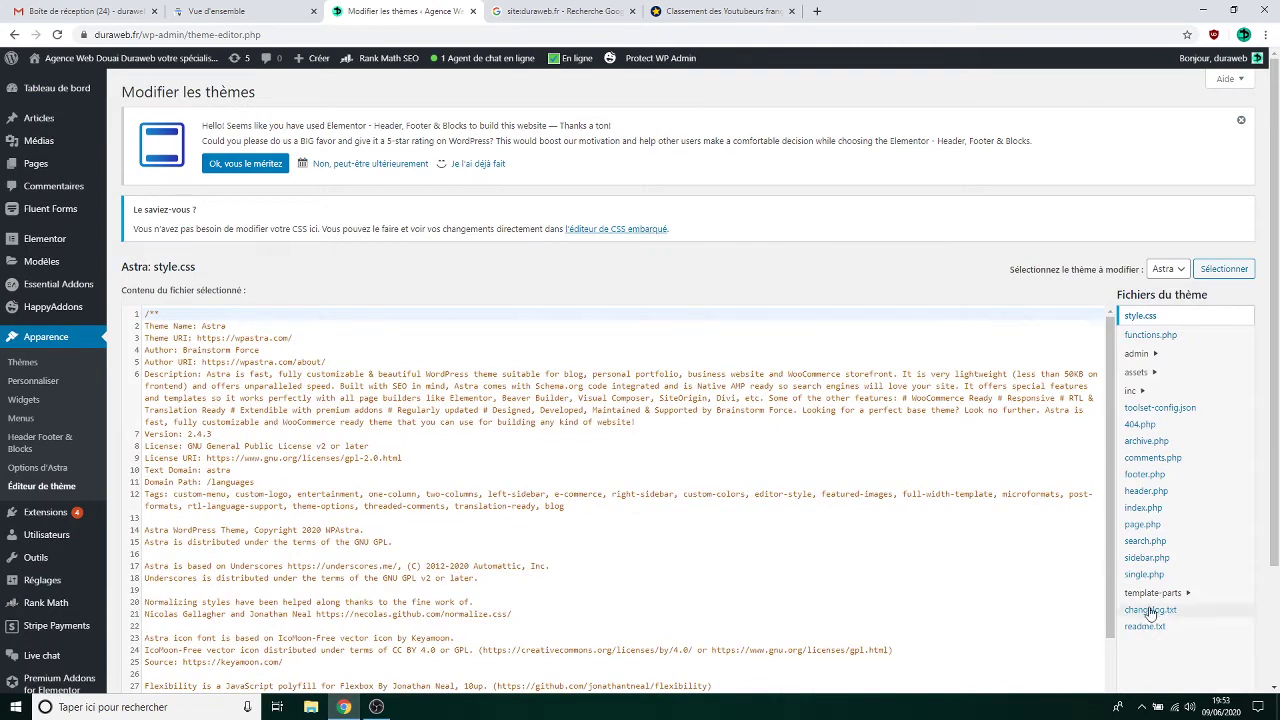
pyautogui.click(1165, 492)
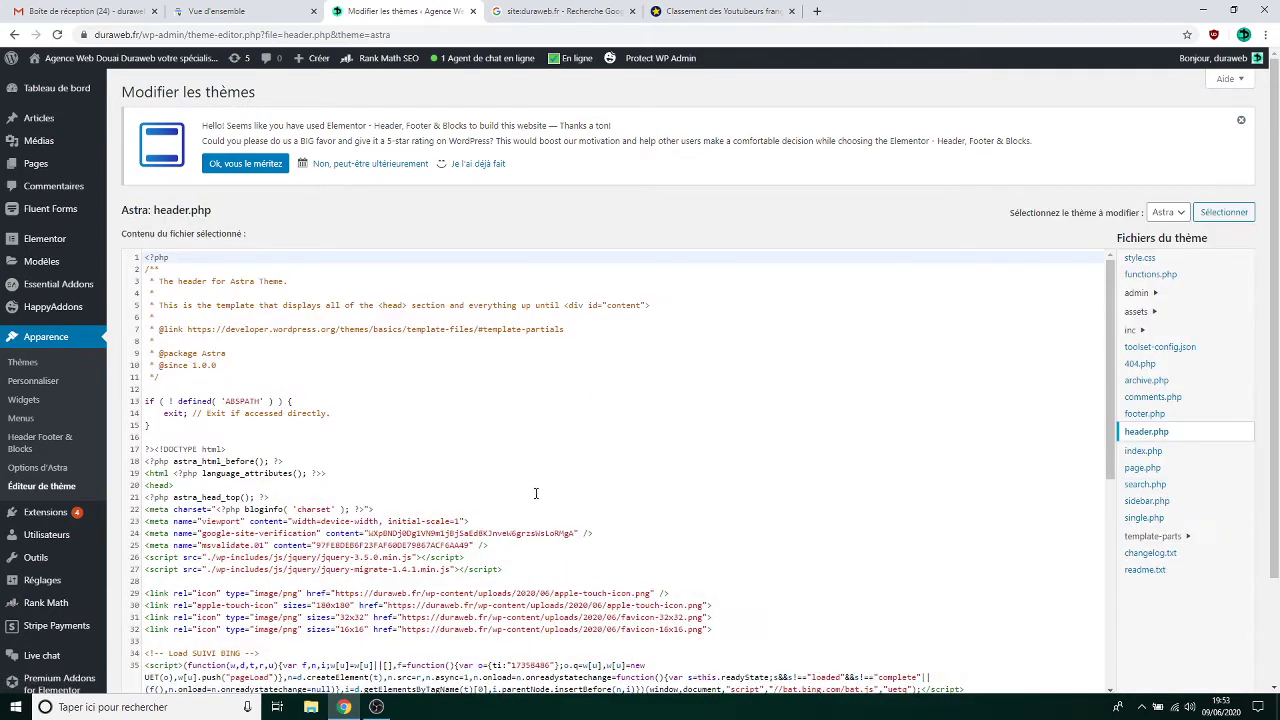
# Step: Paste the Google site-verification meta tag into the blank line above the icon links in header.php's head section, and delete that line again
pyautogui.scroll(-3, 380, 450)
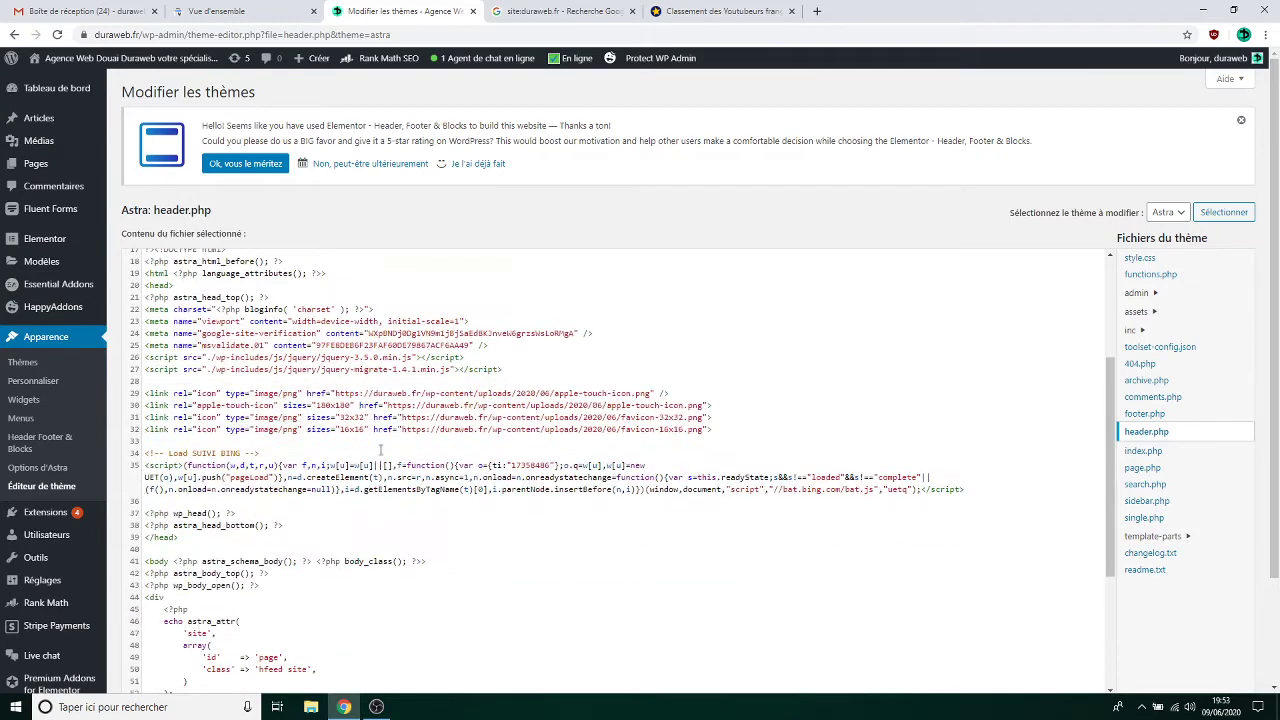
pyautogui.click(156, 382)
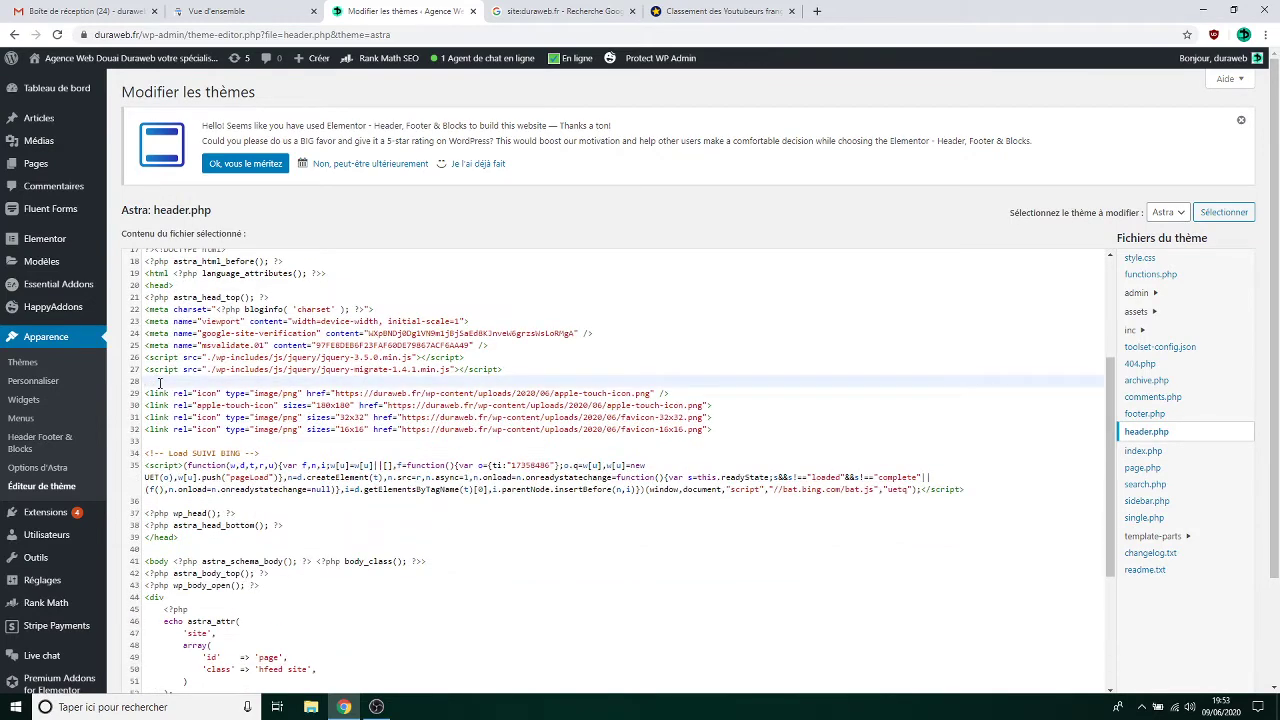
pyautogui.write('<meta name="google-site-verification" content="EHOQ2DYaCP-91gltG4jB17rONy5wCBLEAoix7Mfi4kA" />')
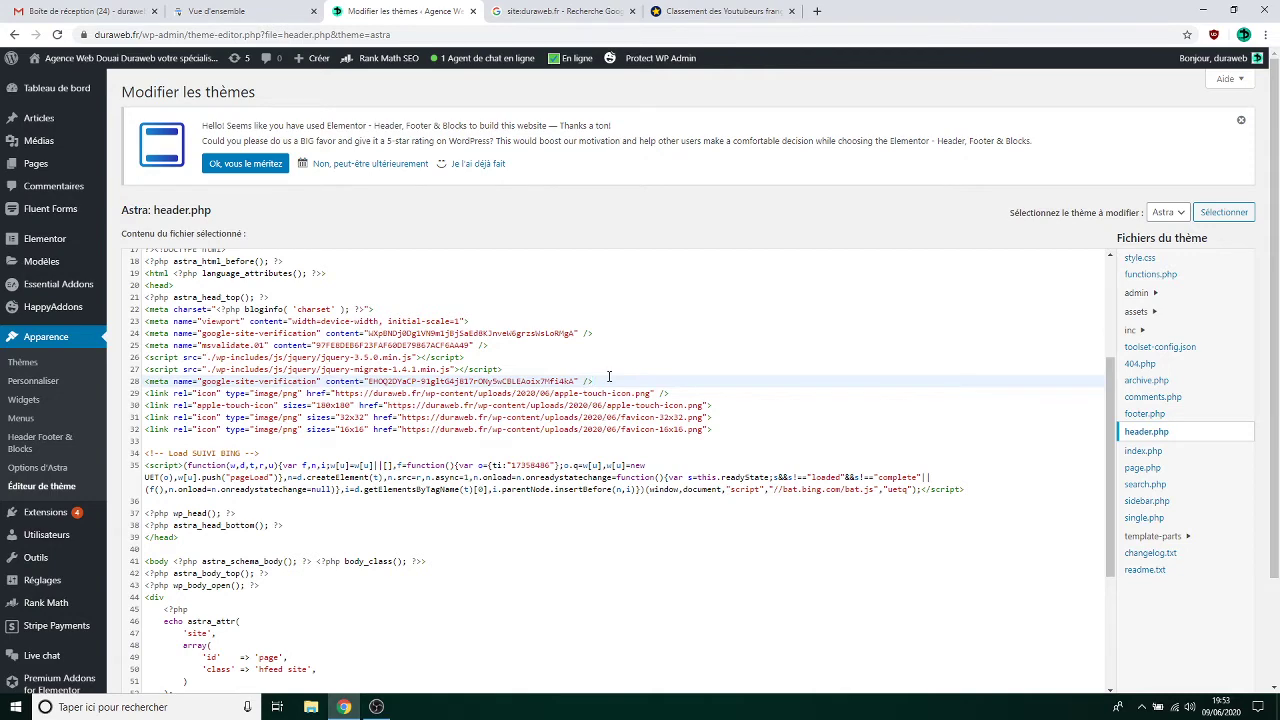
pyautogui.moveTo(596, 380); pyautogui.dragTo(324, 381)
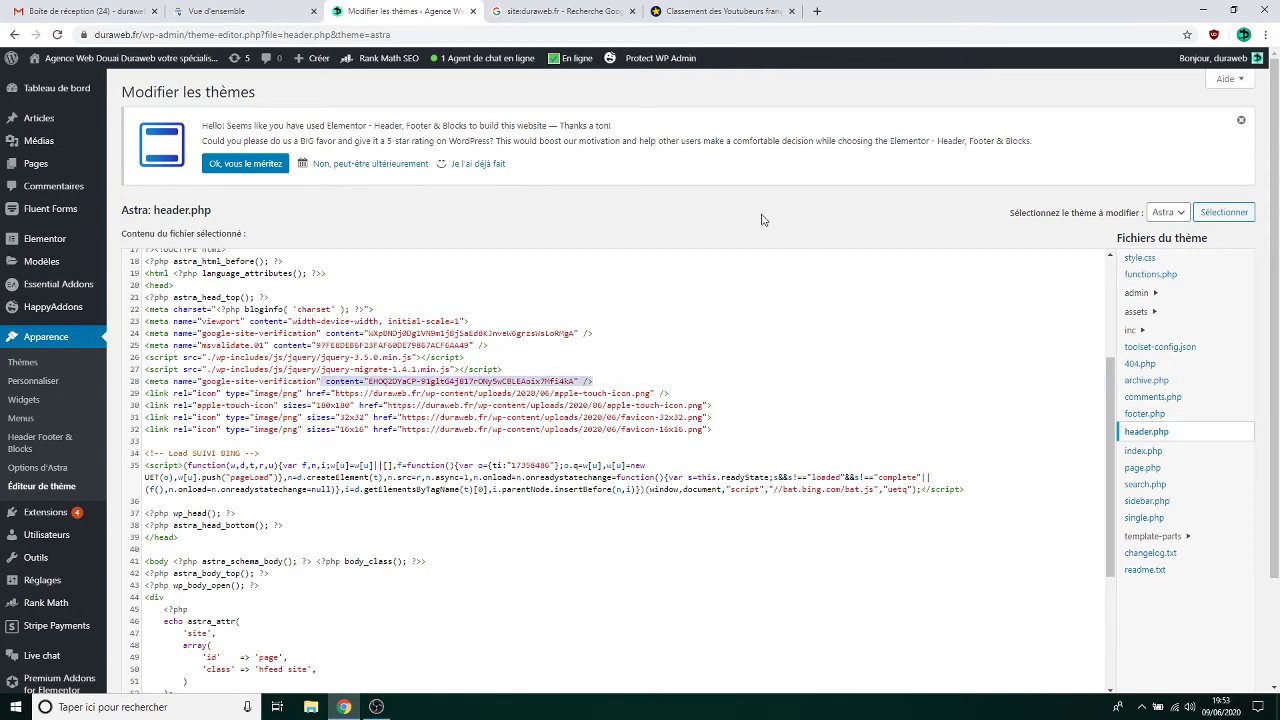
pyautogui.scroll(-2, 708, 186)
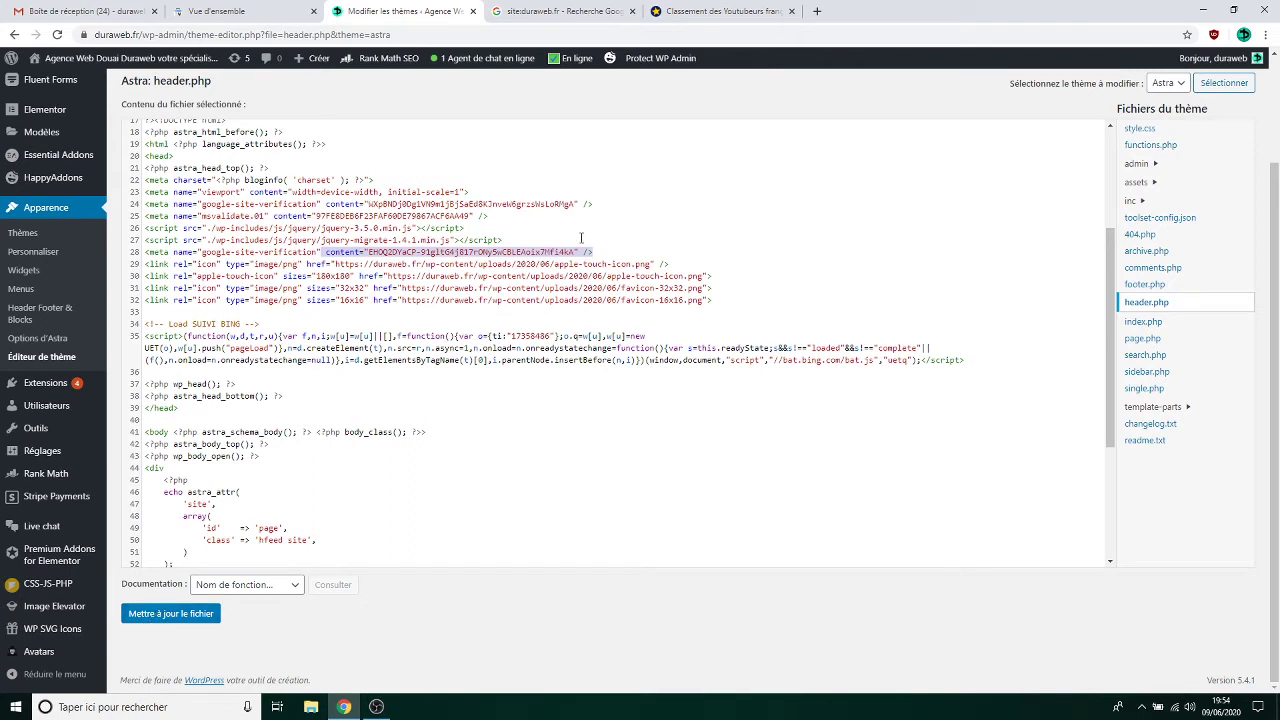
pyautogui.moveTo(609, 241); pyautogui.dragTo(579, 240)
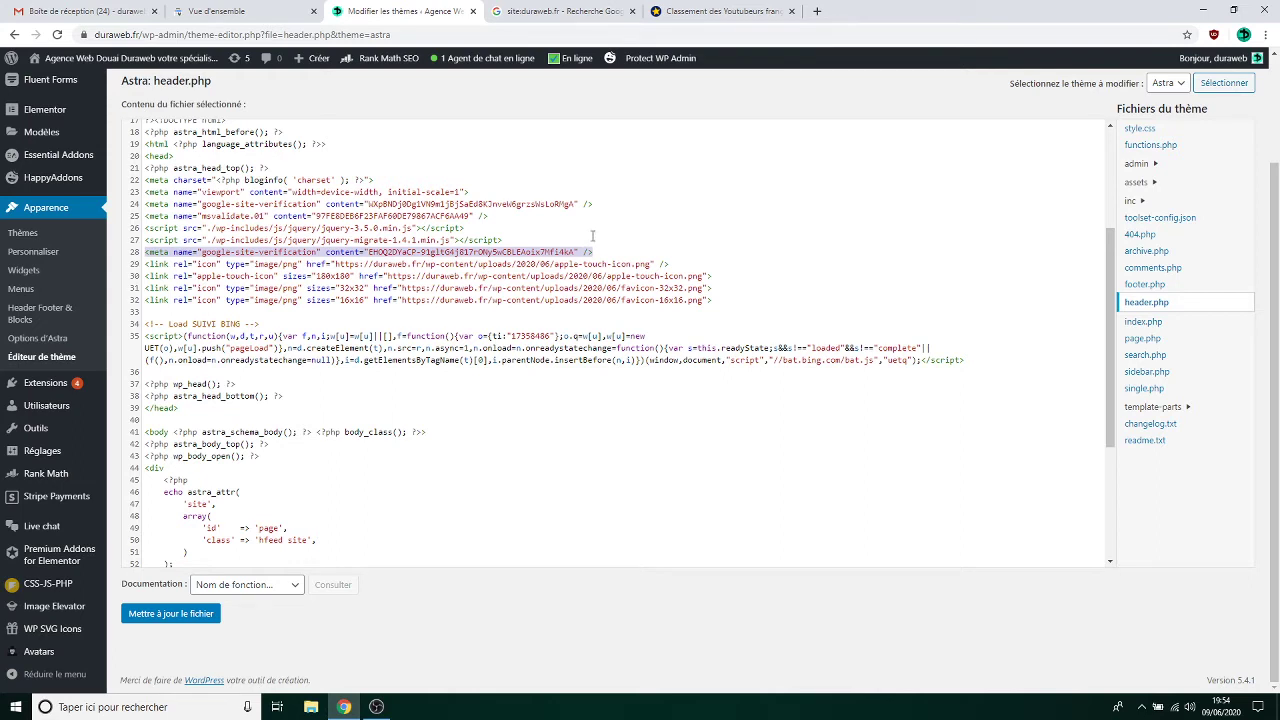
pyautogui.press('BackSpace')
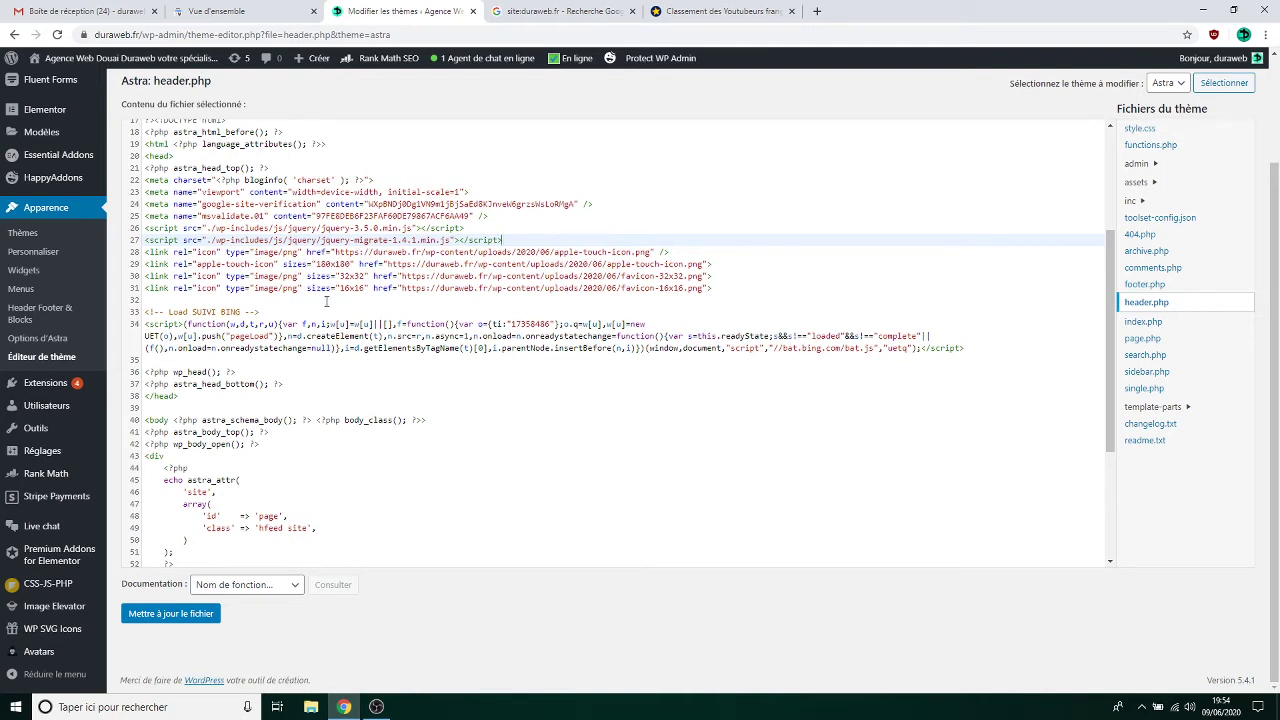
# Step: Leave the theme editor without saving and search the plugins available to add for "rank math seo"
pyautogui.moveTo(52, 384)
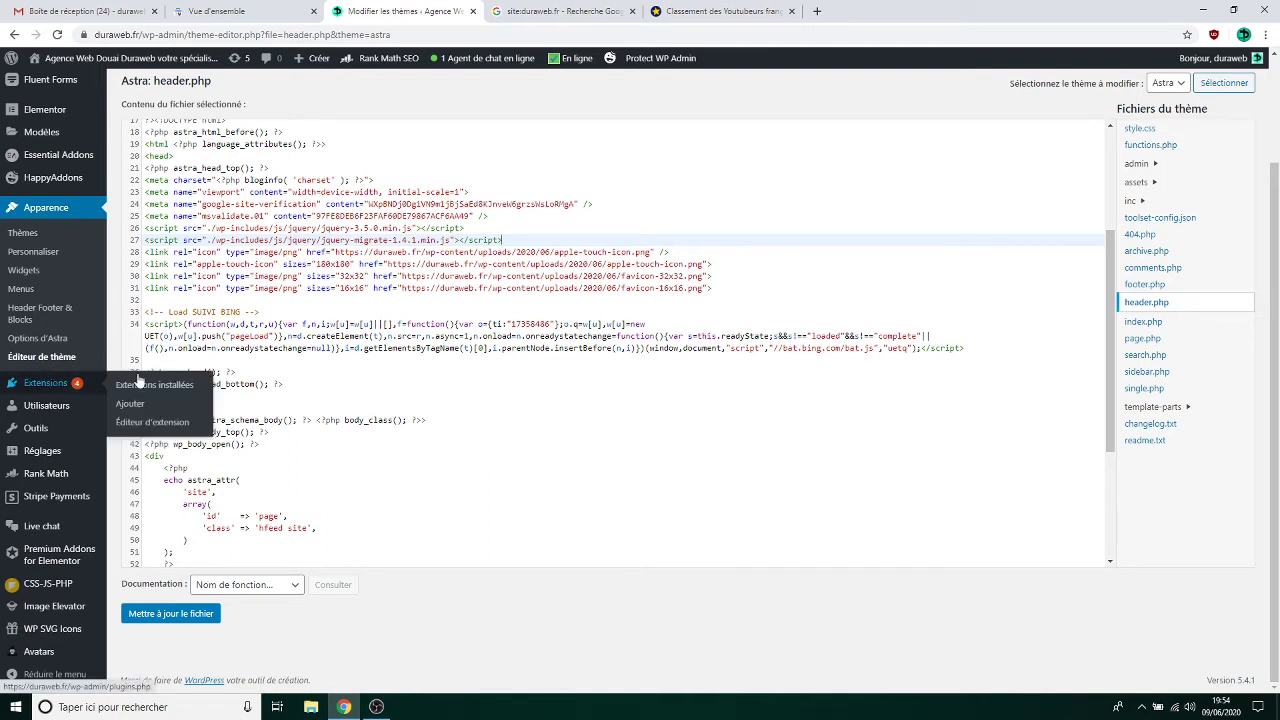
pyautogui.click(140, 407)
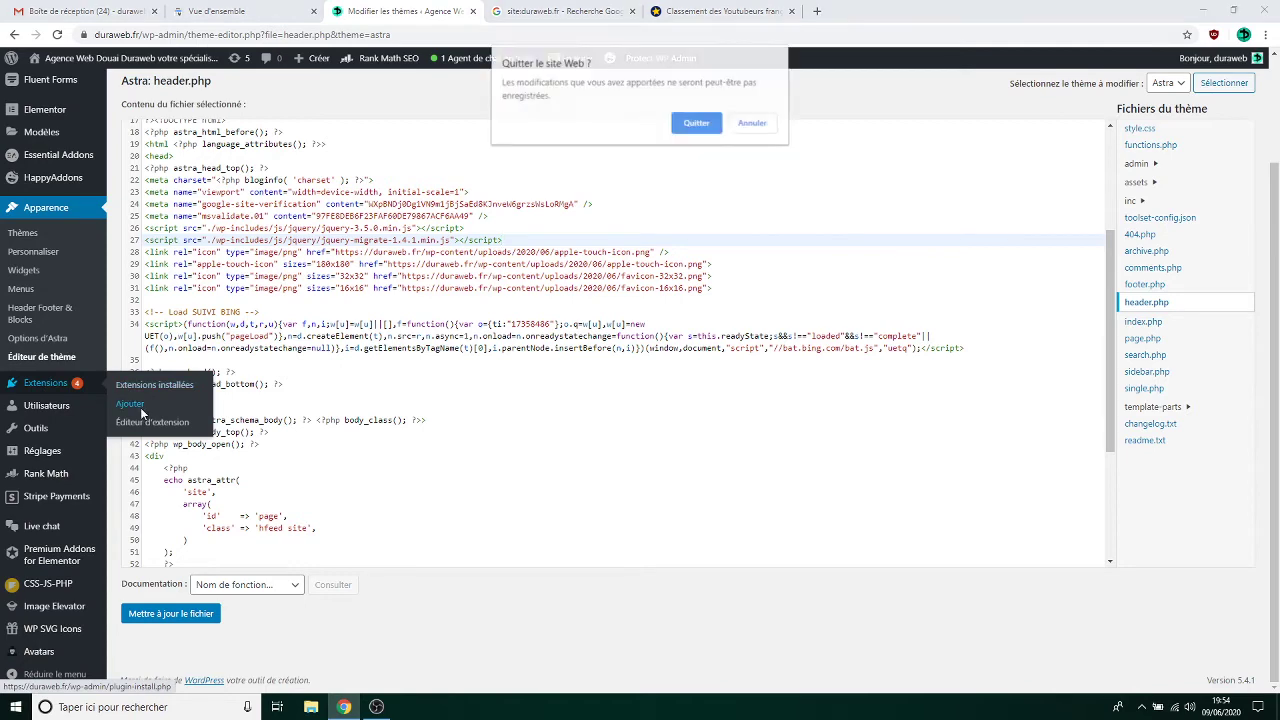
pyautogui.click(700, 124)
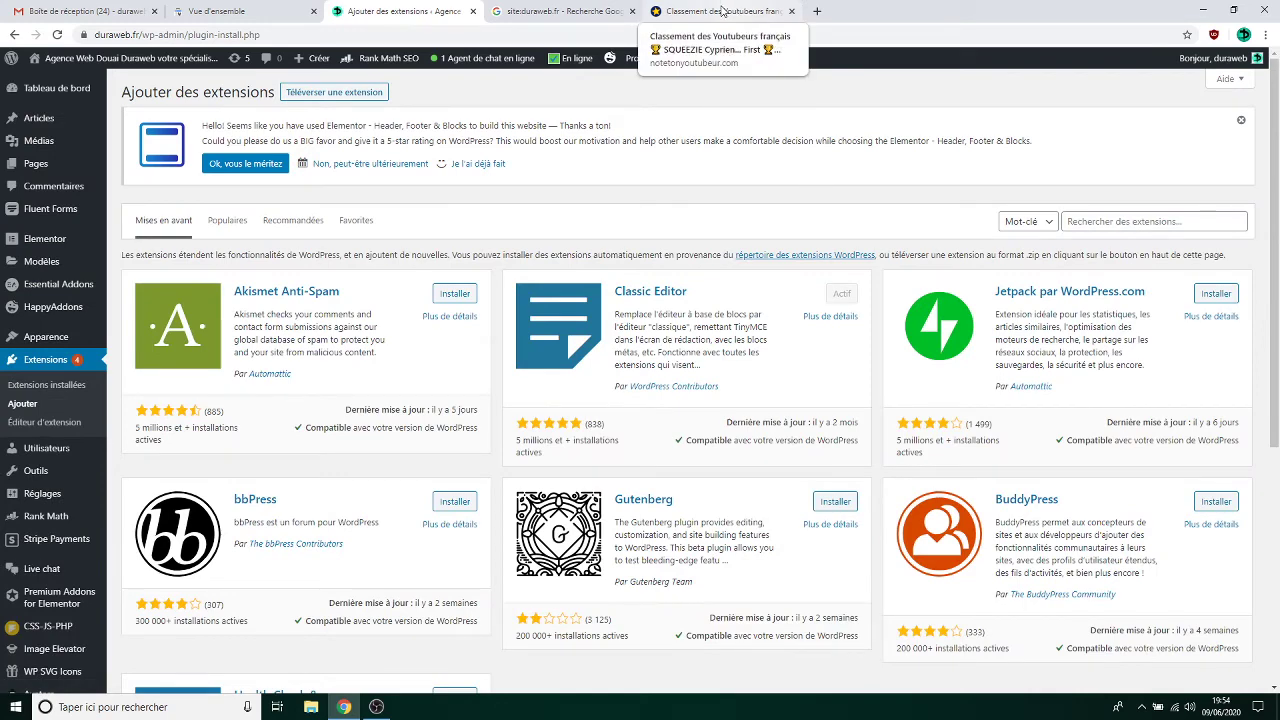
pyautogui.click(722, 10)
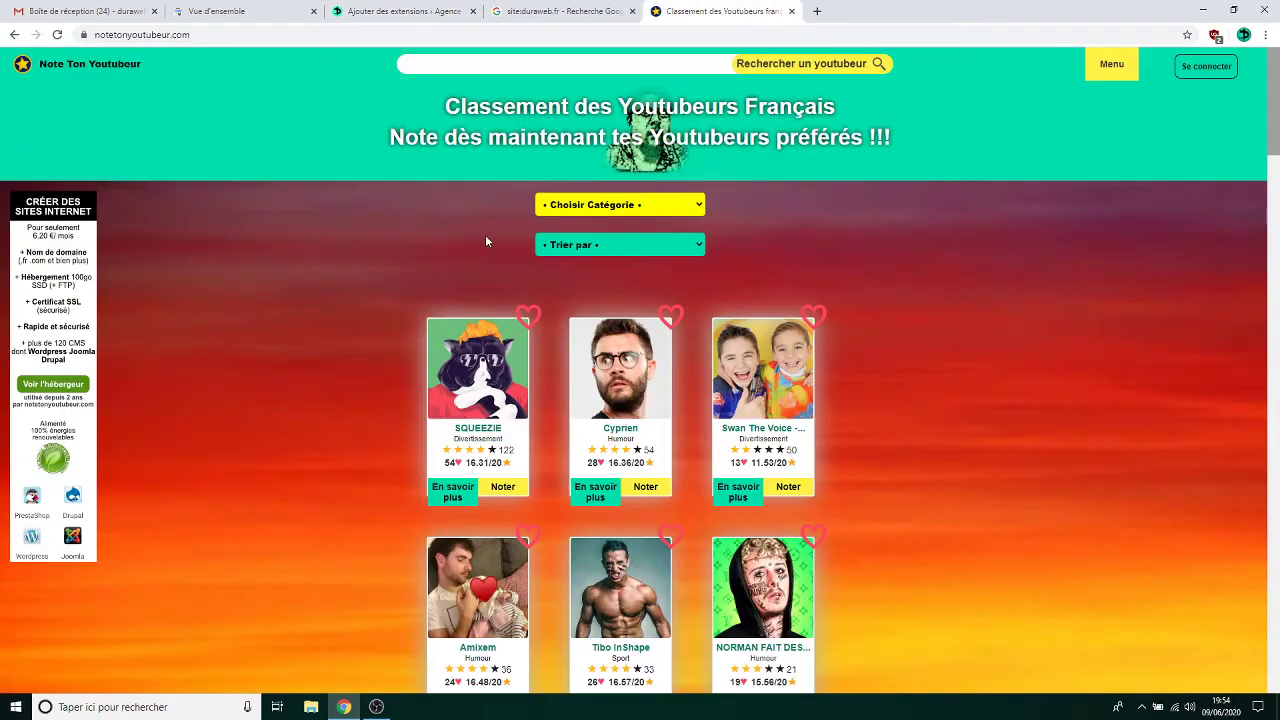
pyautogui.click(352, 10)
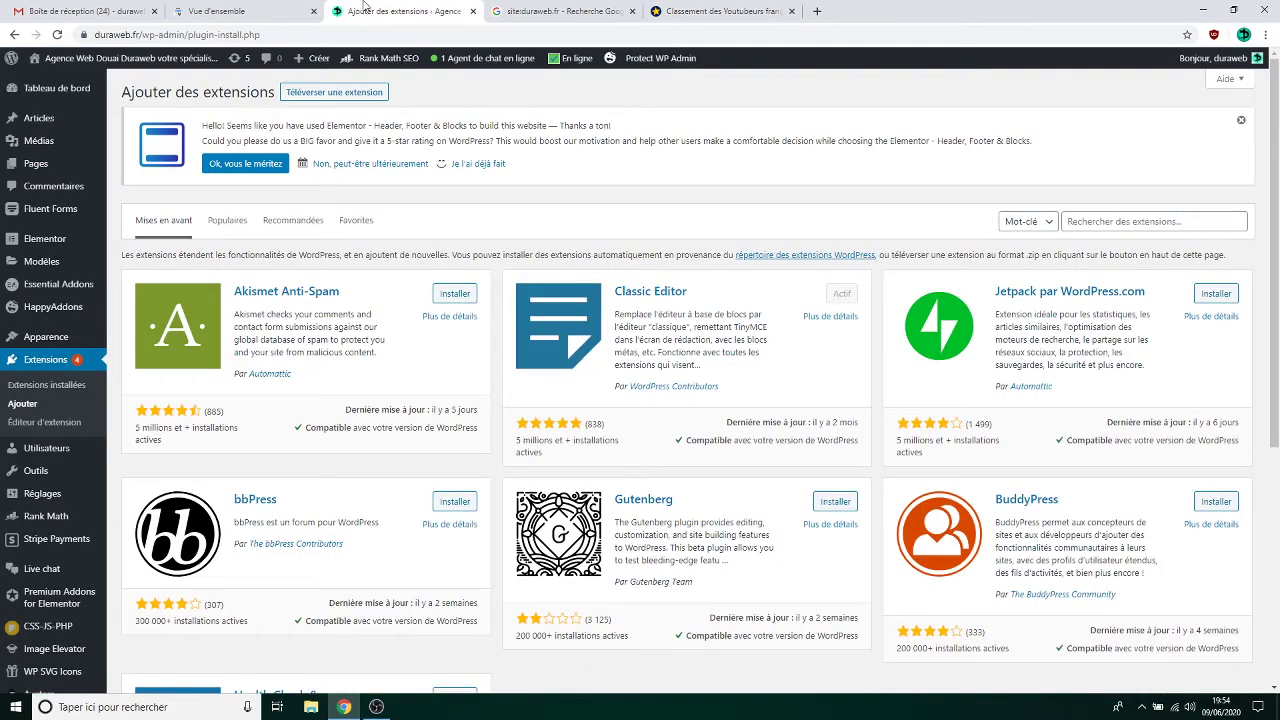
pyautogui.click(1158, 222)
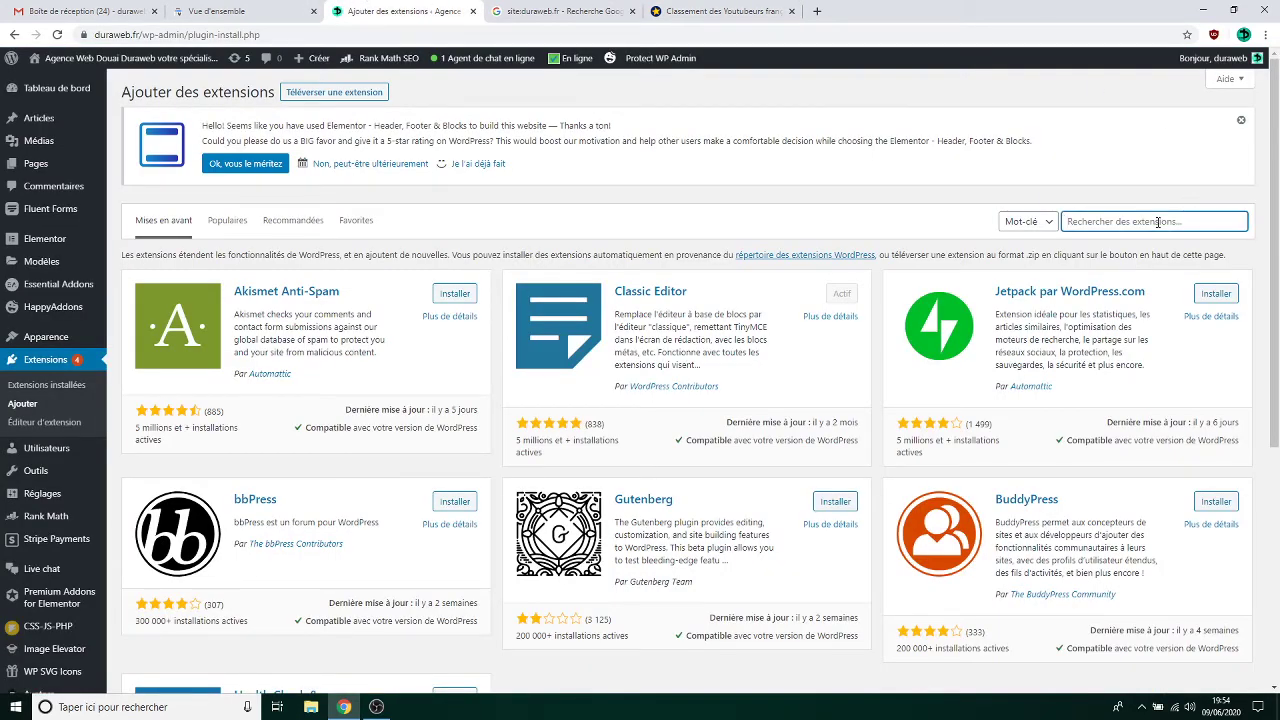
pyautogui.write('rank math seo')
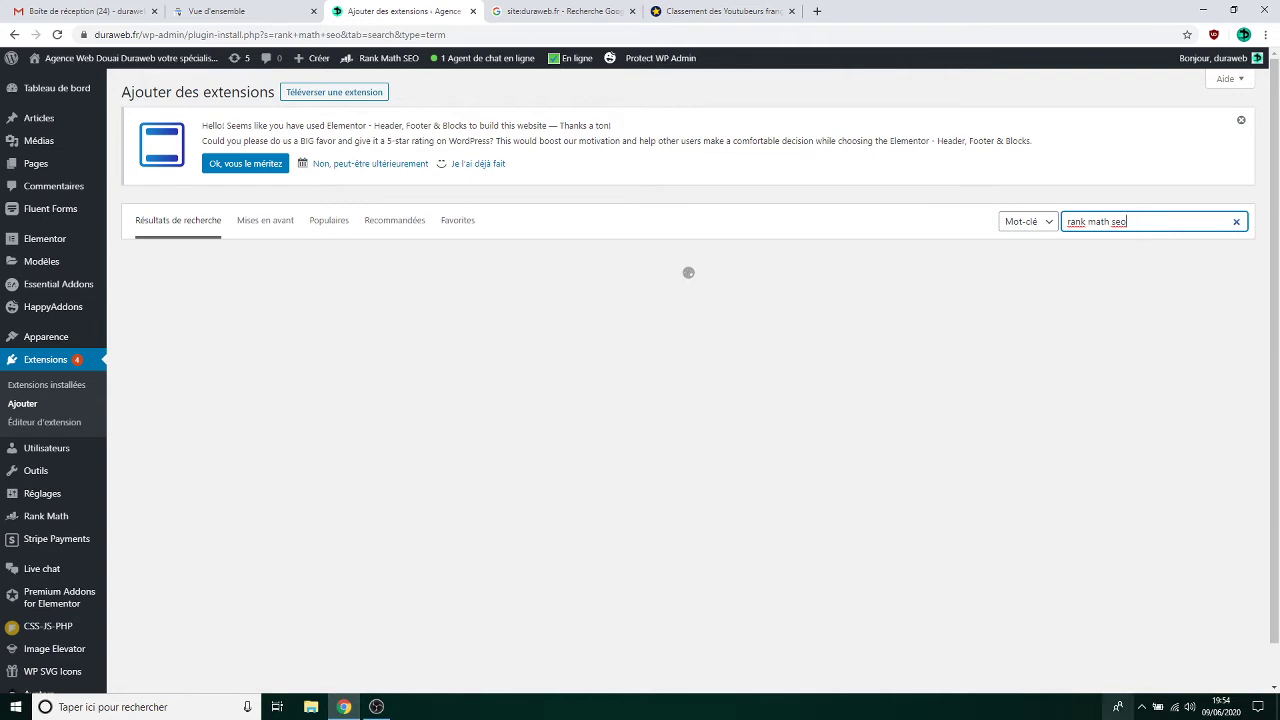
pyautogui.click(1174, 710)
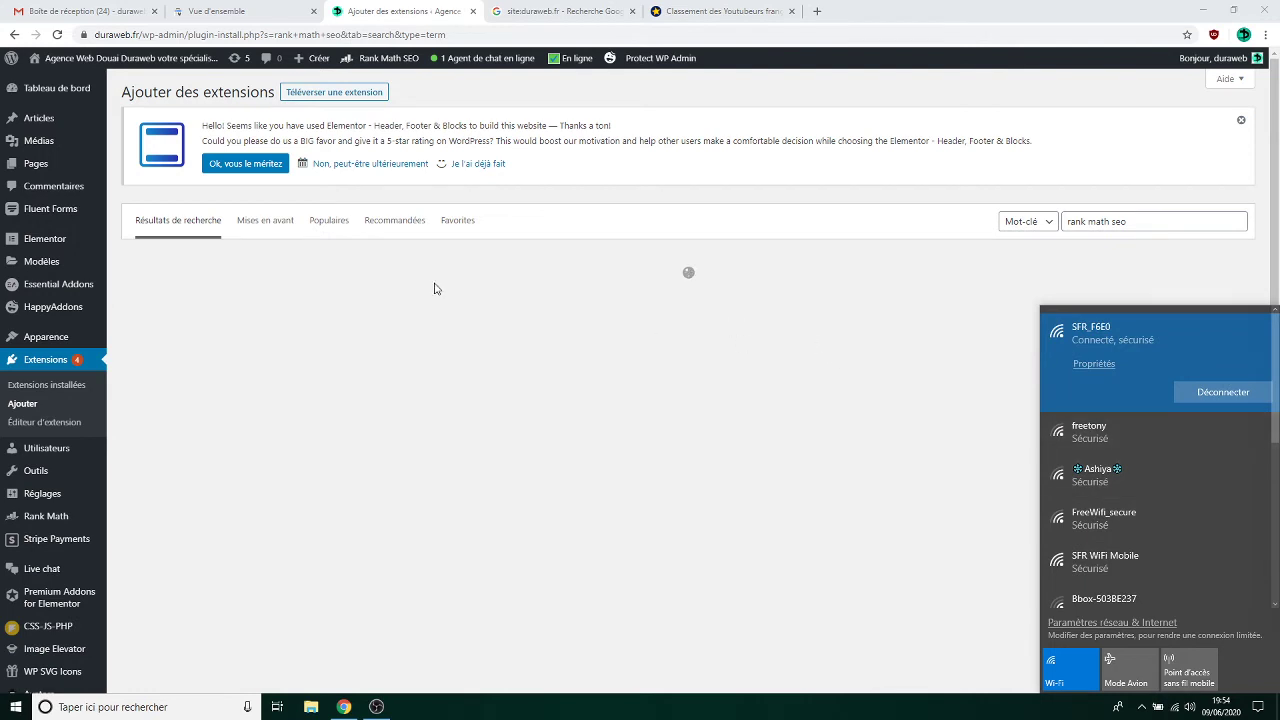
pyautogui.click(1074, 240)
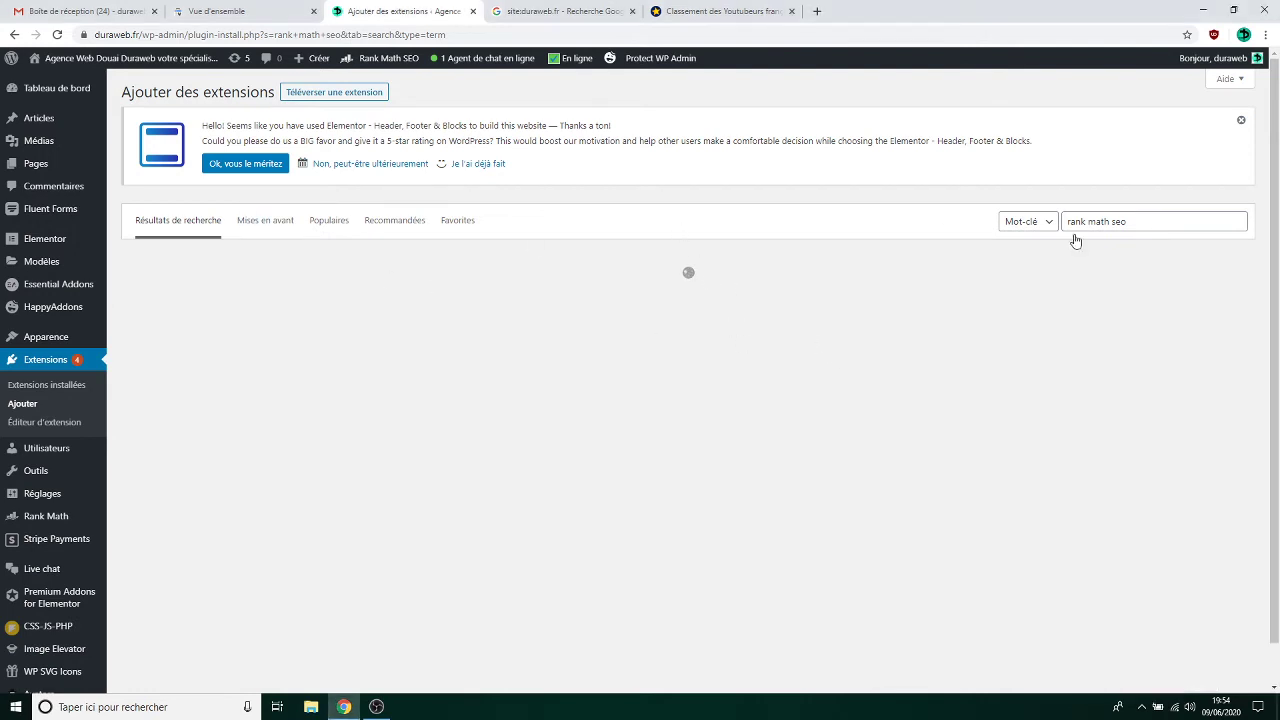
pyautogui.click(1171, 229)
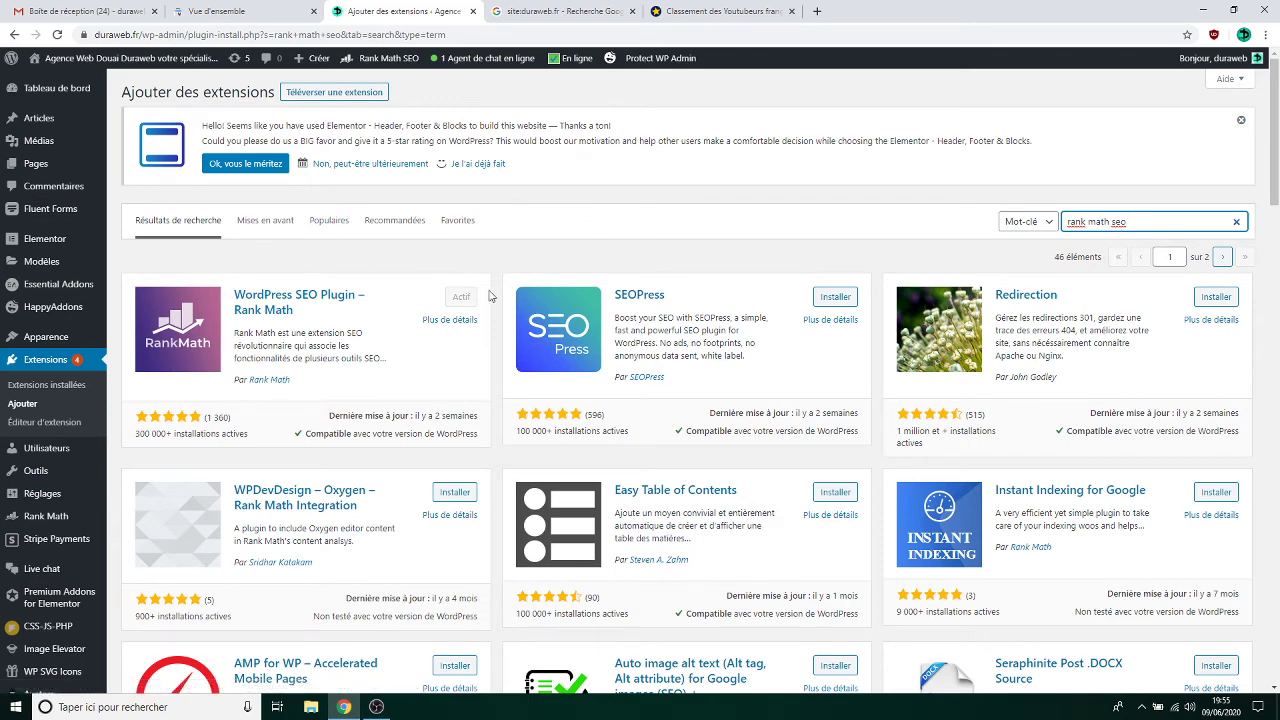
# Step: Open Rank Math's sitemap settings and copy the link address of the site's sitemap index
pyautogui.click(45, 516)
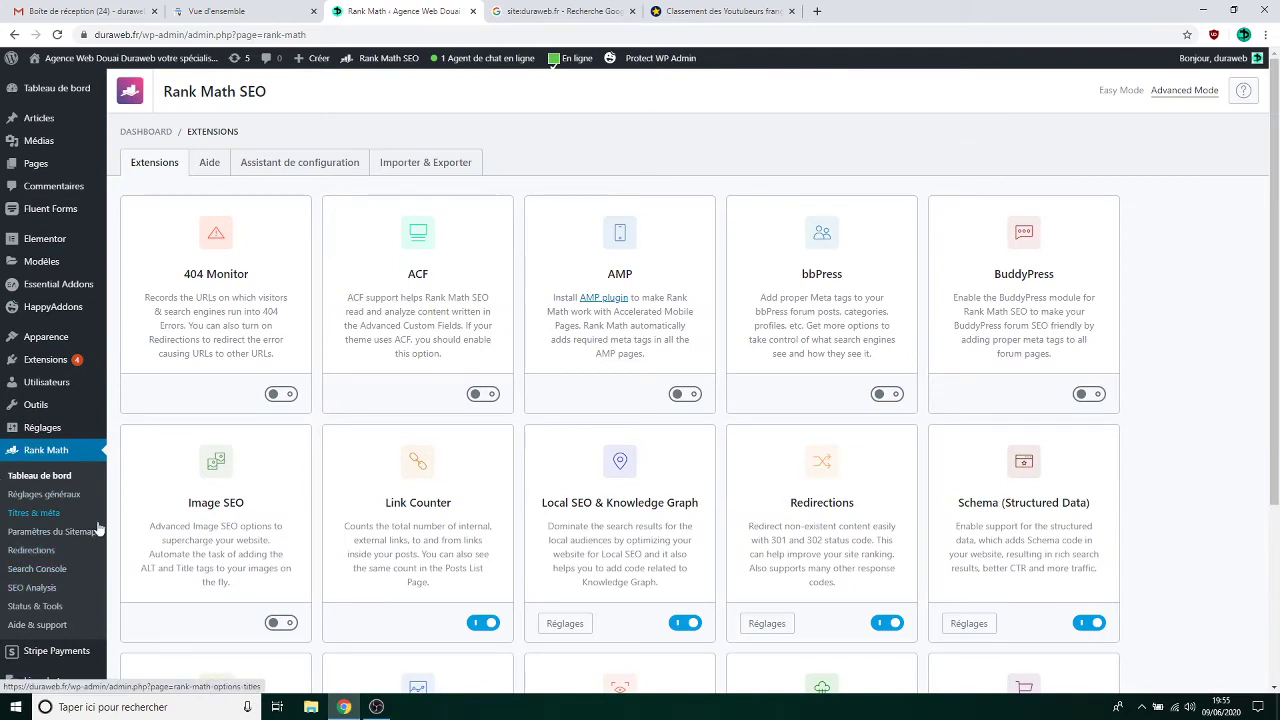
pyautogui.click(57, 539)
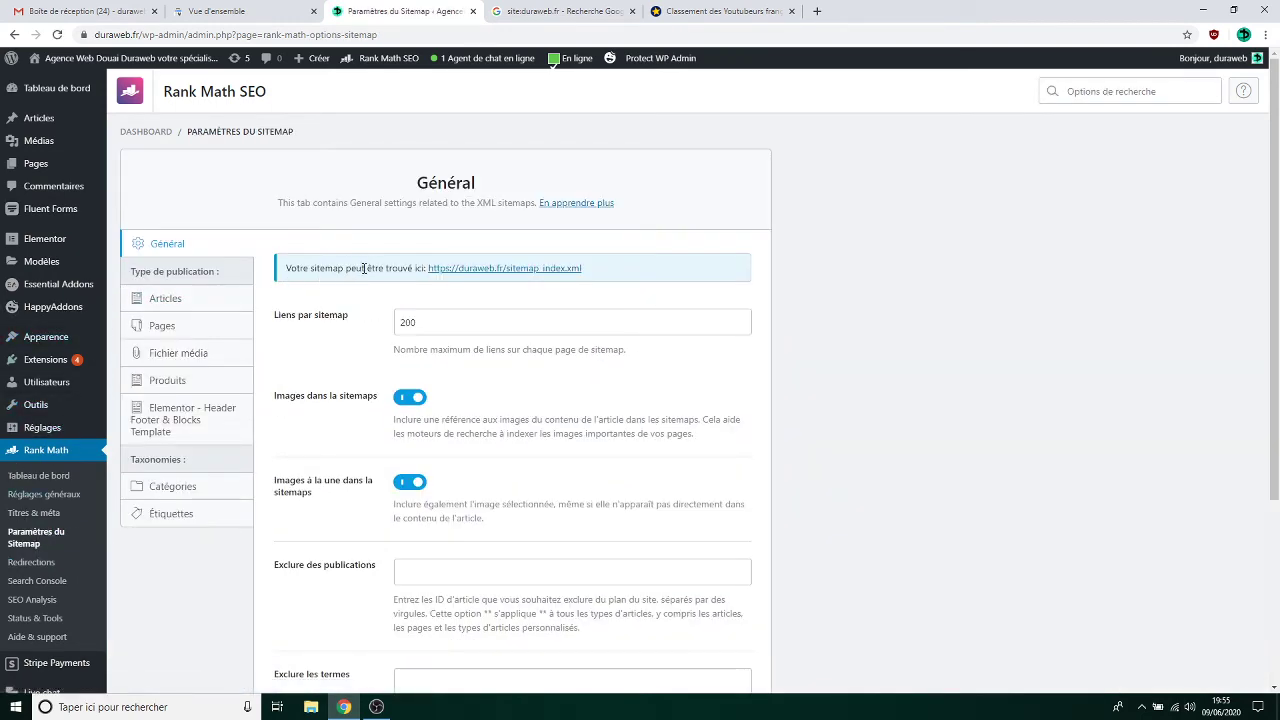
pyautogui.rightClick(544, 272)
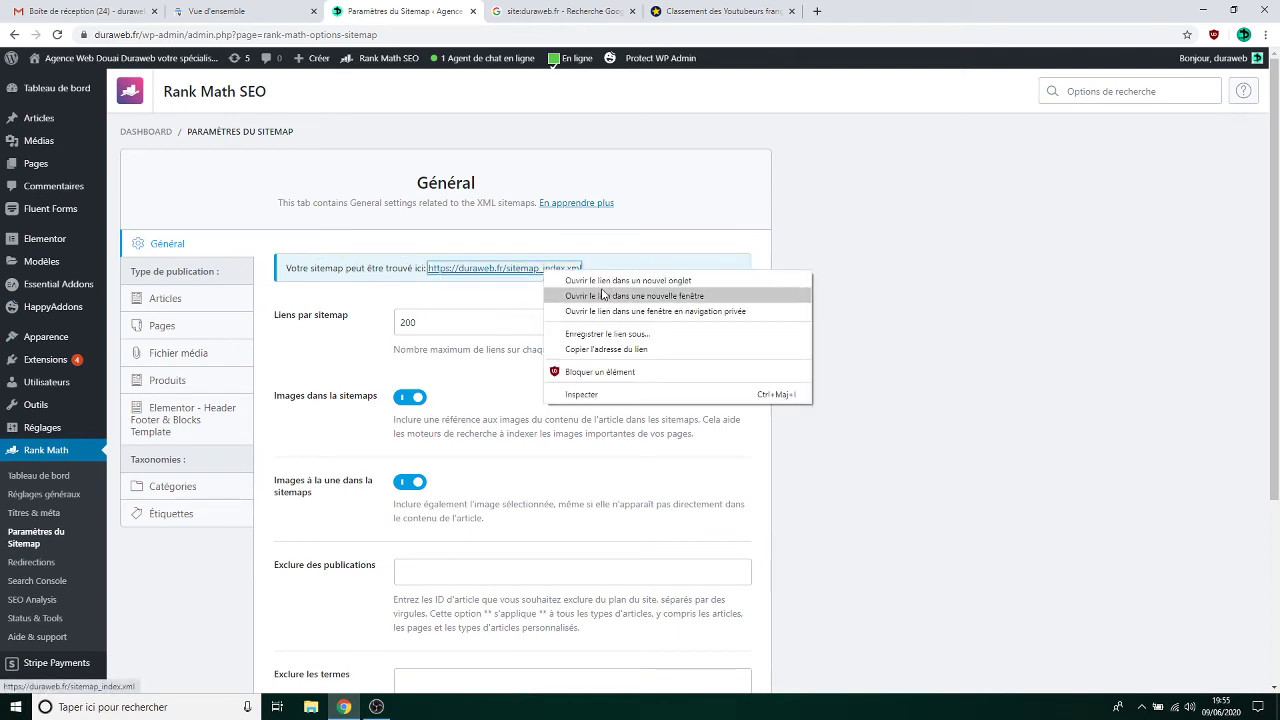
pyautogui.click(640, 350)
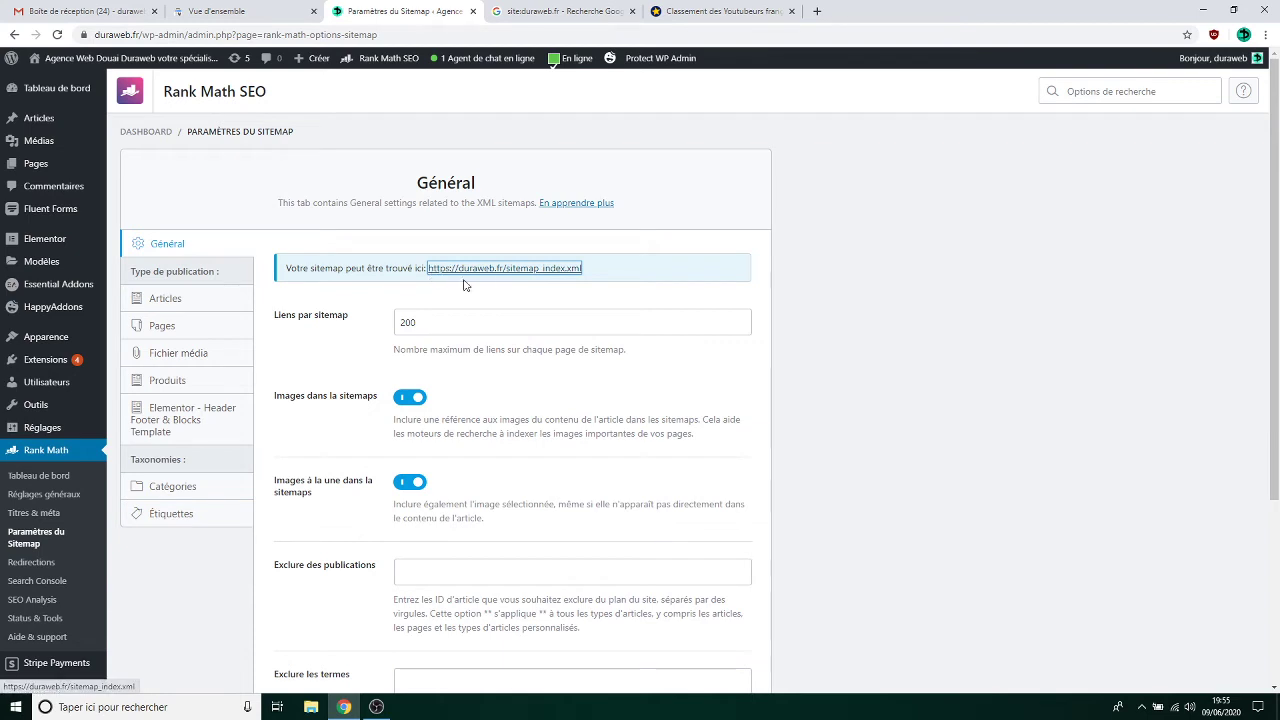
pyautogui.click(220, 11)
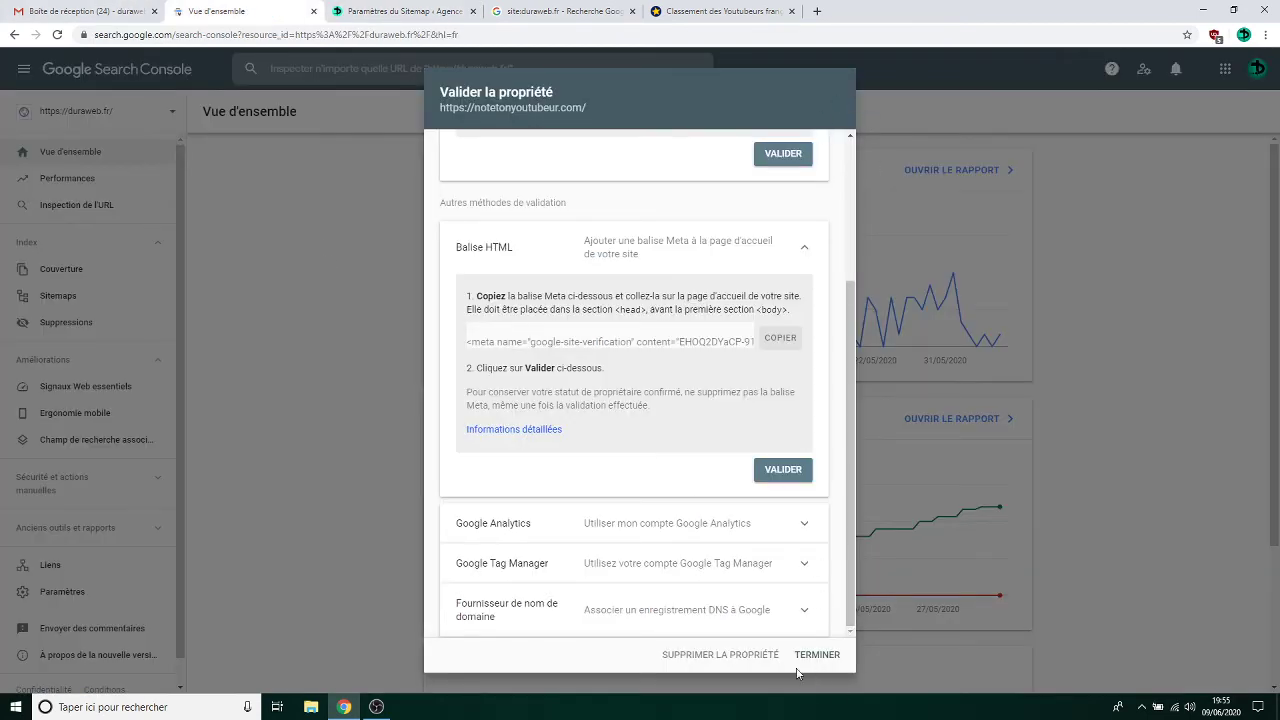
pyautogui.click(746, 654)
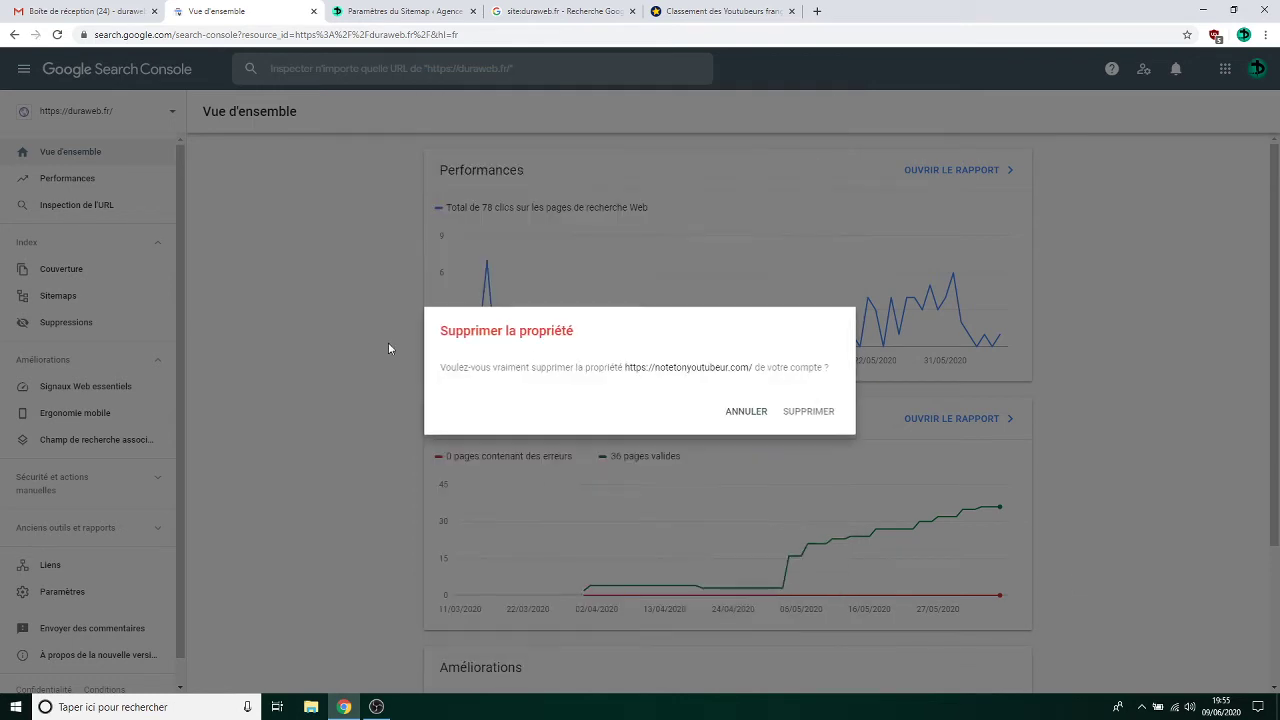
pyautogui.click(803, 411)
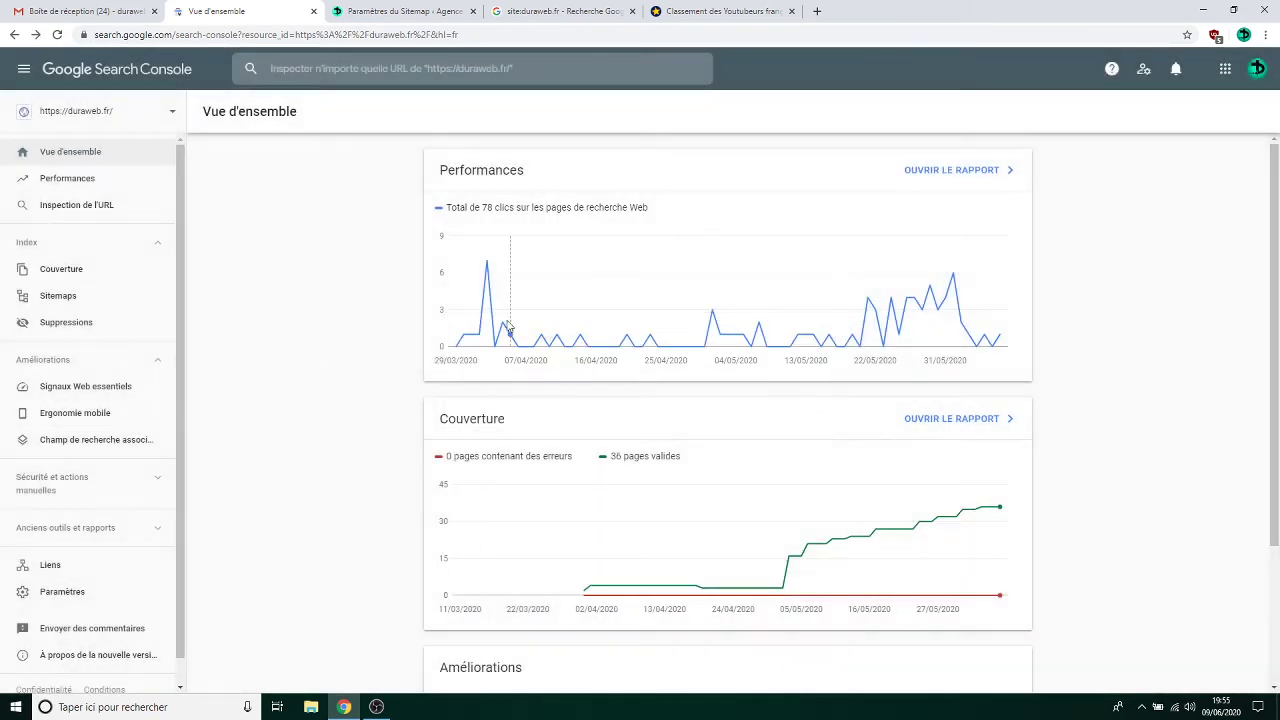
pyautogui.click(70, 293)
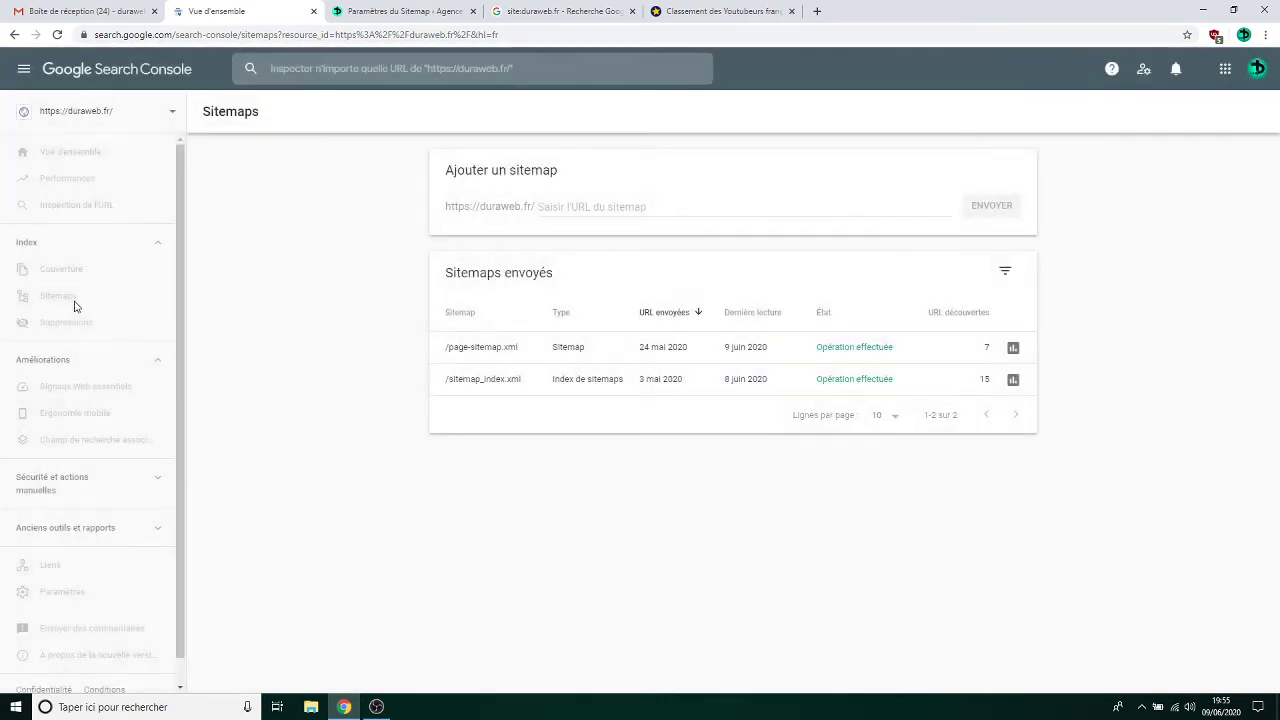
pyautogui.click(678, 205)
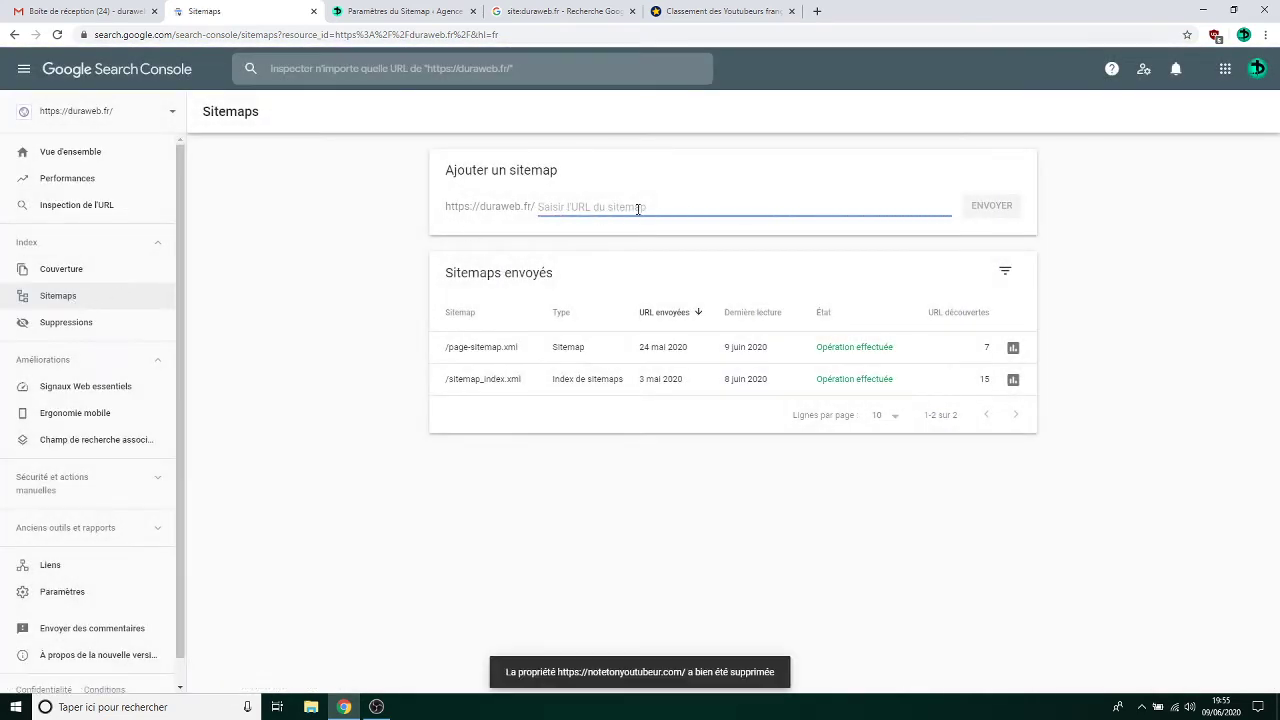
pyautogui.write('https://duraweb.fr/sitemap_index.xml')
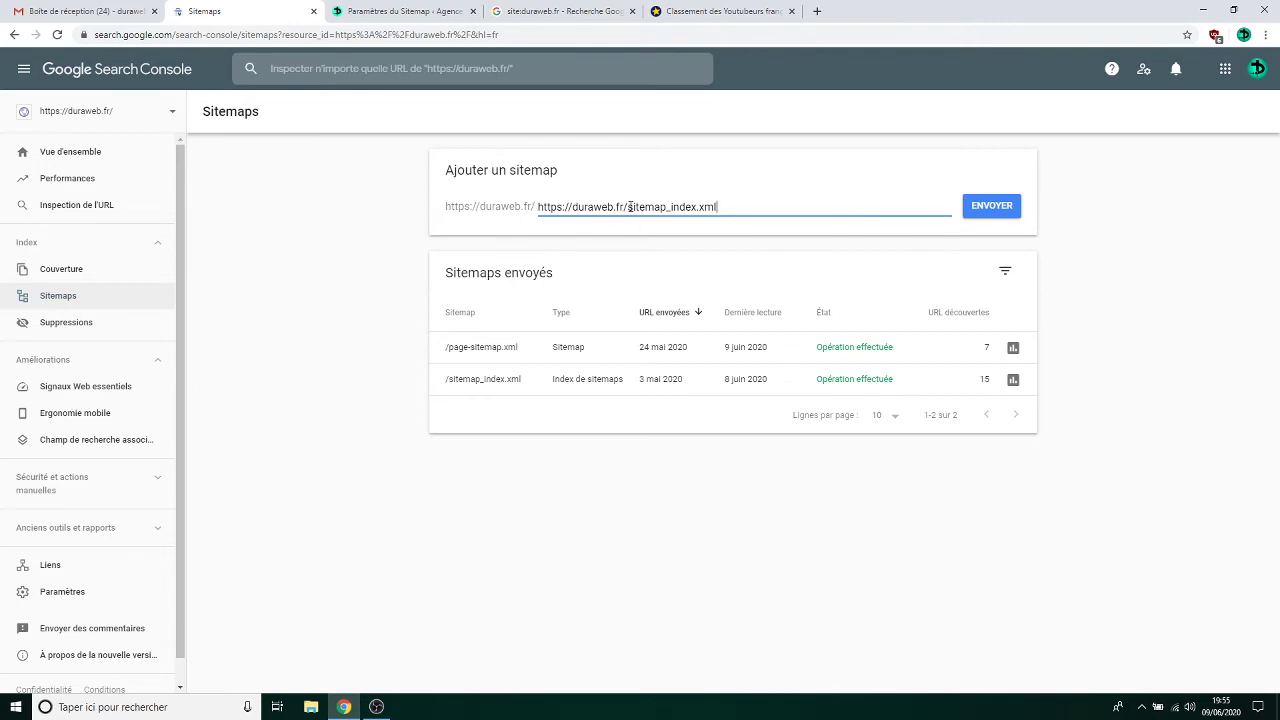
pyautogui.moveTo(628, 206); pyautogui.dragTo(467, 206)
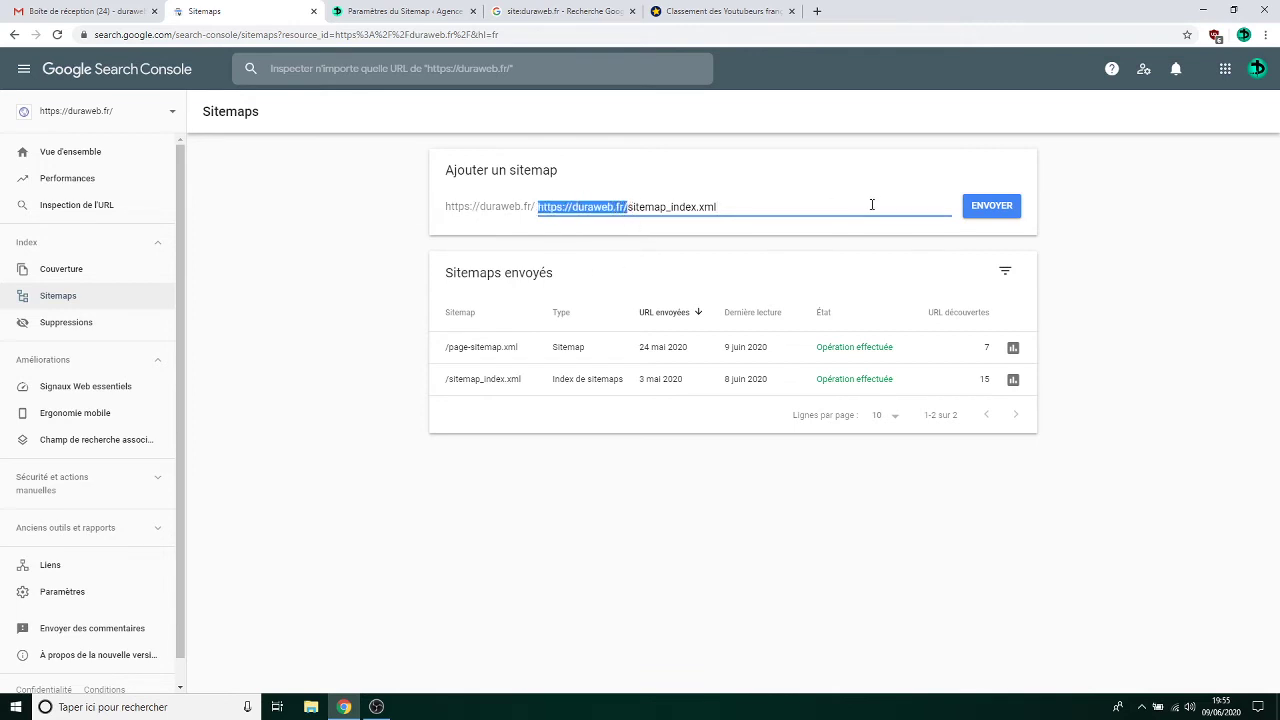
pyautogui.press('BackSpace')
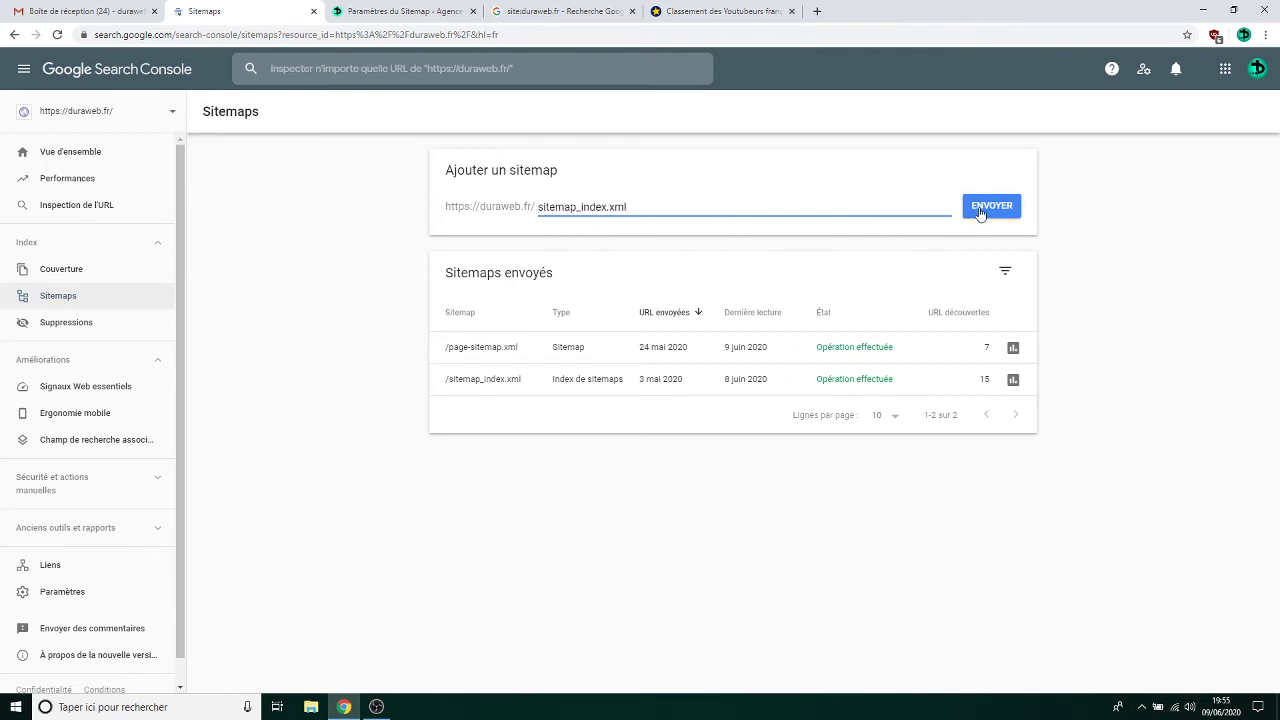
pyautogui.tripleClick(765, 204)
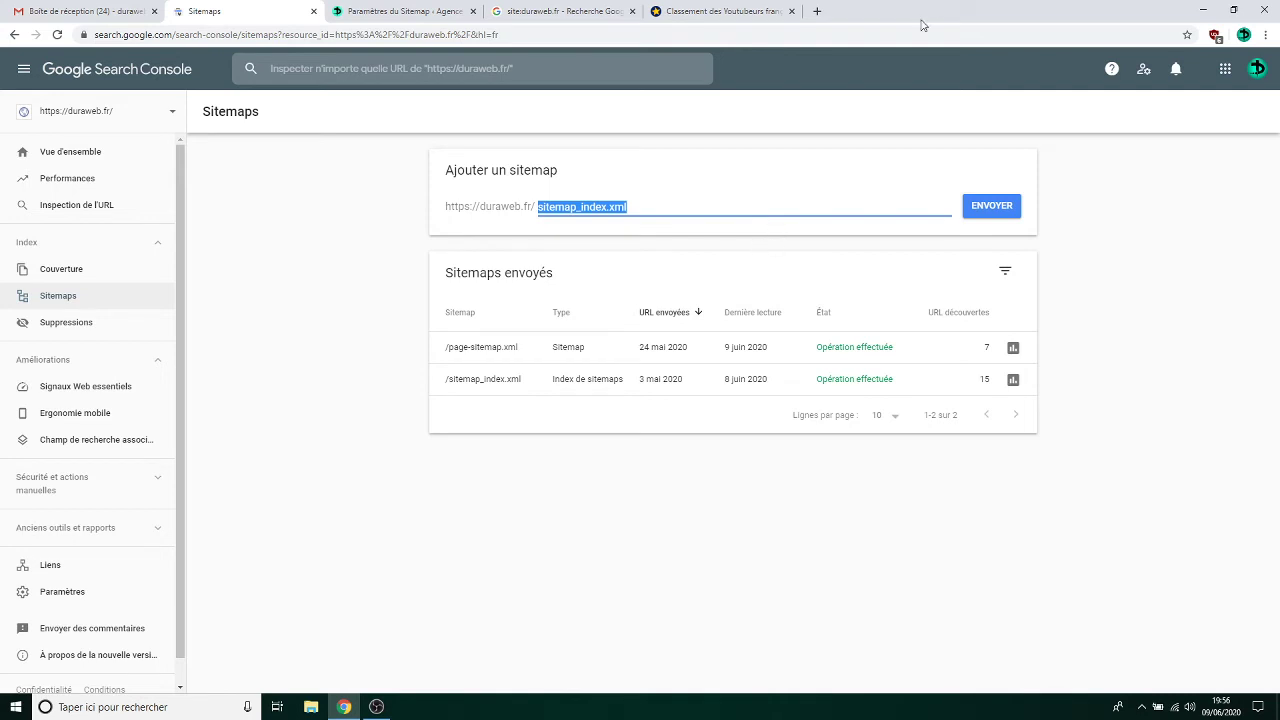
# Step: Search Google for "sitemap generator" in a new browser tab
pyautogui.click(817, 11)
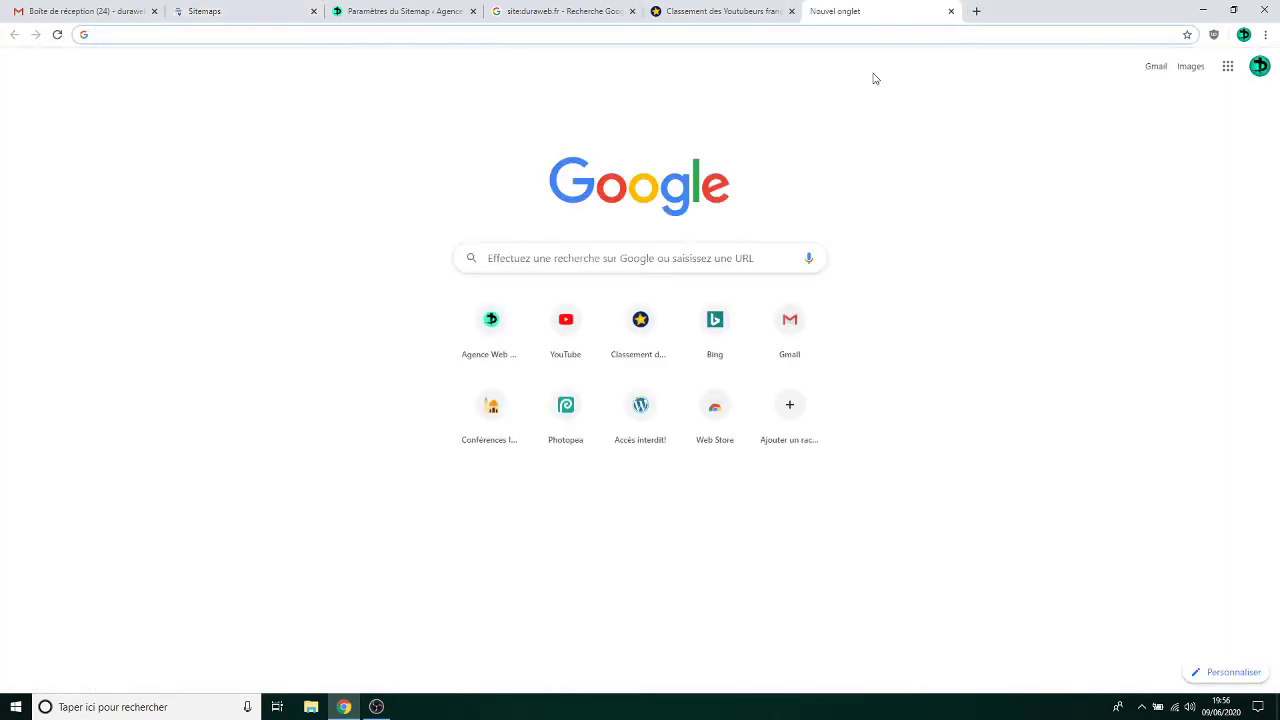
pyautogui.write('sitemap')
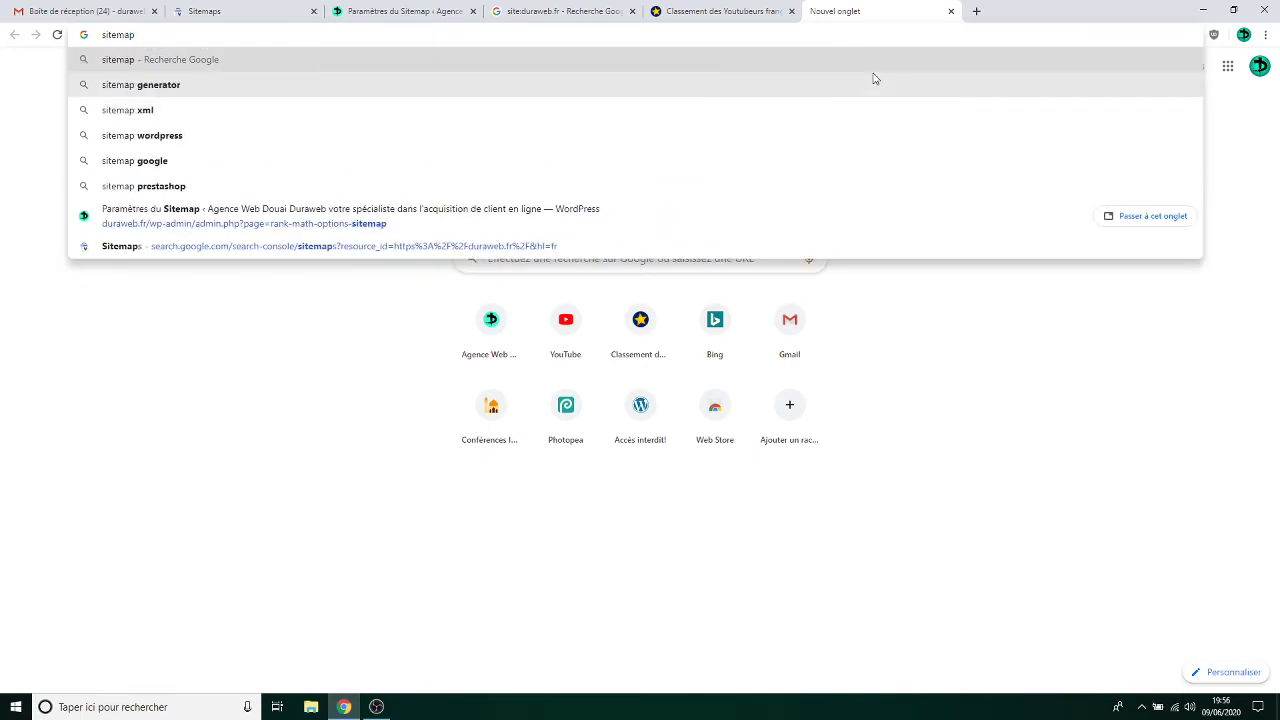
pyautogui.press('Down')
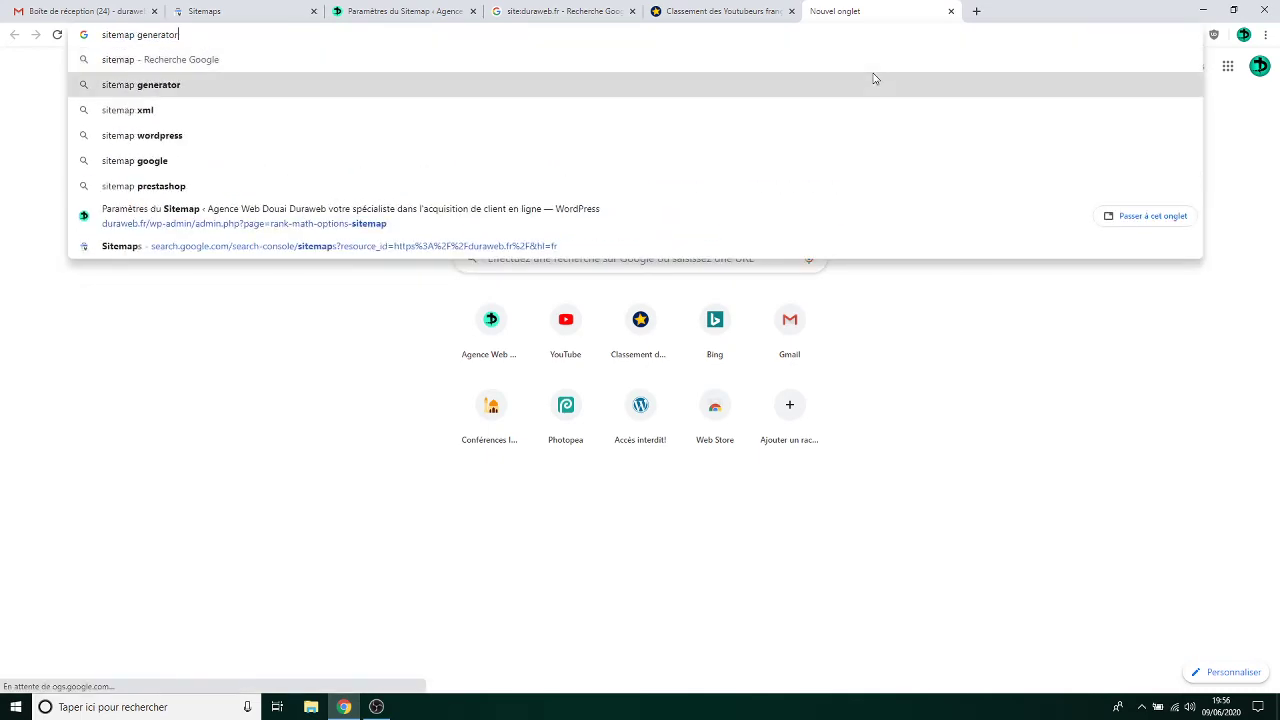
pyautogui.press('Return')
# Step: Copy the web address of the notetonyoutubeur.com ranking site
pyautogui.click(775, 10)
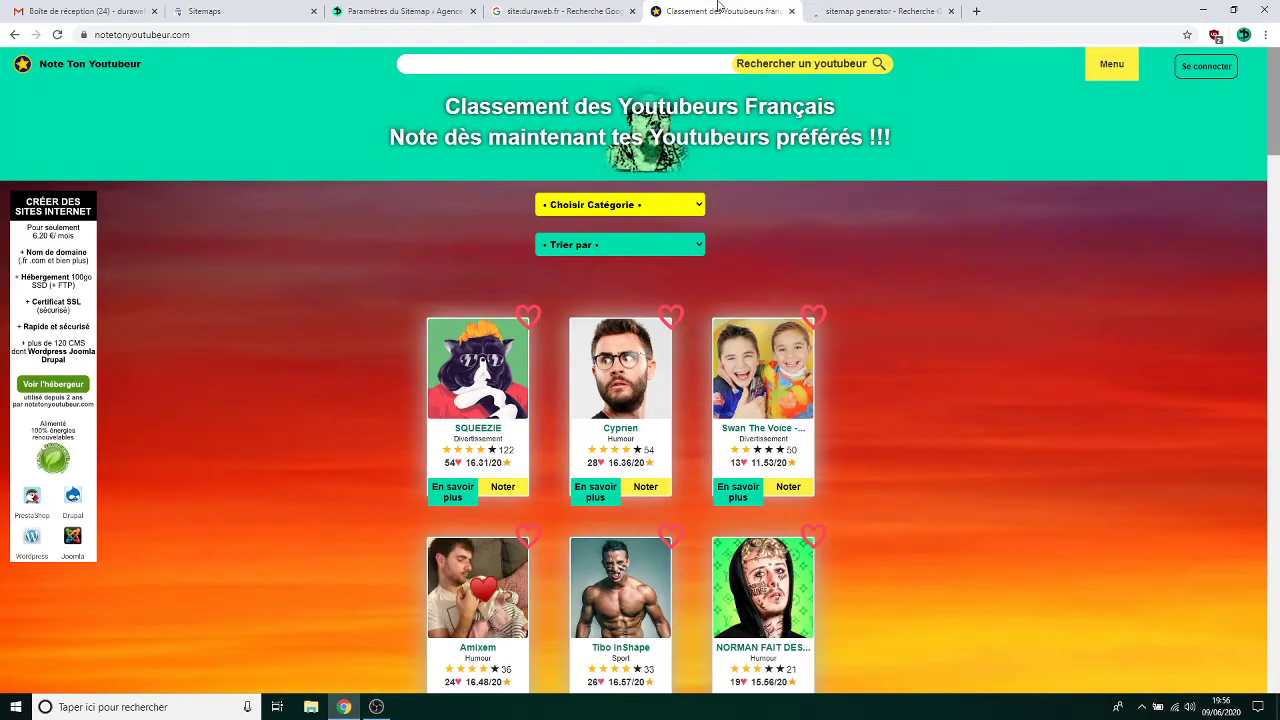
pyautogui.click(662, 30)
pyautogui.hotkey('ctrl', 'c')
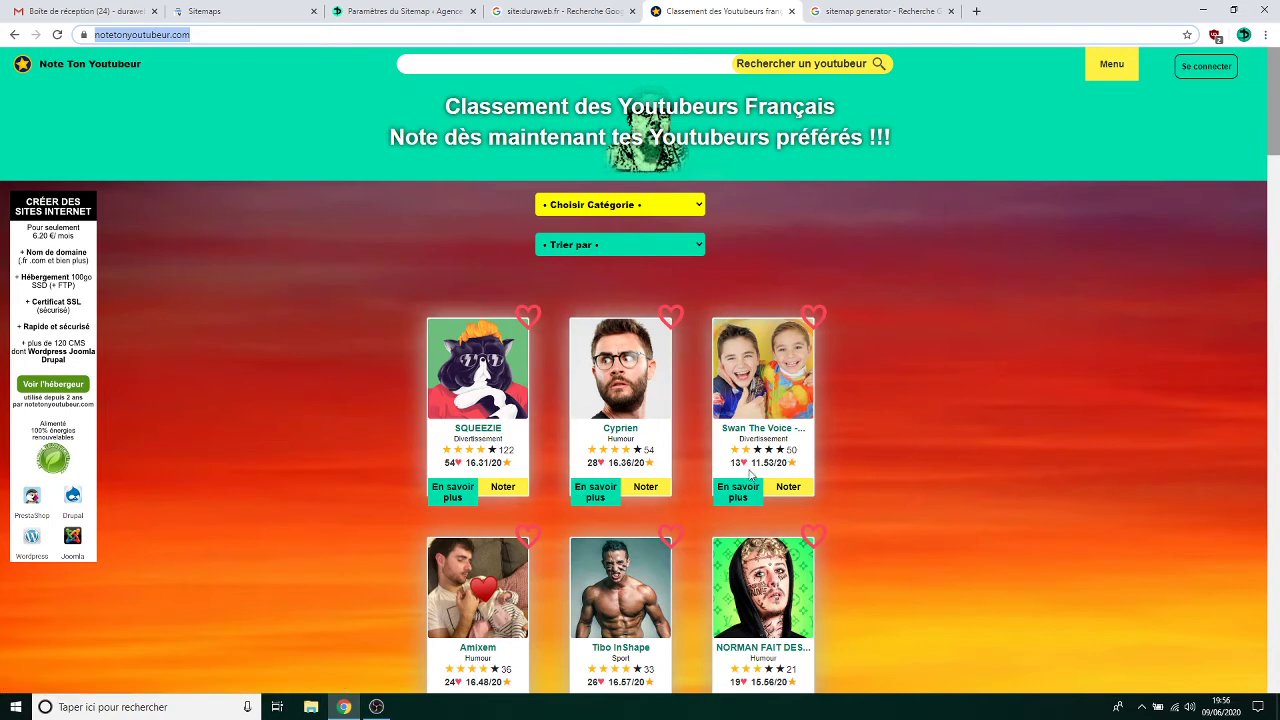
pyautogui.scroll(-8, 810, 292)
pyautogui.scroll(10, 810, 292)
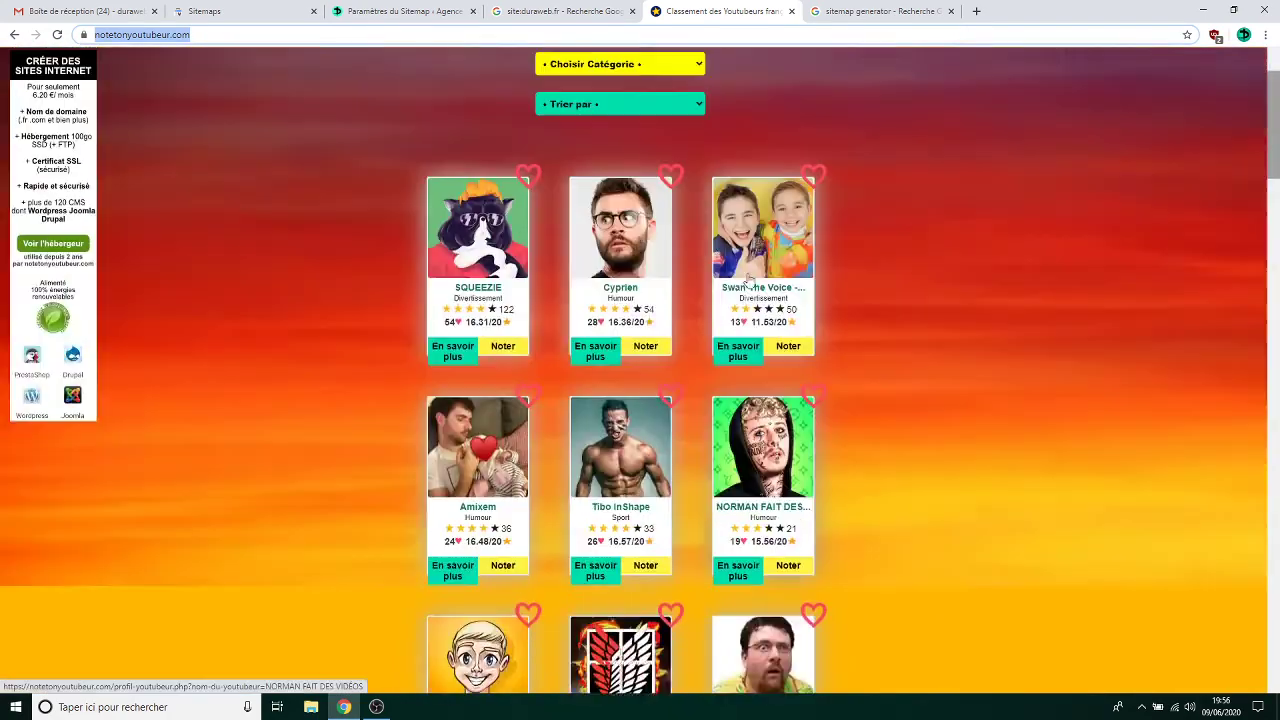
pyautogui.click(862, 11)
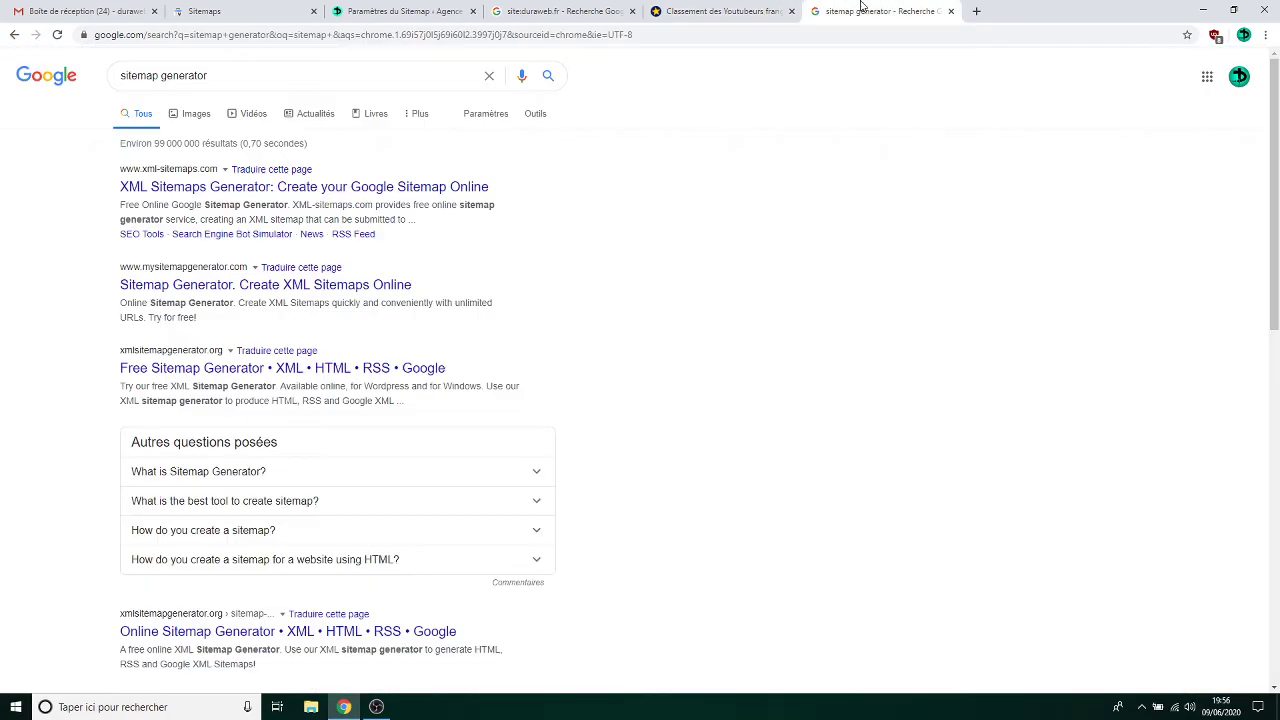
pyautogui.click(415, 200)
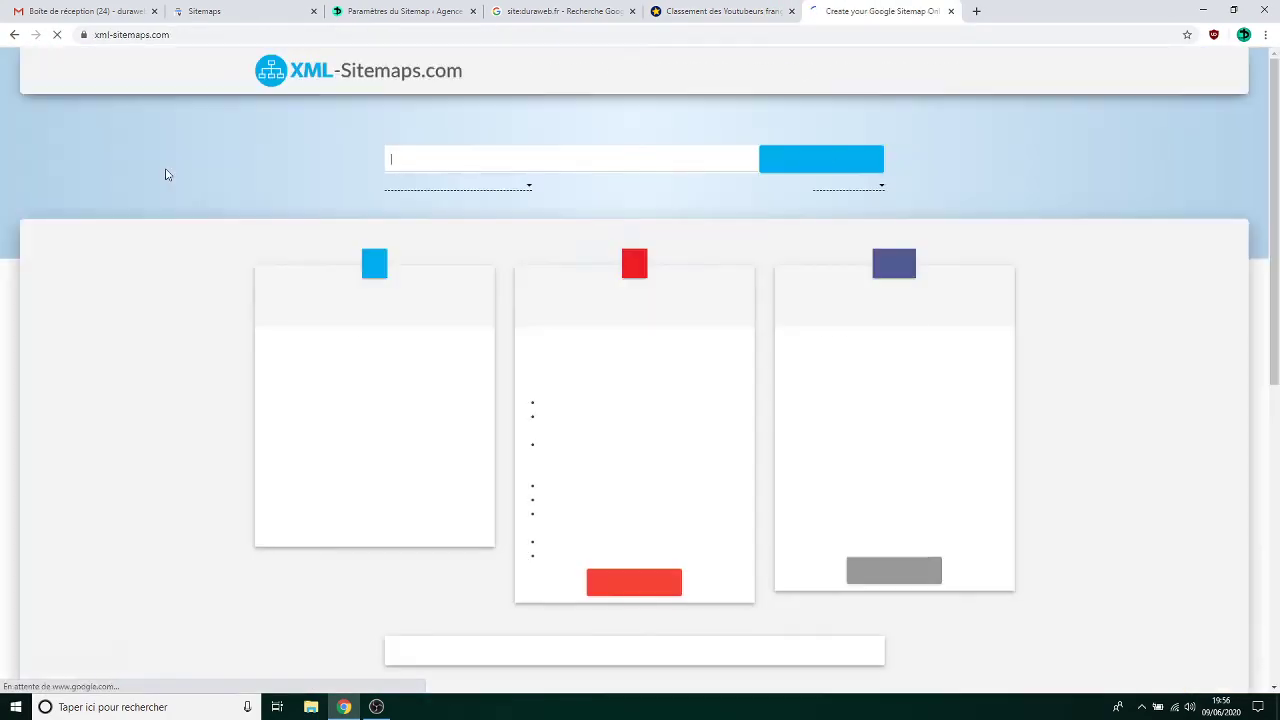
pyautogui.click(505, 158)
pyautogui.hotkey('ctrl', 'v')
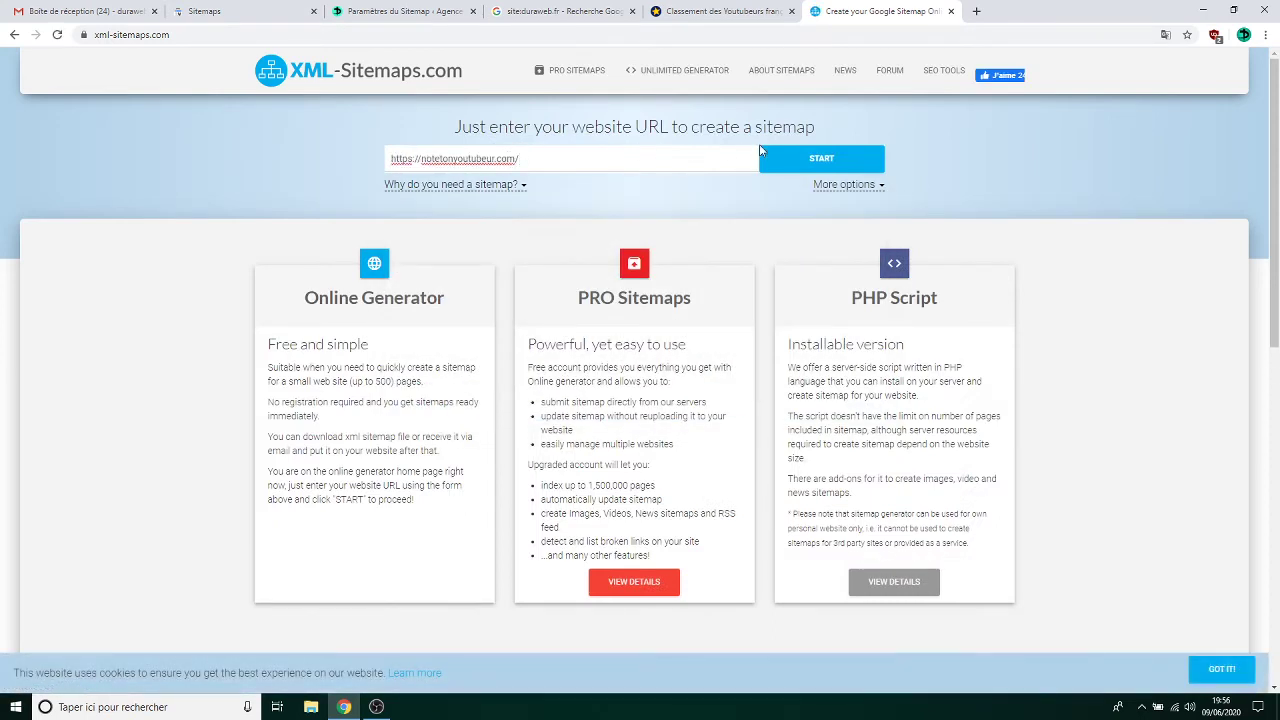
pyautogui.click(829, 163)
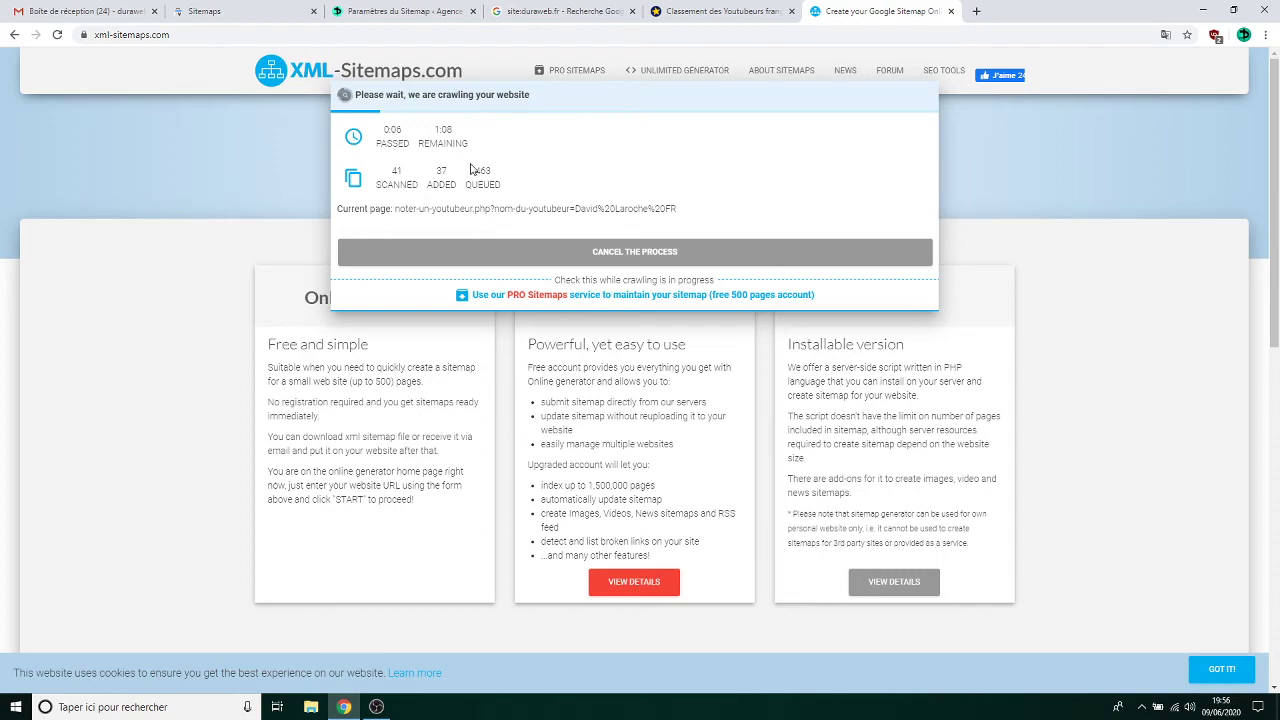
# Step: Look through the YouTuber ranking on notetonyoutubeur.com and open Tibo InShape's profile page as an example of the site's pages
pyautogui.click(720, 11)
pyautogui.scroll(-20, 588, 398)
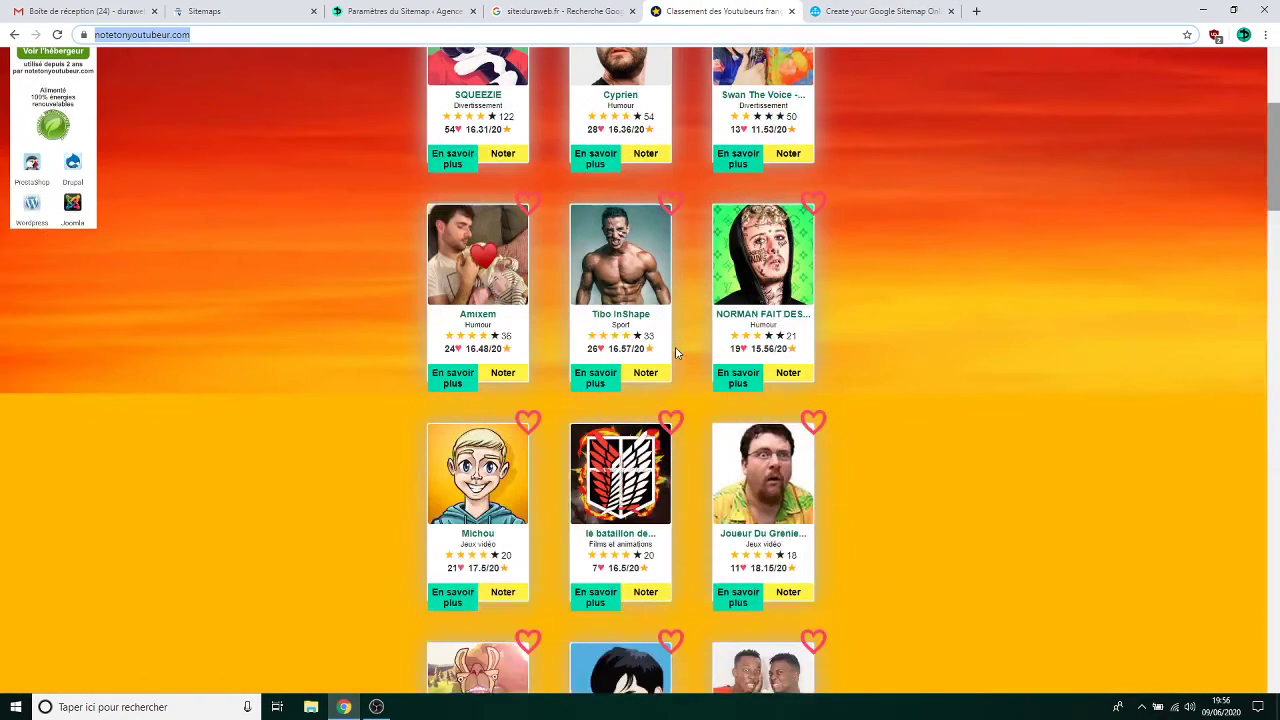
pyautogui.scroll(-10, 729, 308)
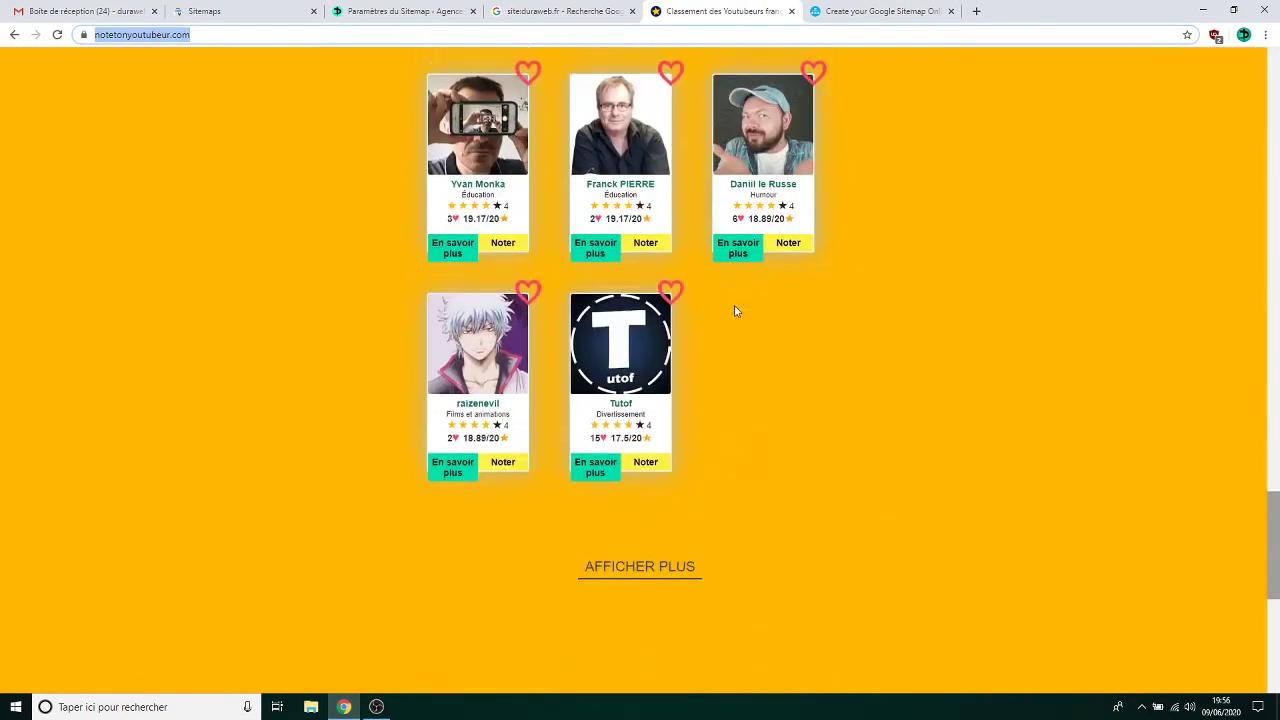
pyautogui.scroll(5, 735, 338)
pyautogui.scroll(15, 738, 343)
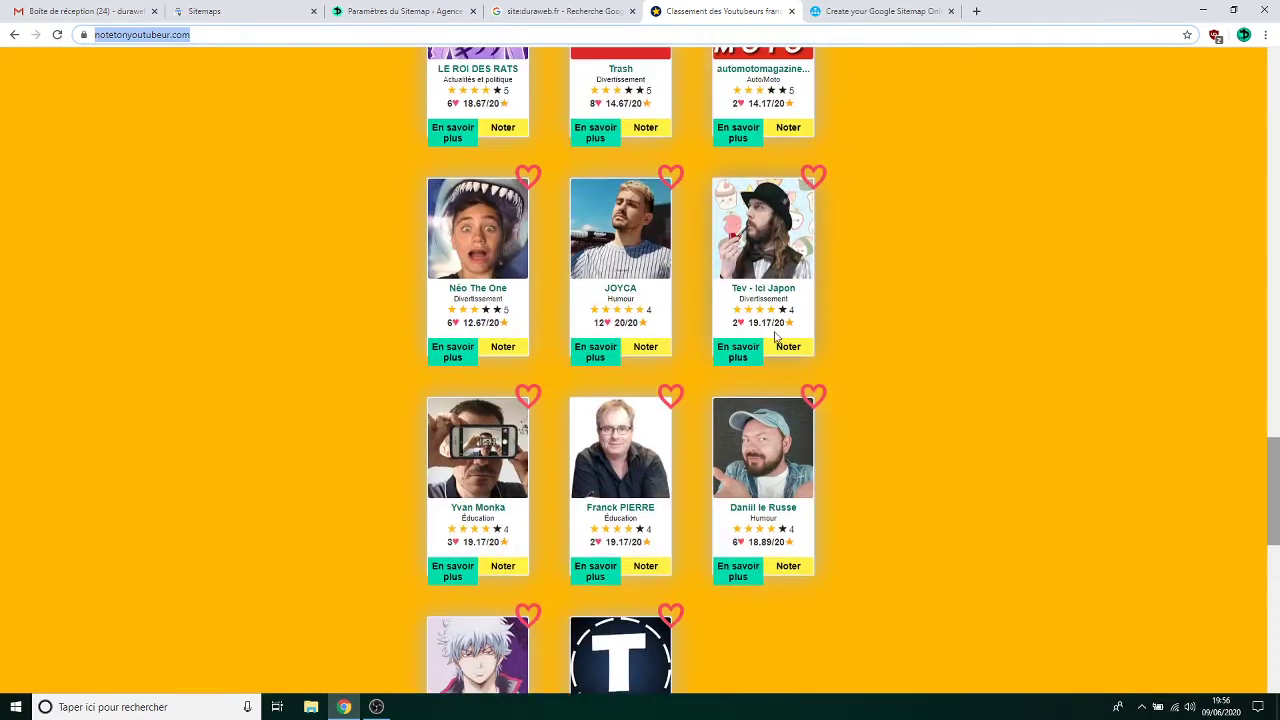
pyautogui.scroll(15, 798, 335)
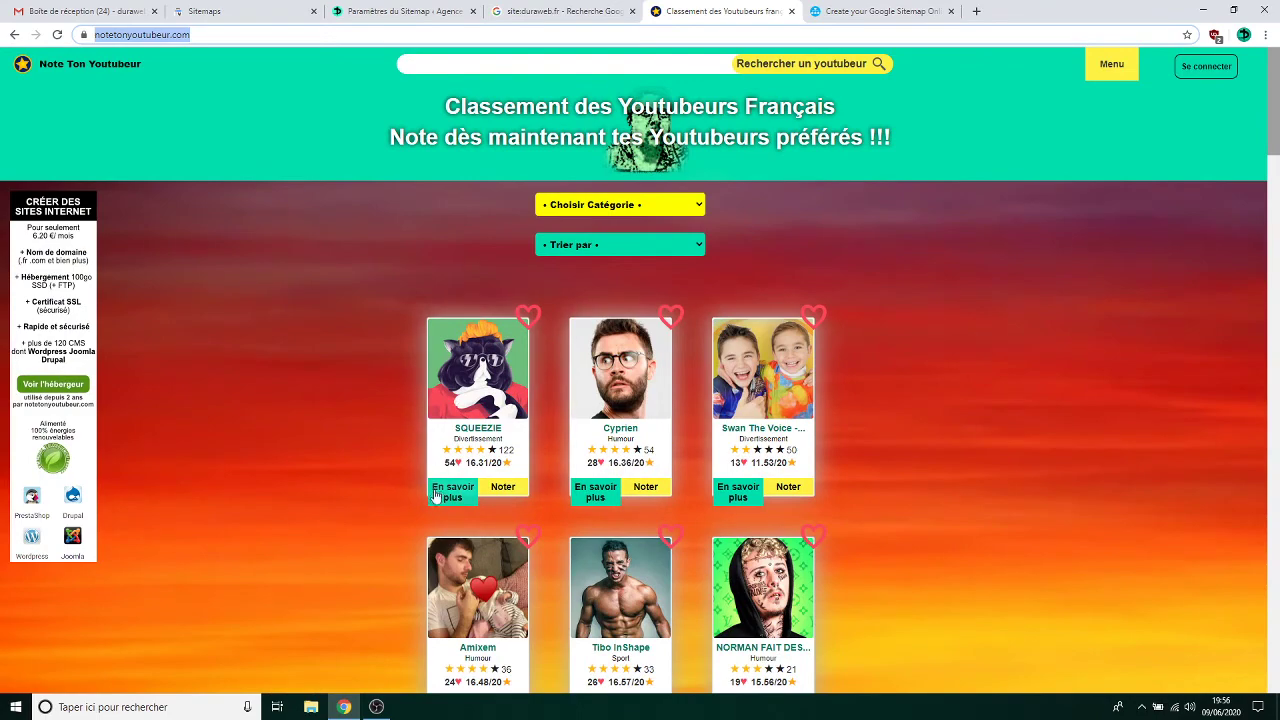
pyautogui.scroll(-7, 465, 390)
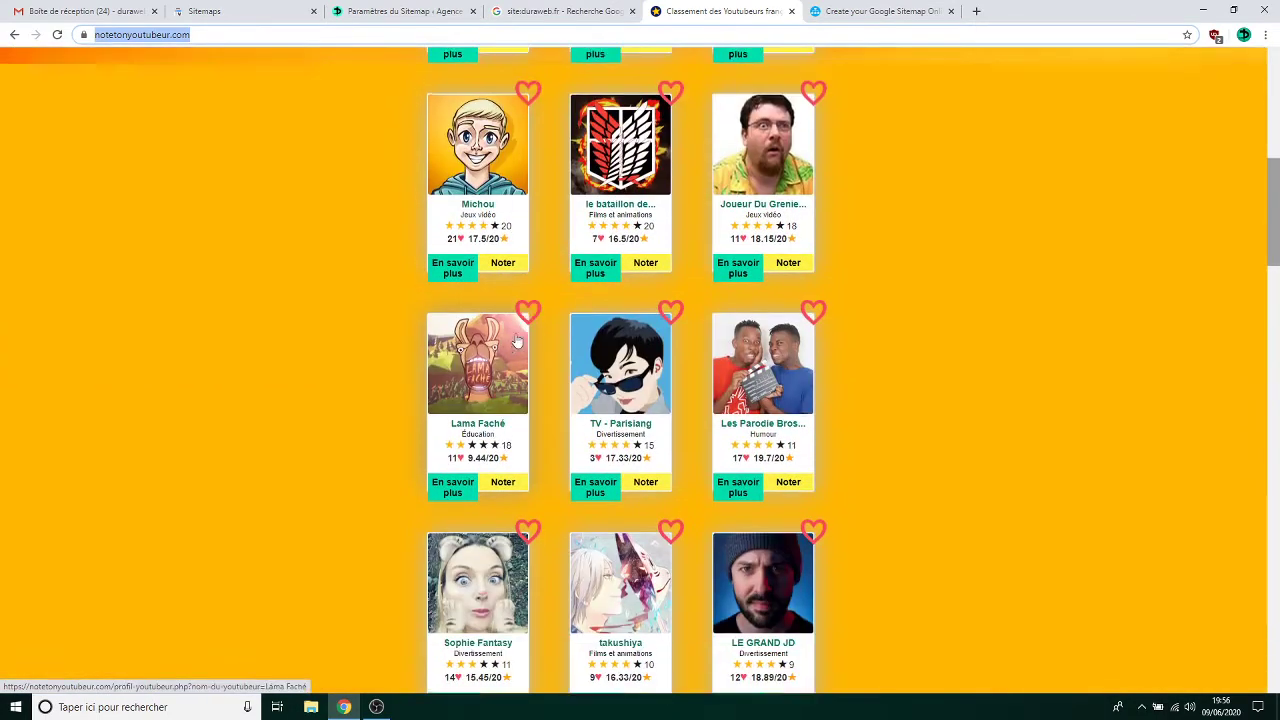
pyautogui.scroll(3, 560, 360)
pyautogui.click(597, 380)
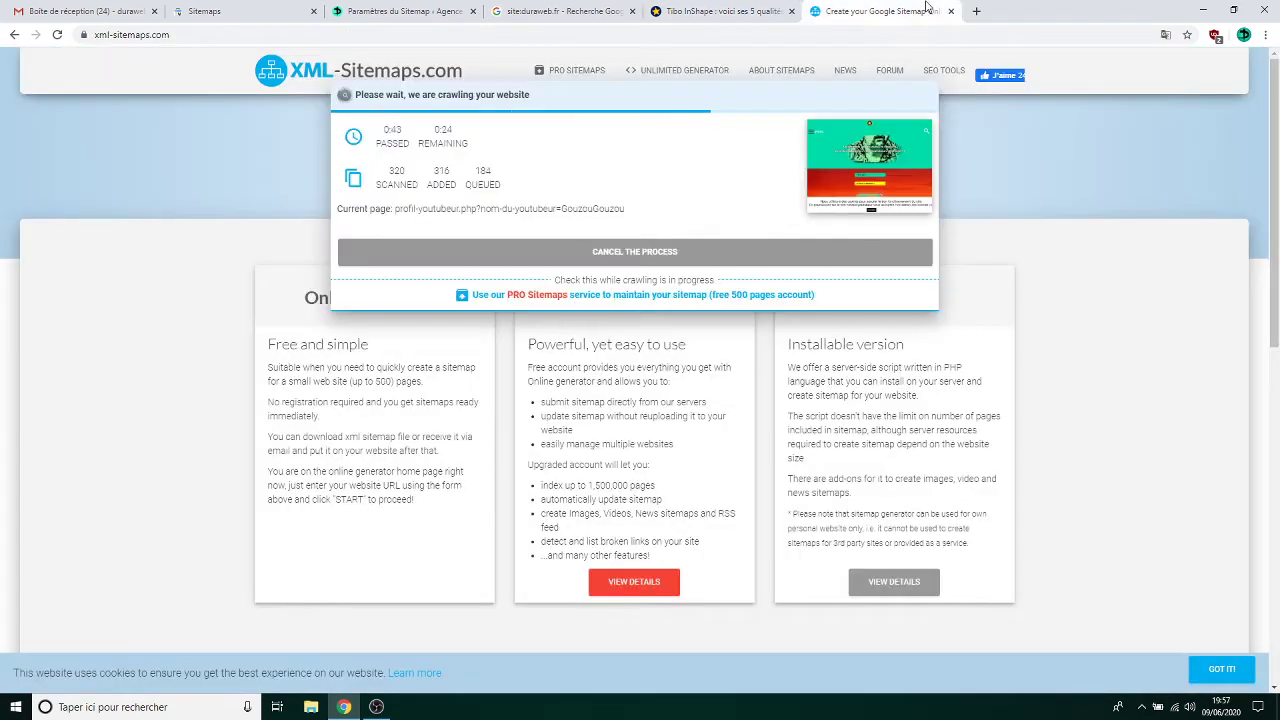
# Step: Return to the sitemap generator, download the XML sitemap file from the finished sitemap's details page, and open the file
pyautogui.click(850, 11)
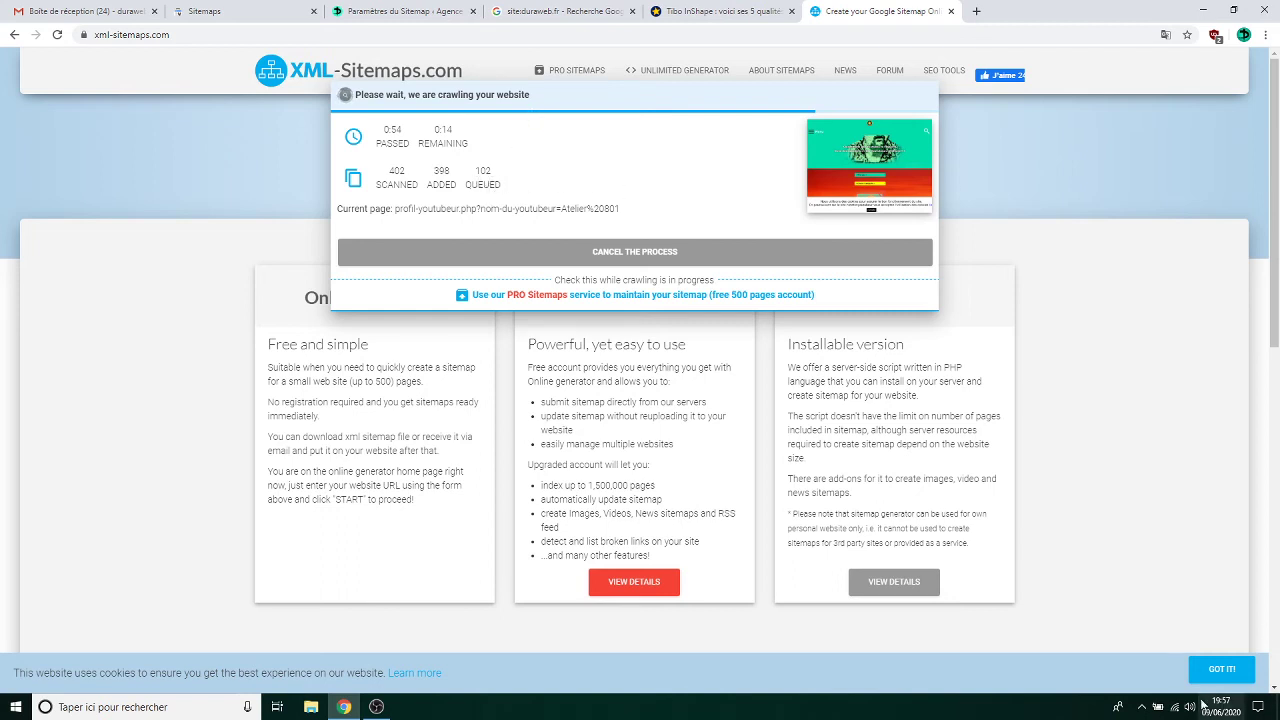
pyautogui.moveTo(1176, 710)
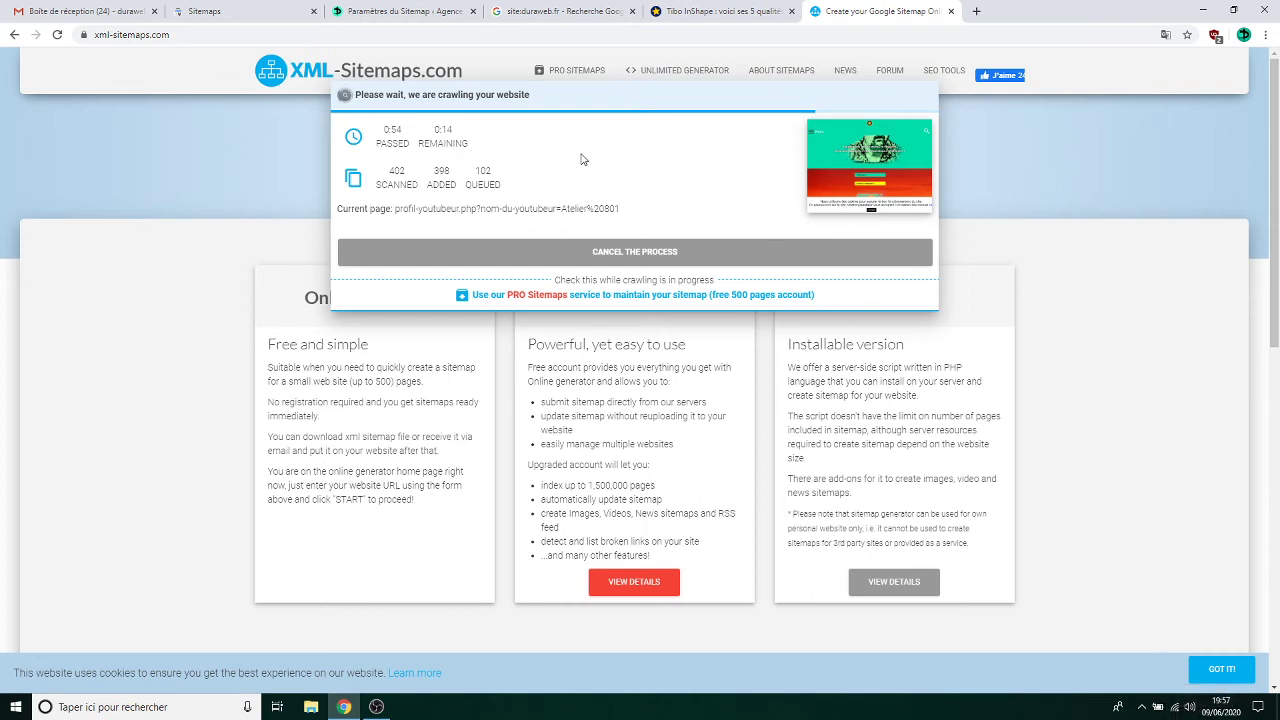
pyautogui.scroll(-8, 575, 183)
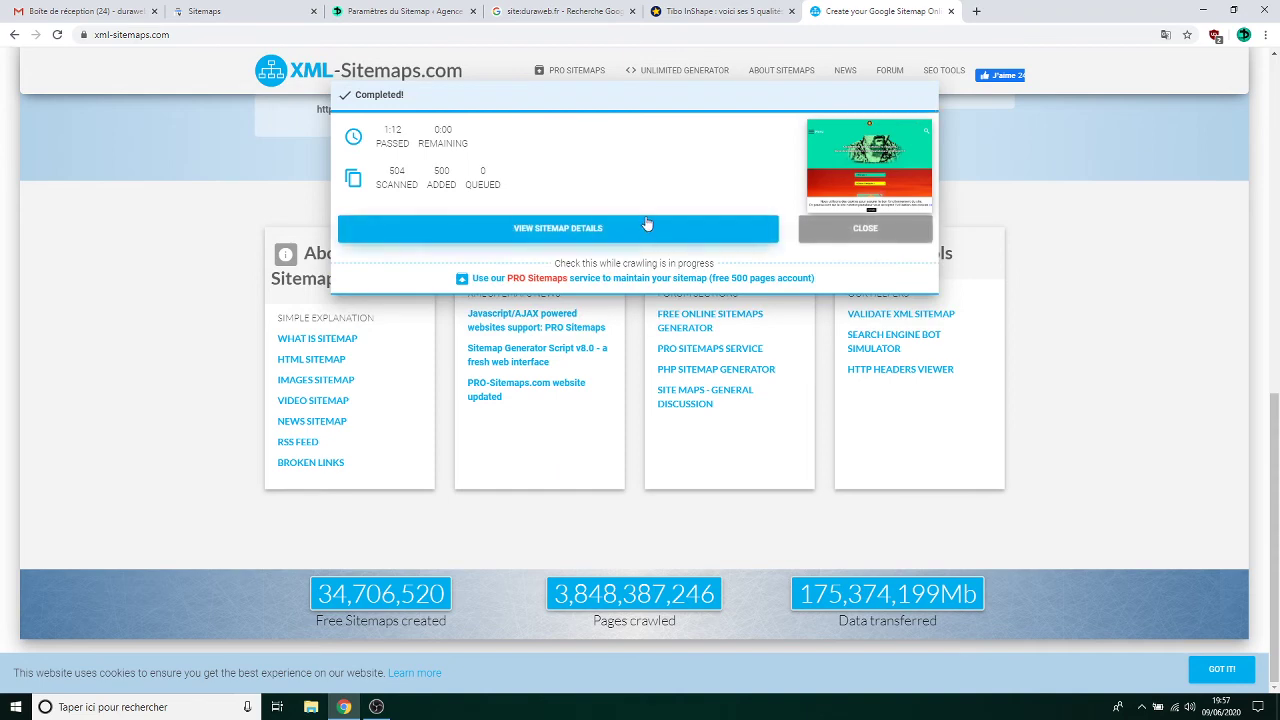
pyautogui.click(580, 229)
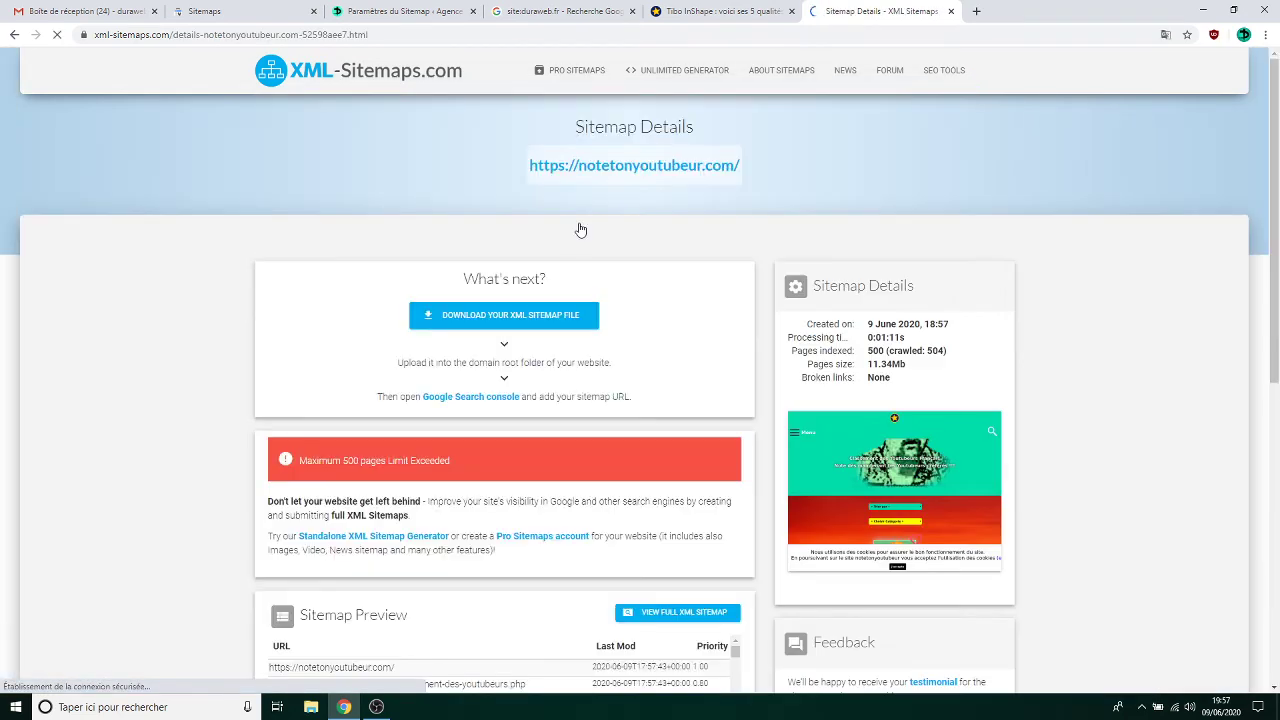
pyautogui.scroll(-4, 622, 284)
pyautogui.scroll(3, 622, 284)
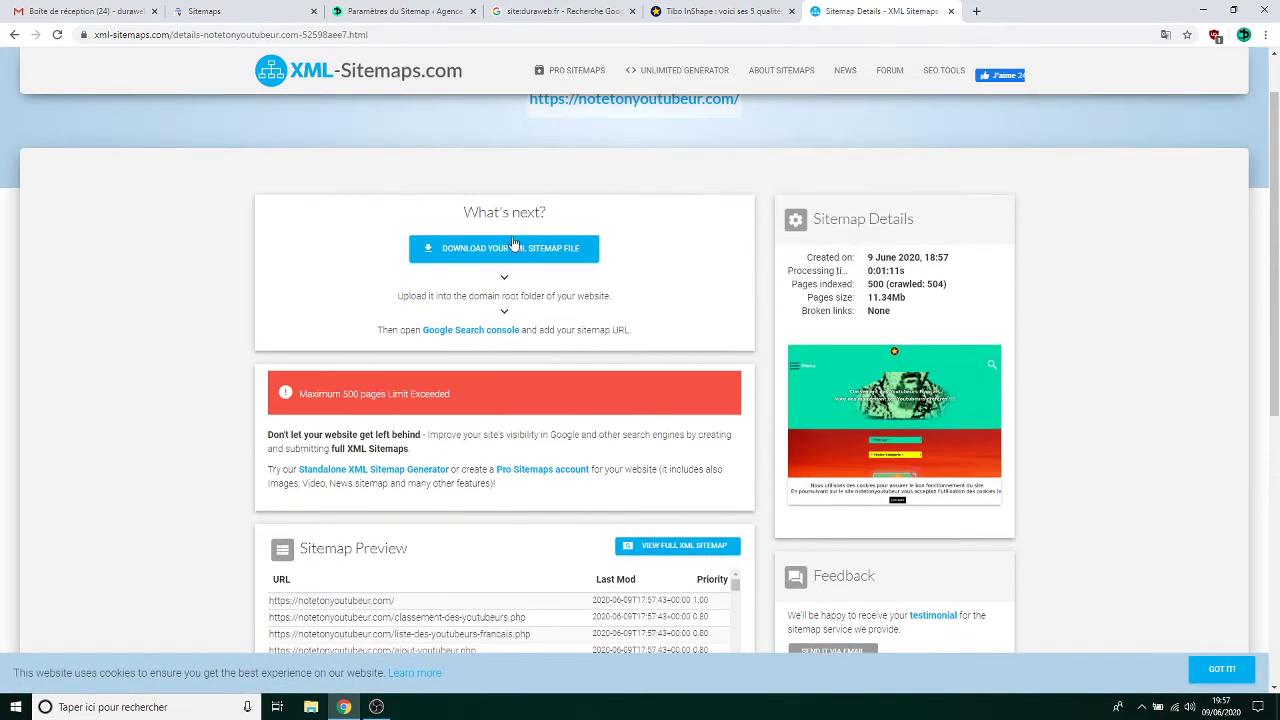
pyautogui.click(548, 251)
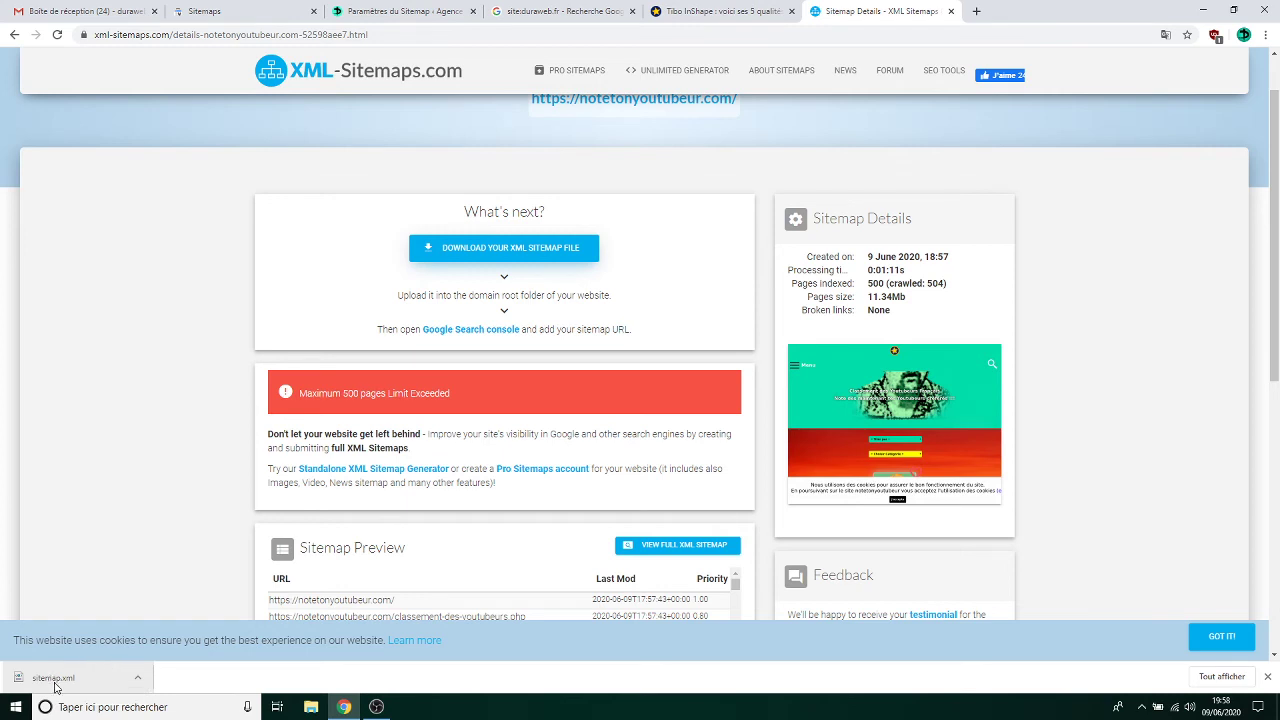
pyautogui.click(56, 686)
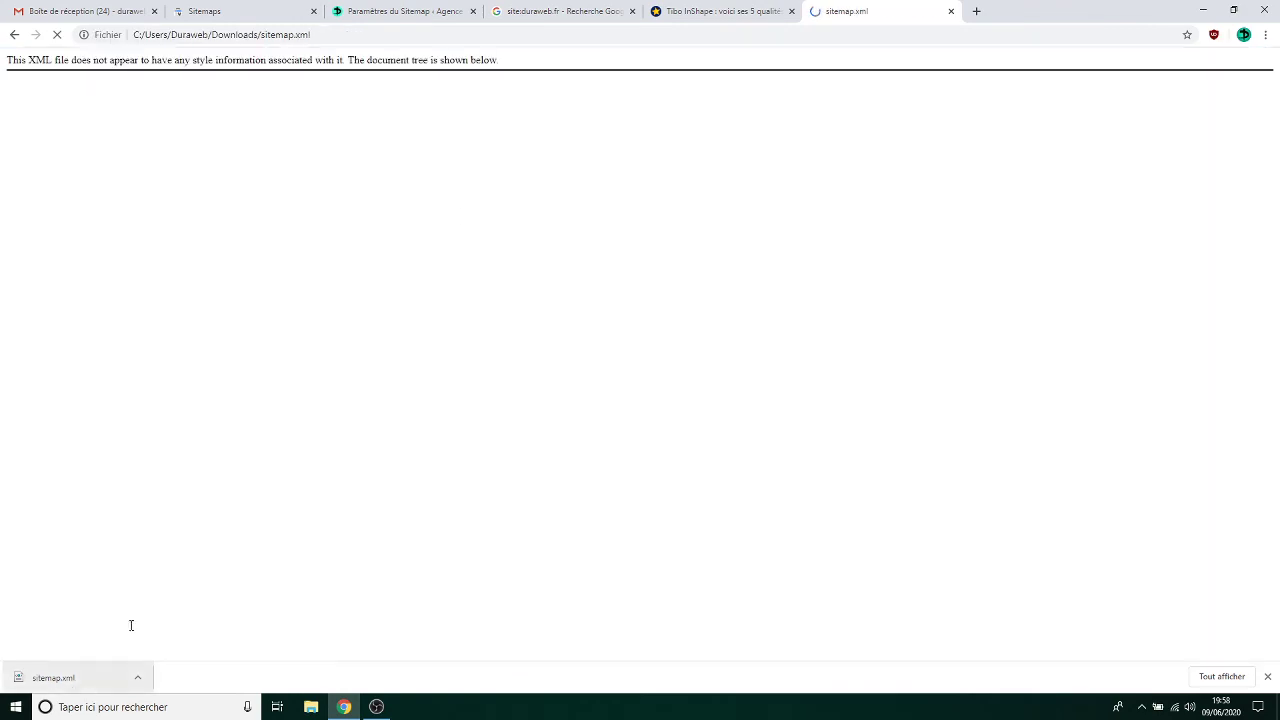
# Step: Switch to Google Search Console and remove "_index" from the new sitemap path so it reads sitemap.xml
pyautogui.click(528, 10)
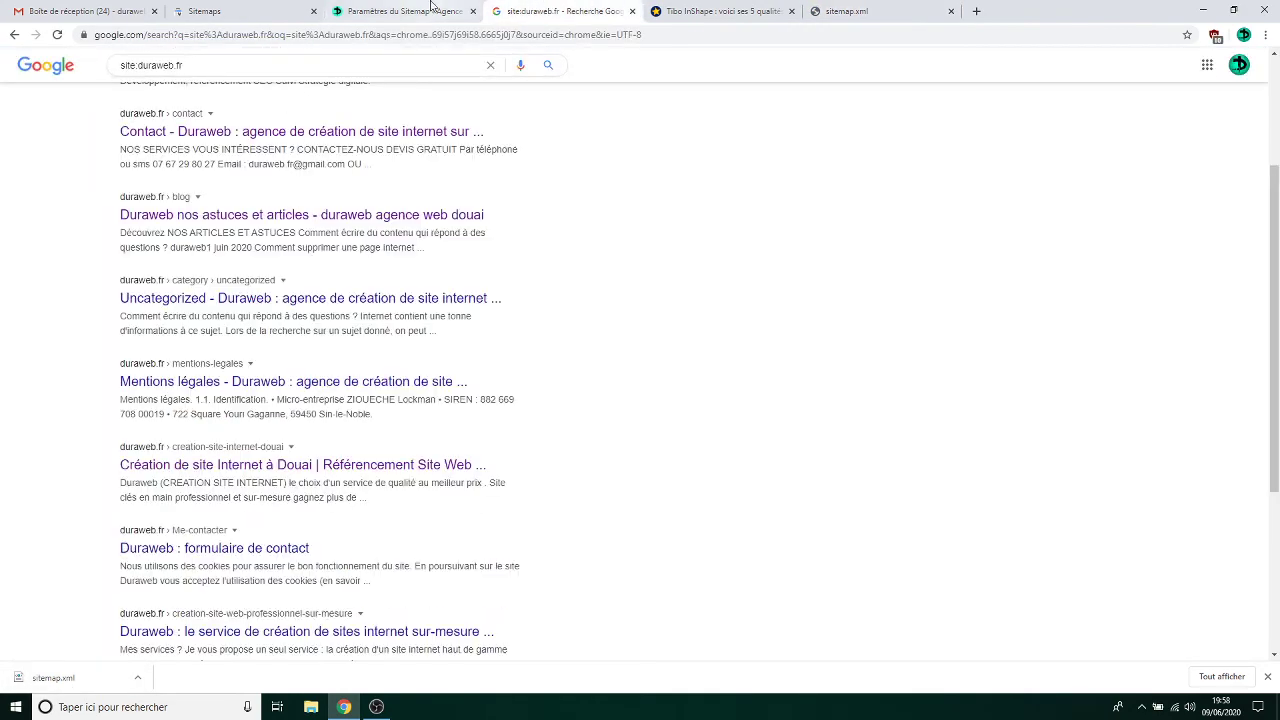
pyautogui.click(431, 8)
pyautogui.click(262, 10)
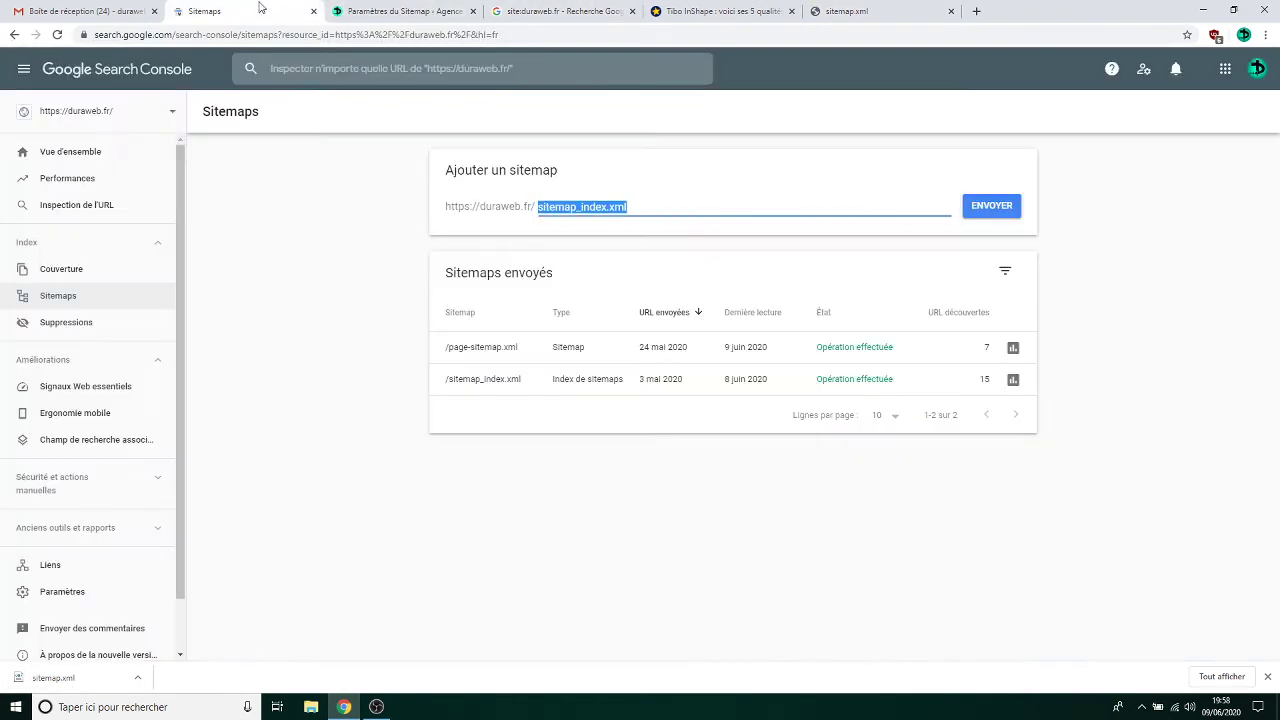
pyautogui.click(558, 208)
pyautogui.moveTo(572, 210)
pyautogui.mouseDown()
pyautogui.moveTo(619, 205)
pyautogui.moveTo(564, 205)
pyautogui.moveTo(578, 205)
pyautogui.mouseUp()
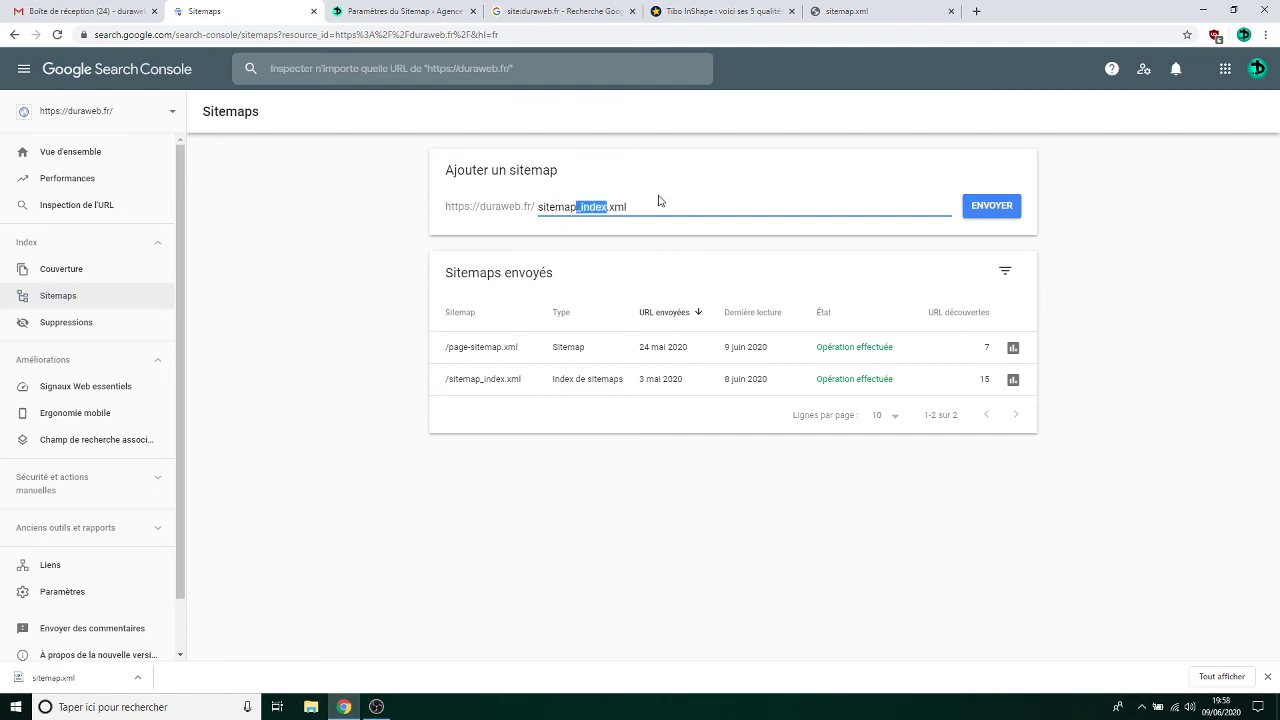
pyautogui.press('BackSpace')
# Step: Examine the page URLs listed in the downloaded sitemap.xml alongside the notetonyoutubeur.com profile page
pyautogui.click(840, 10)
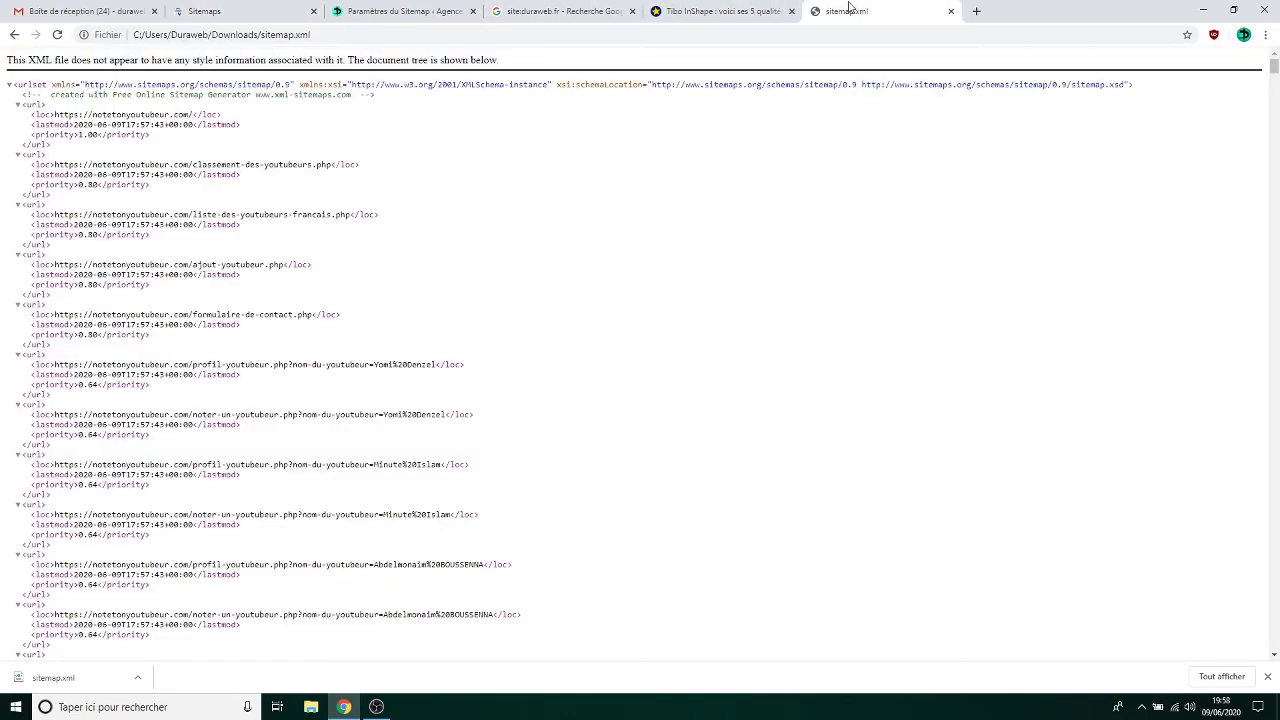
pyautogui.click(768, 8)
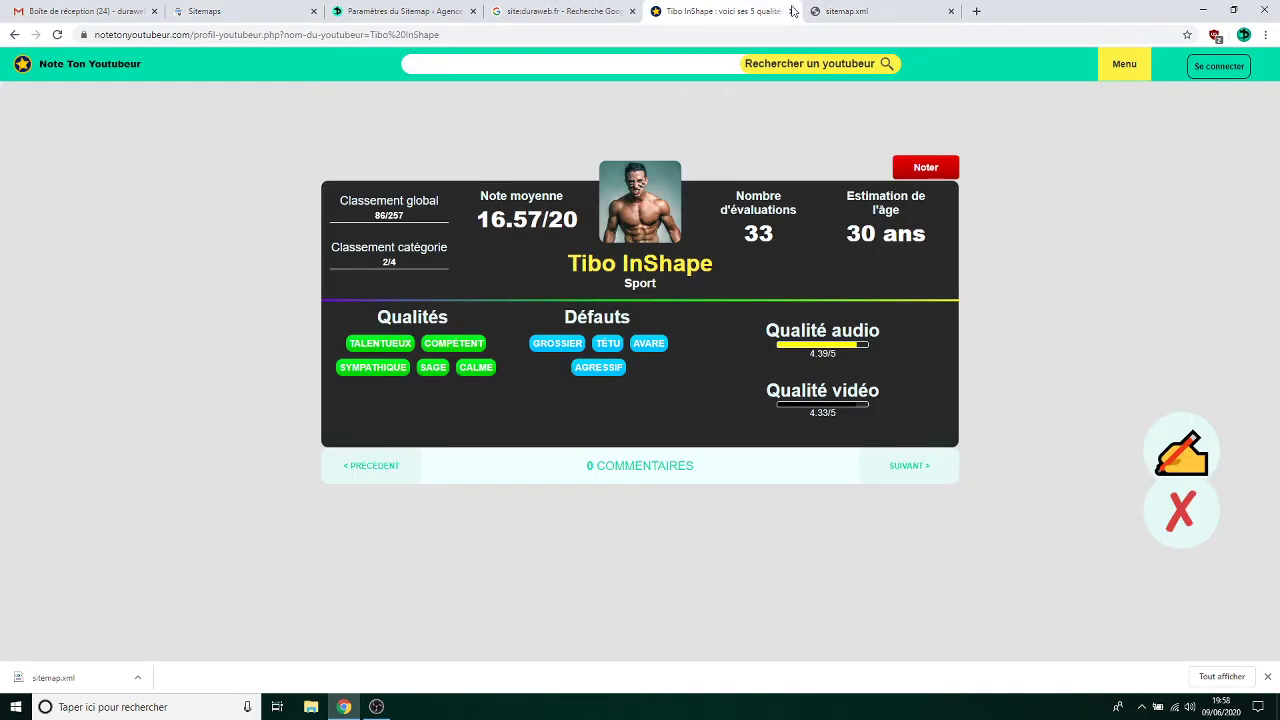
pyautogui.click(883, 12)
pyautogui.scroll(-10, 305, 375)
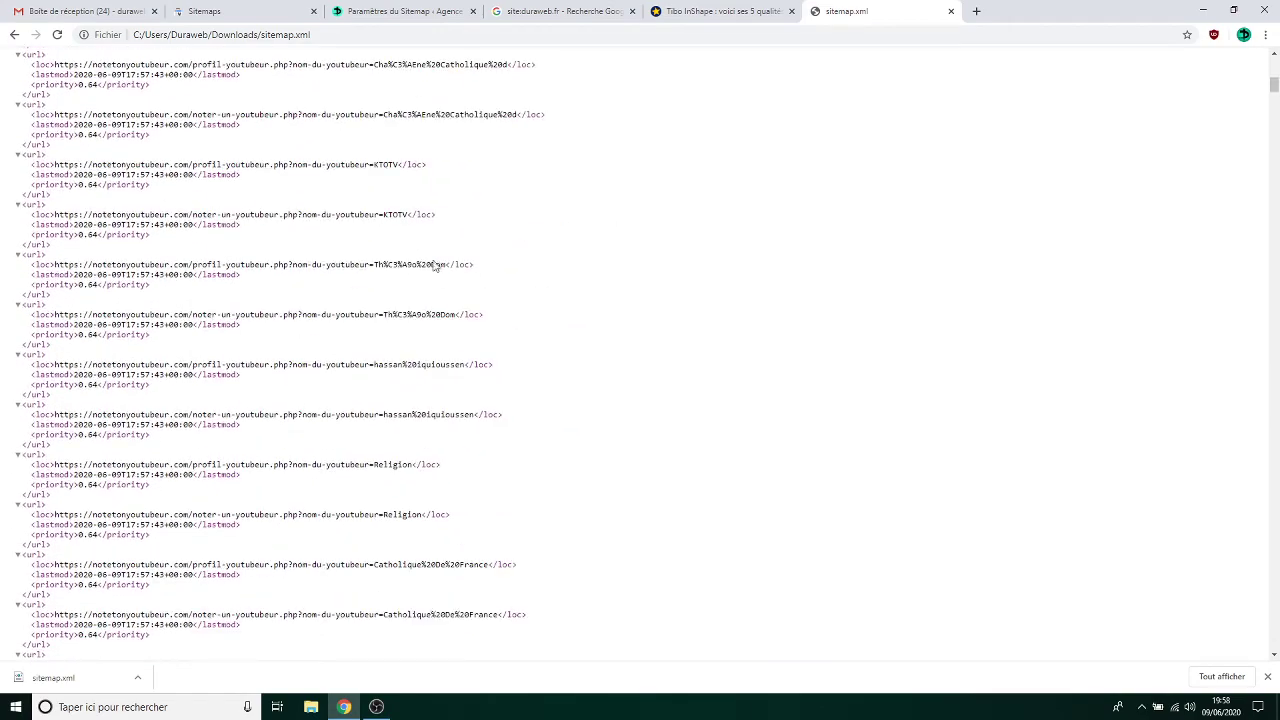
# Step: Look further through the YouTuber profile and rating page URLs listed in the downloaded sitemap.xml
pyautogui.scroll(-1, 450, 250)
pyautogui.scroll(-15, 443, 275)
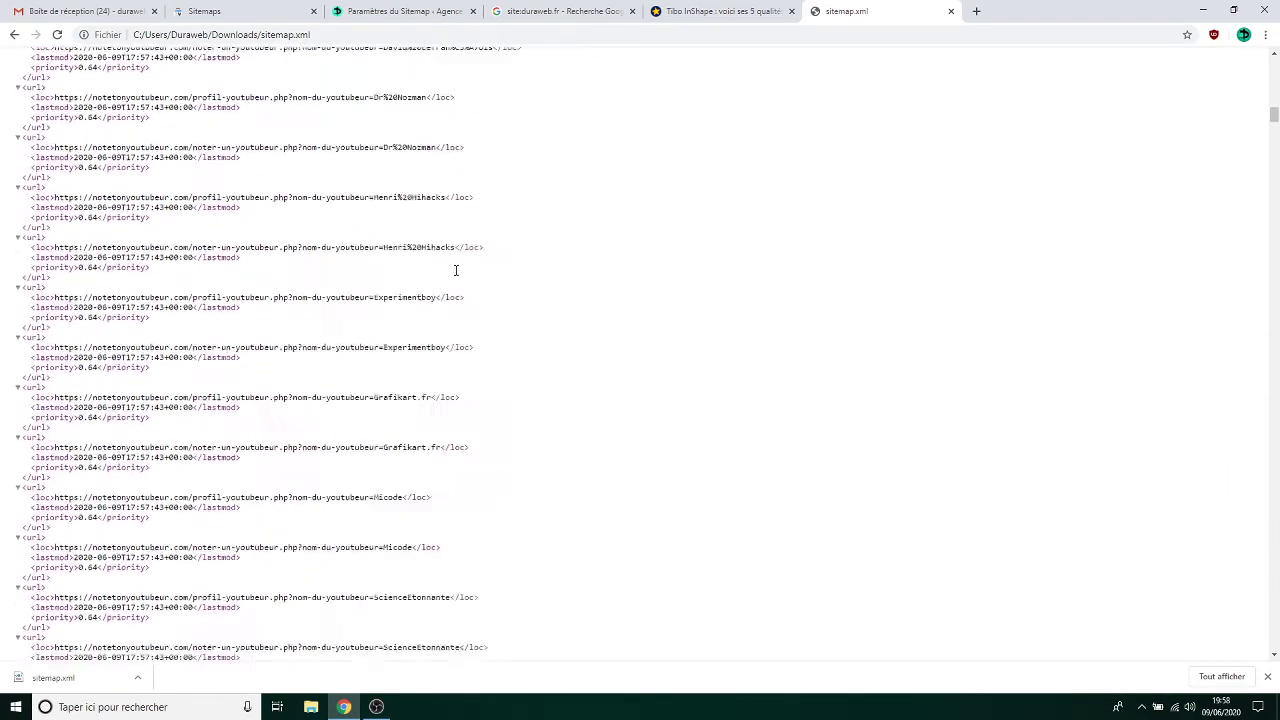
pyautogui.scroll(-4, 467, 294)
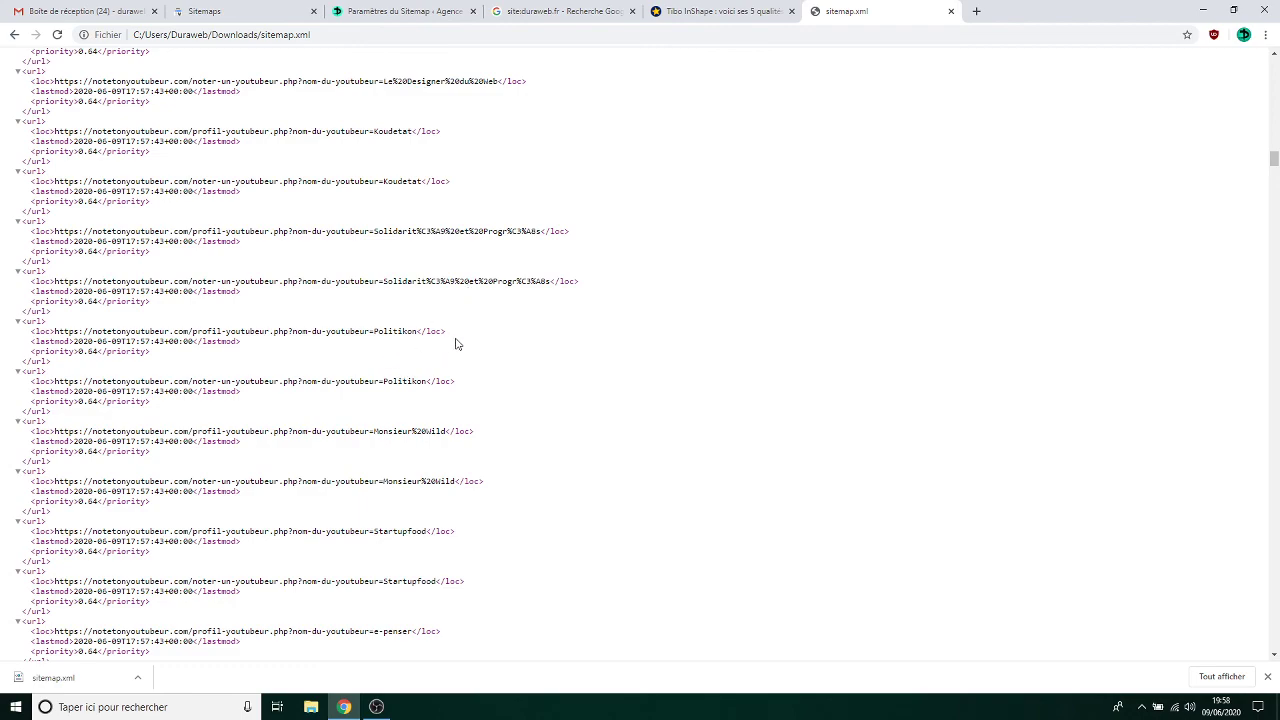
pyautogui.scroll(-3, 469, 350)
pyautogui.scroll(-15, 469, 350)
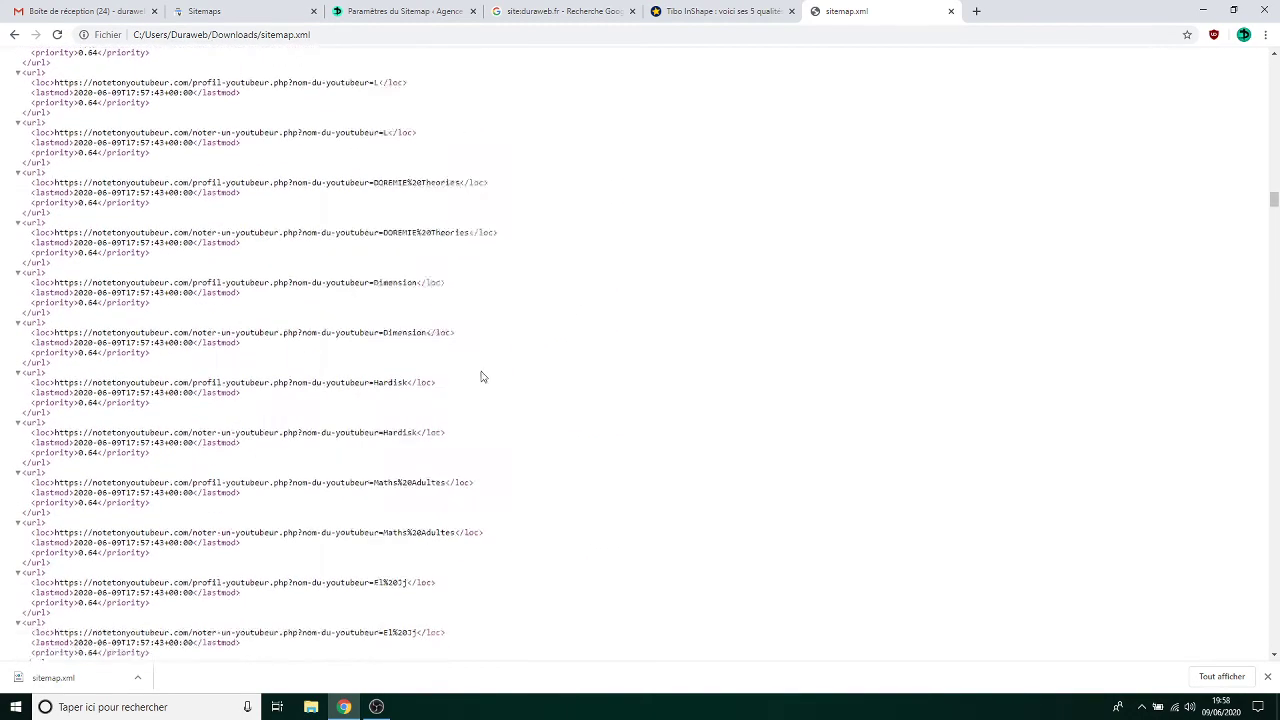
pyautogui.scroll(2, 505, 424)
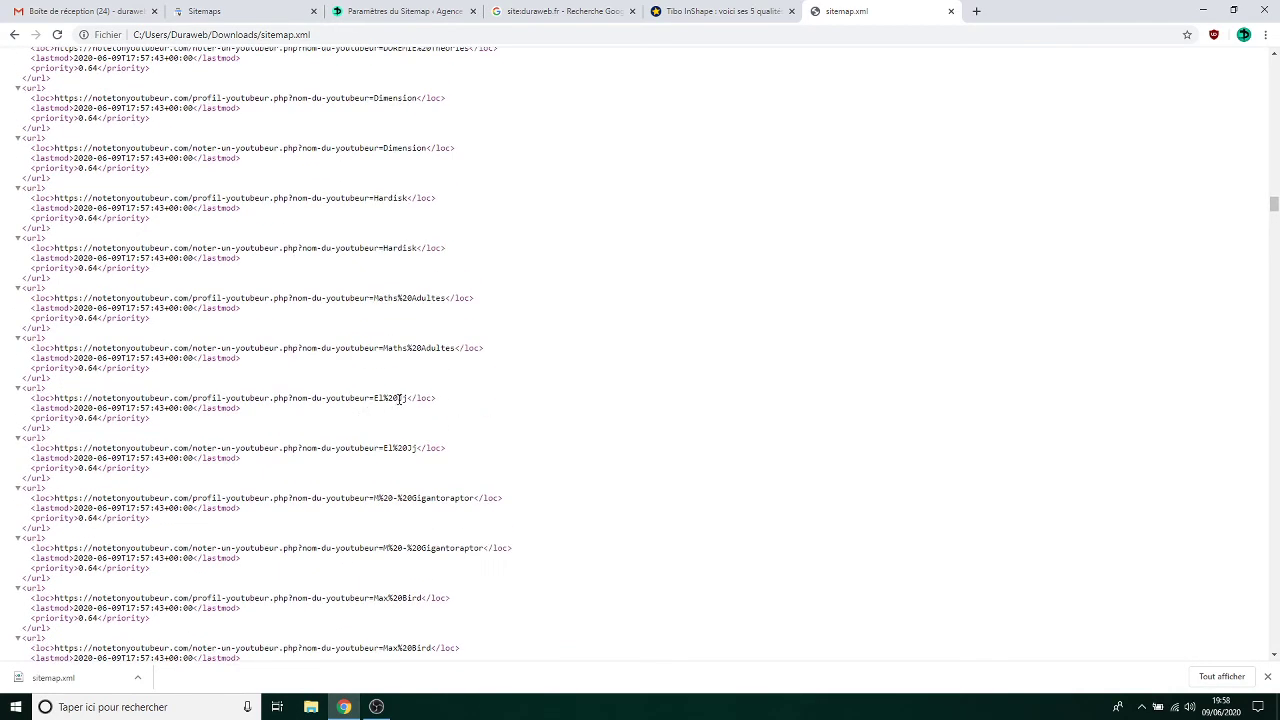
pyautogui.click(85, 11)
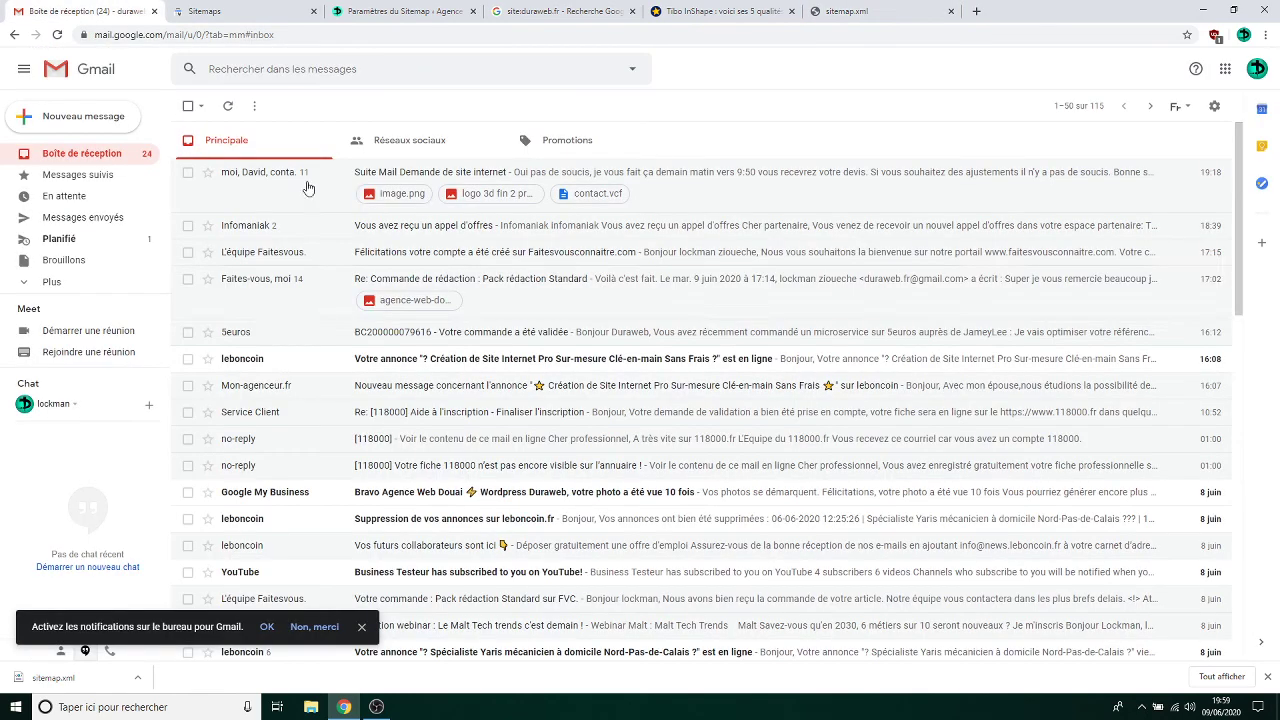
pyautogui.click(740, 11)
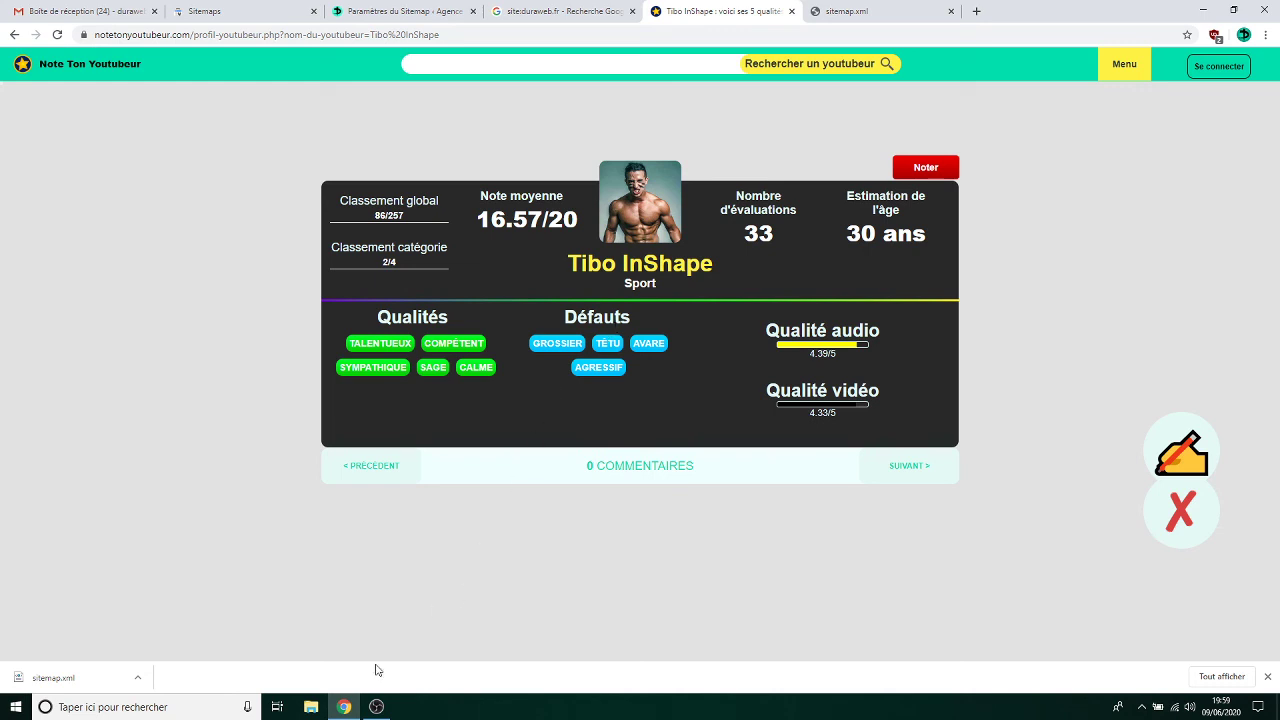
pyautogui.click(378, 706)
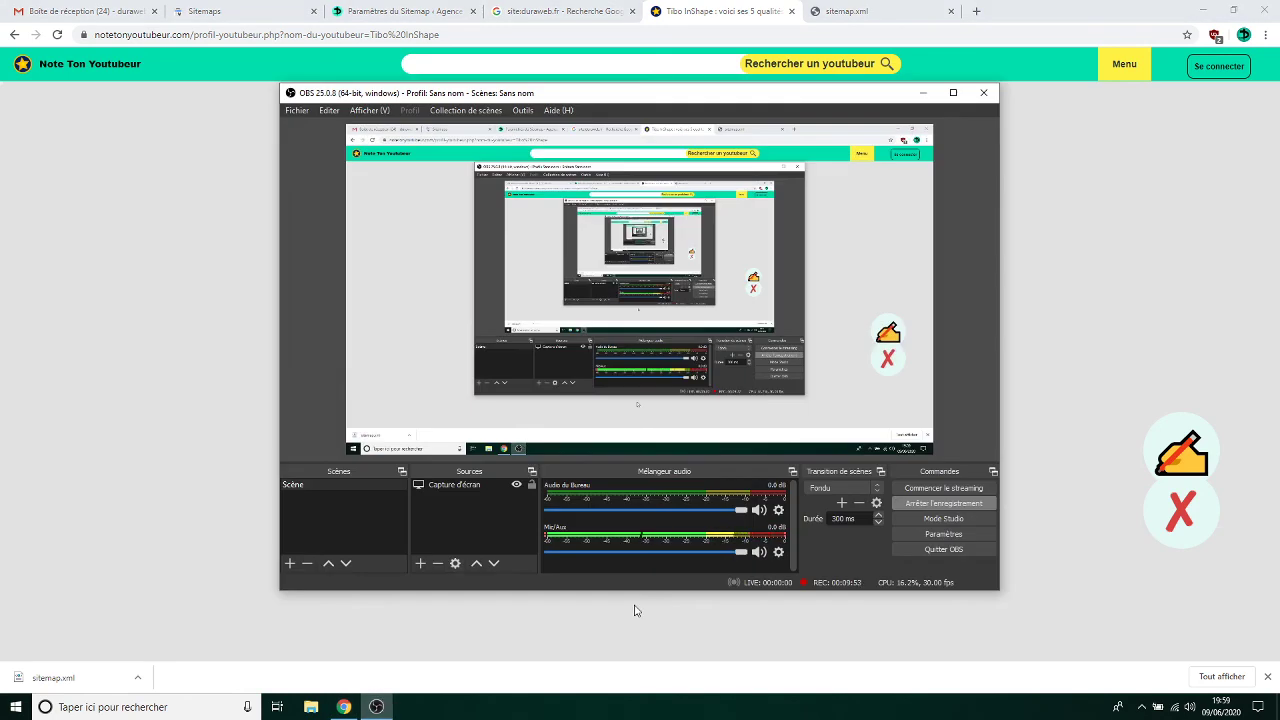